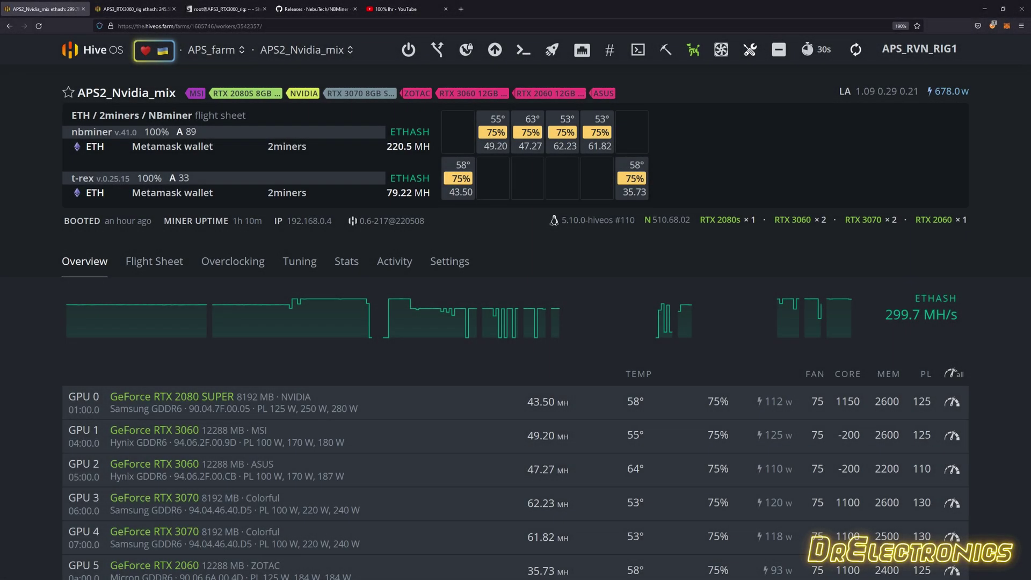
Review the APS2_Nvidia_mix worker's nbminer/t-rex split, then go to the NBMiner GitHub page.
{"action": "scroll", "coordinate": [742, 218], "scroll_direction": "down", "scroll_amount": 3}
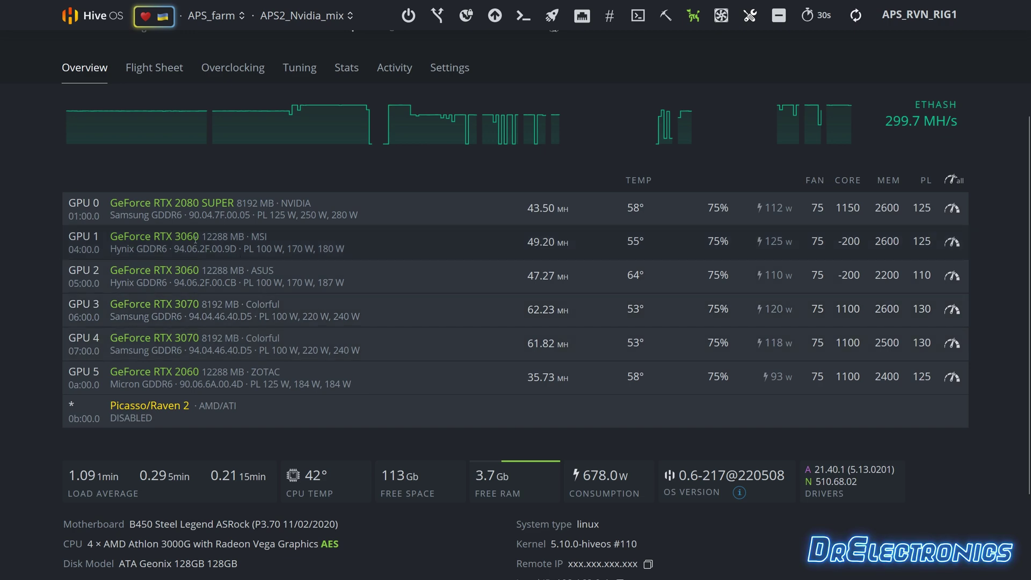
{"action": "scroll", "coordinate": [336, 305], "scroll_direction": "up", "scroll_amount": 3}
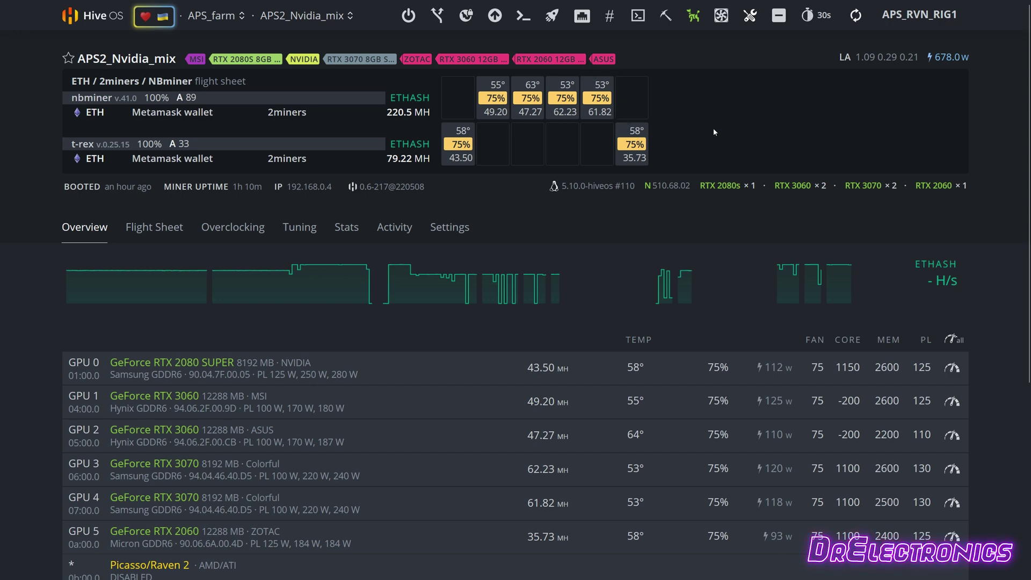
{"action": "scroll", "coordinate": [713, 133], "scroll_direction": "down", "scroll_amount": 5}
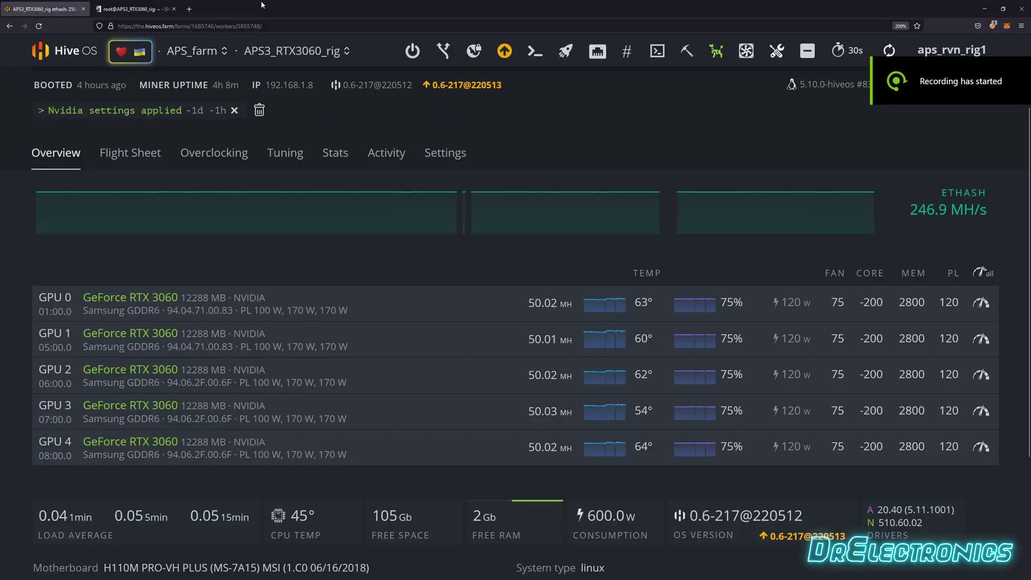
{"action": "left_click", "coordinate": [59, 11]}
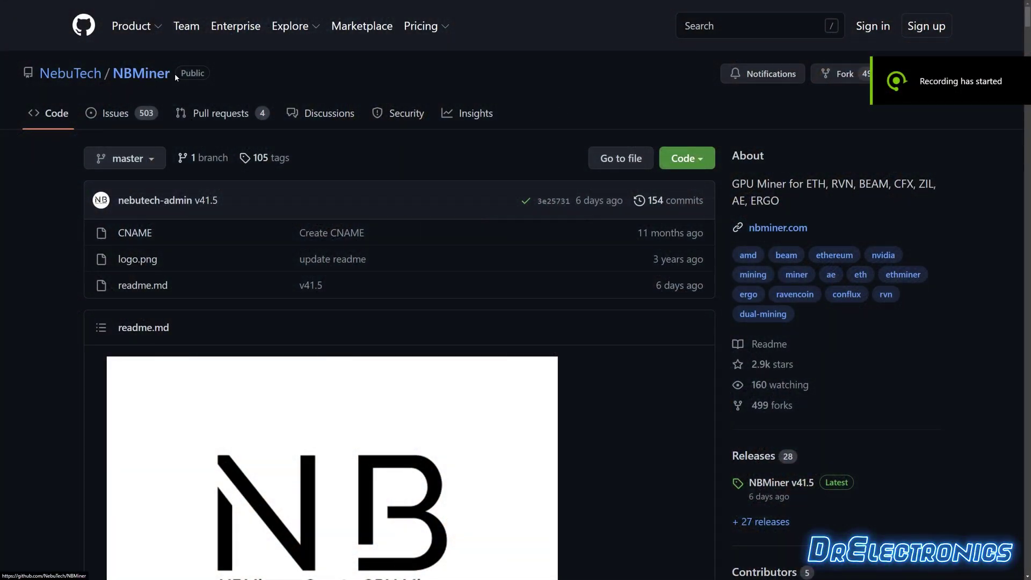
Download NBMiner_41.5_Win.zip from the NBMiner readme's Download table.
{"action": "scroll", "coordinate": [480, 138], "scroll_direction": "down", "scroll_amount": 2}
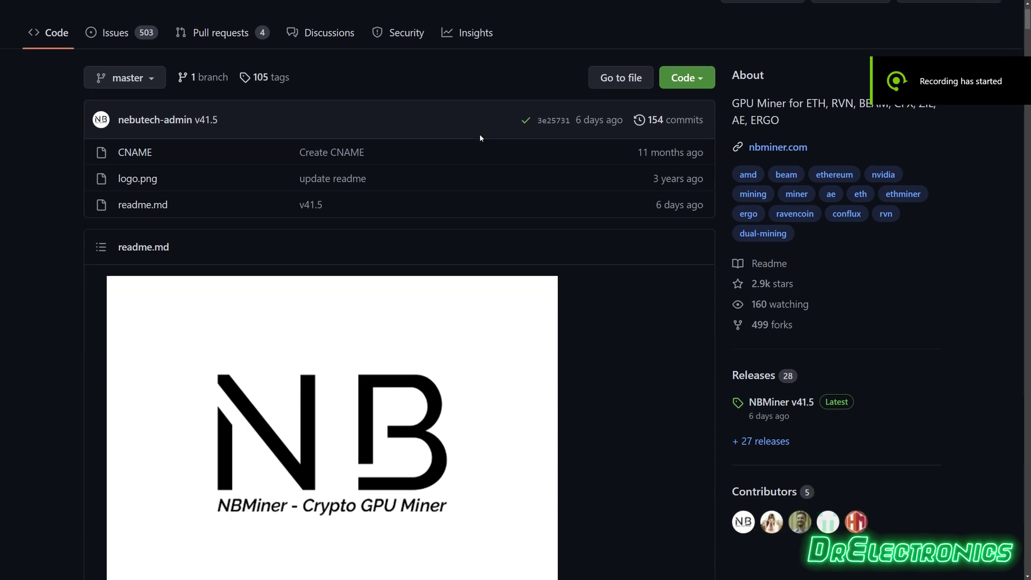
{"action": "scroll", "coordinate": [547, 234], "scroll_direction": "up", "scroll_amount": 2}
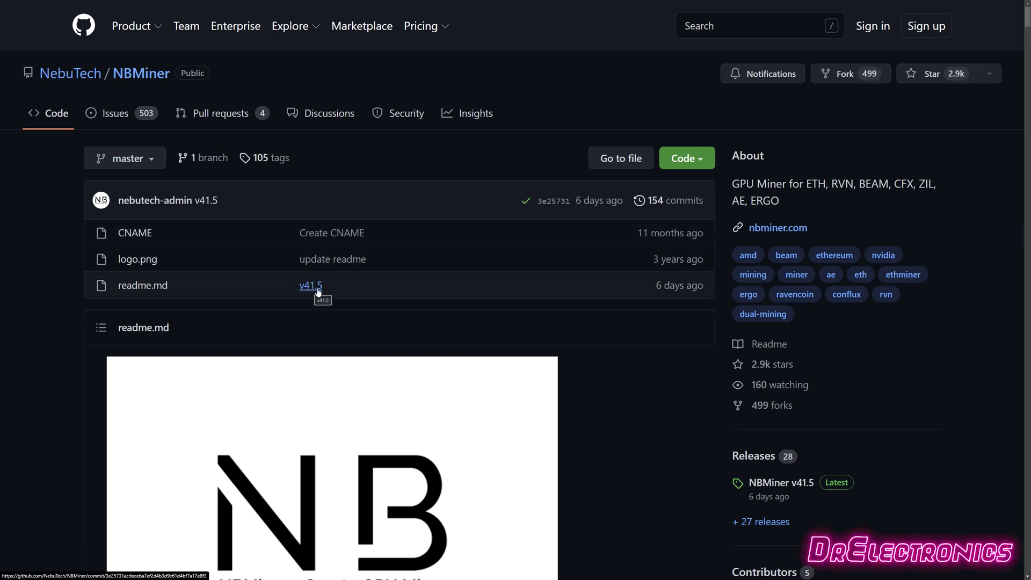
{"action": "scroll", "coordinate": [318, 291], "scroll_direction": "down", "scroll_amount": 10}
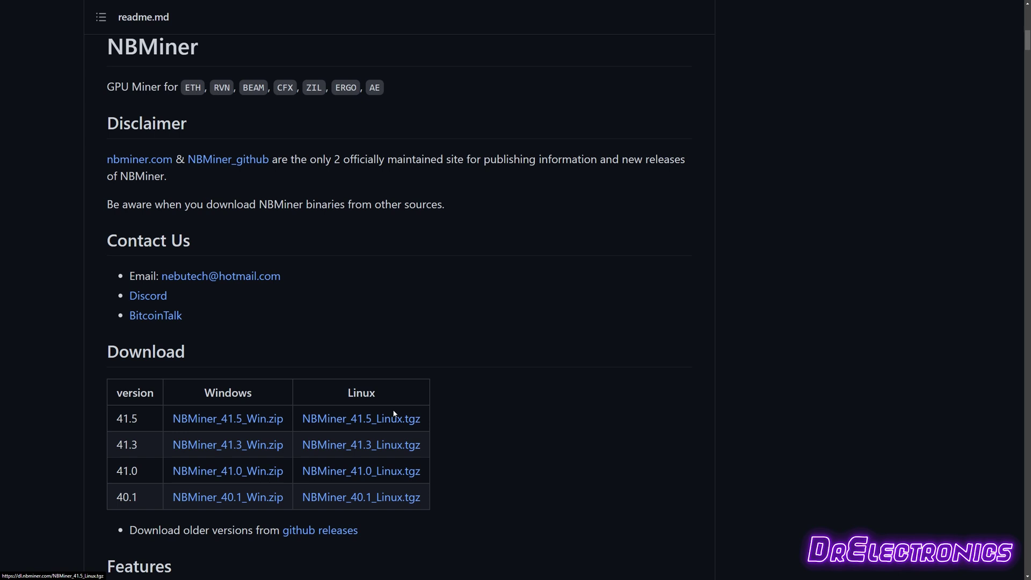
{"action": "left_click", "coordinate": [267, 422]}
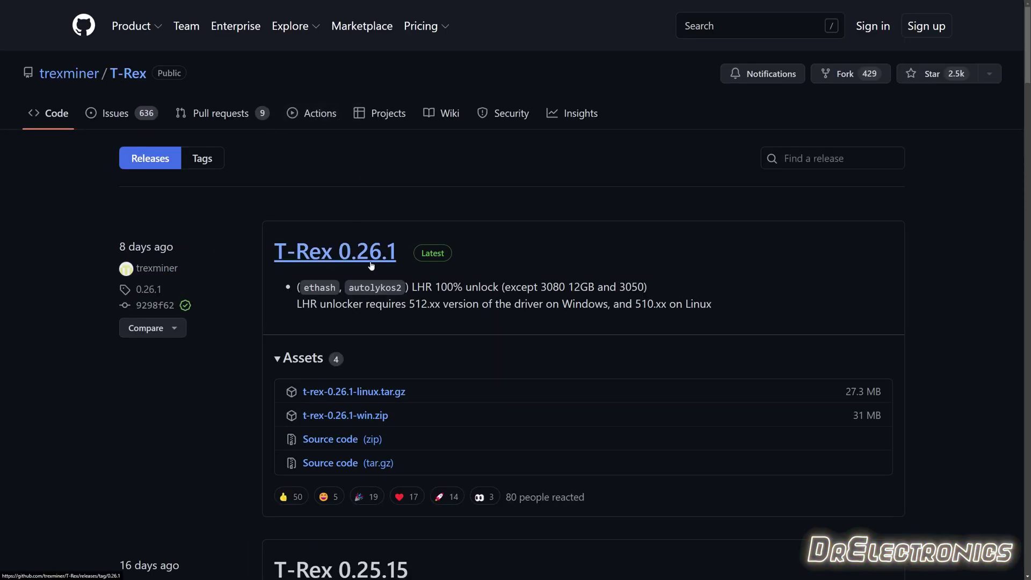
Review the T-Rex 0.26.1 release and the 0.26.3 test build in Discord's test-releases.
{"action": "scroll", "coordinate": [429, 262], "scroll_direction": "down", "scroll_amount": 1}
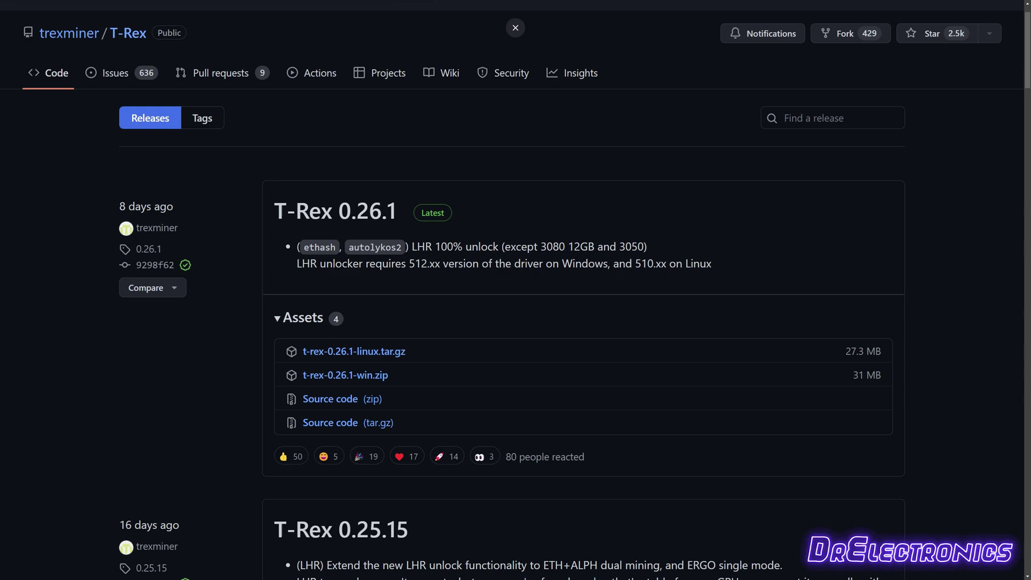
{"action": "key", "text": "alt+Tab"}
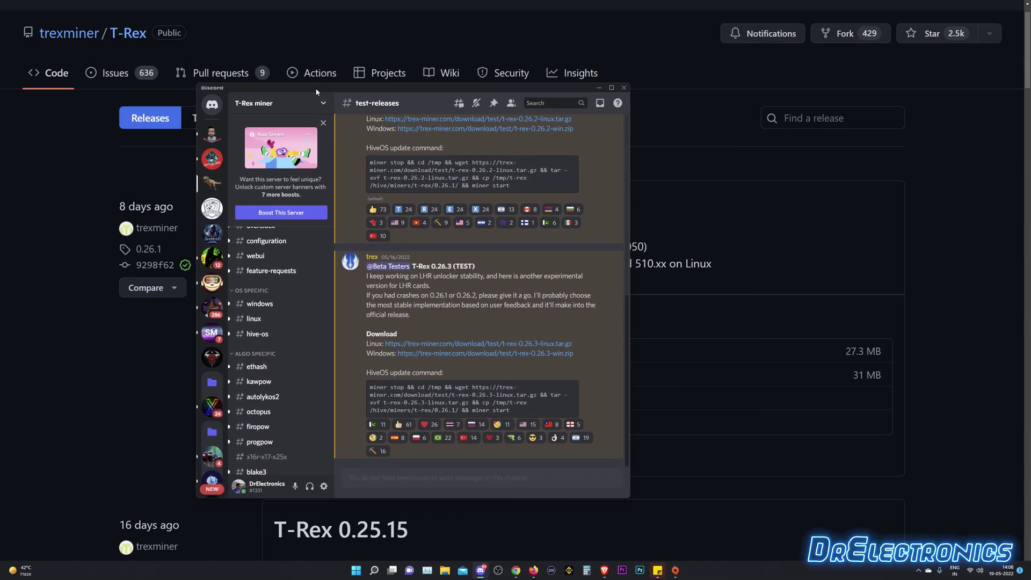
{"action": "left_click_drag", "start_coordinate": [600, 482], "coordinate": [683, 521]}
{"action": "scroll", "coordinate": [238, 399], "scroll_direction": "down", "scroll_amount": 3}
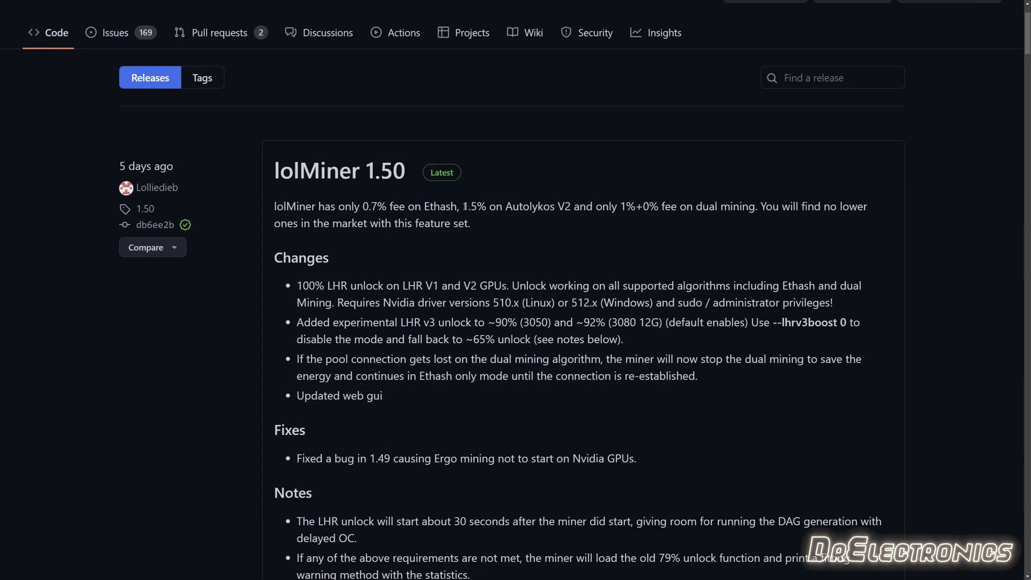
Read through the lolMiner 1.50 release notes and the GMiner 2.96 and 2.95 notes.
{"action": "left_click_drag", "start_coordinate": [464, 206], "coordinate": [559, 208]}
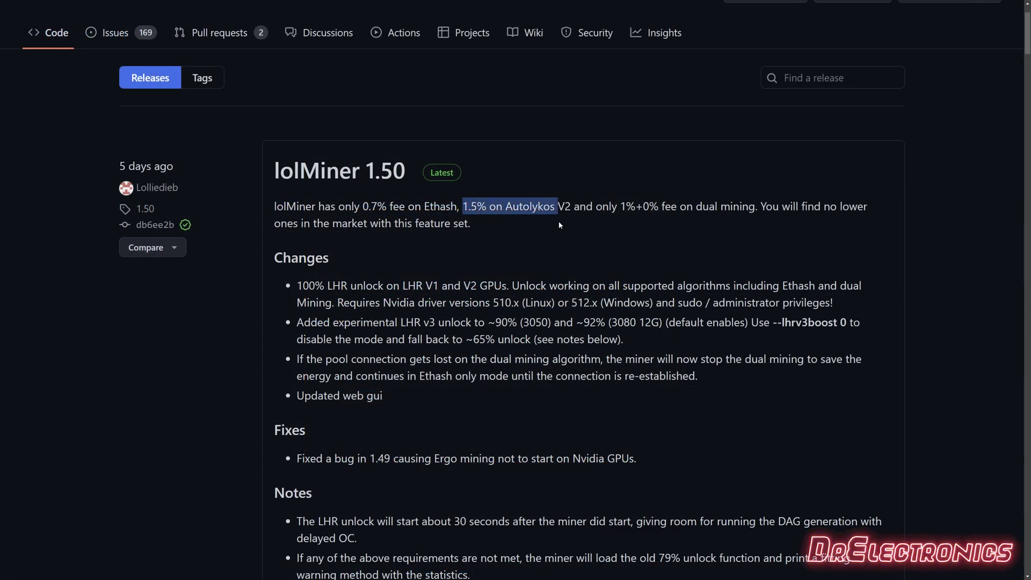
{"action": "left_click", "coordinate": [558, 221]}
{"action": "scroll", "coordinate": [559, 220], "scroll_direction": "down", "scroll_amount": 3}
{"action": "scroll", "coordinate": [559, 225], "scroll_direction": "down", "scroll_amount": 7}
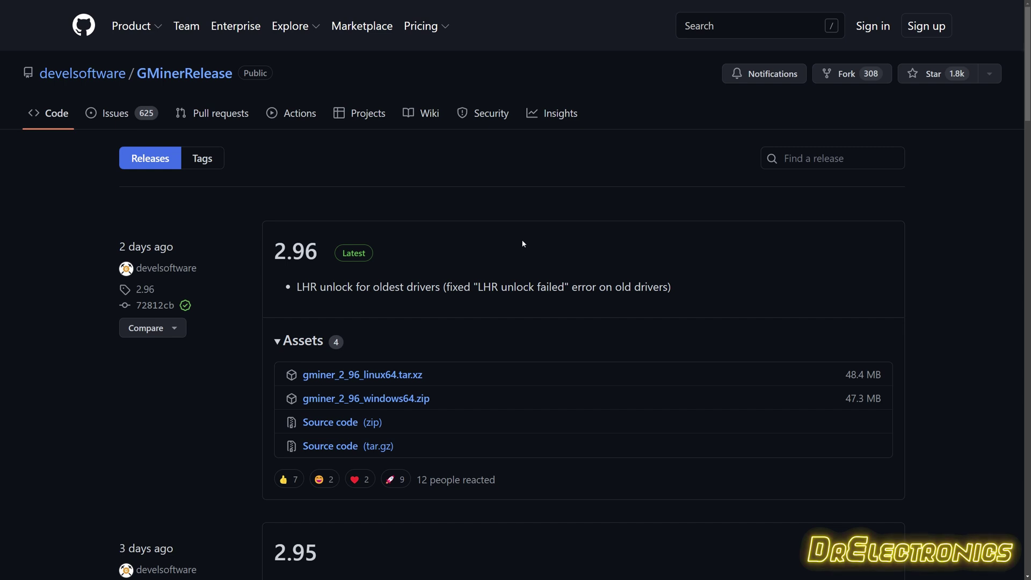
{"action": "scroll", "coordinate": [500, 196], "scroll_direction": "down", "scroll_amount": 3}
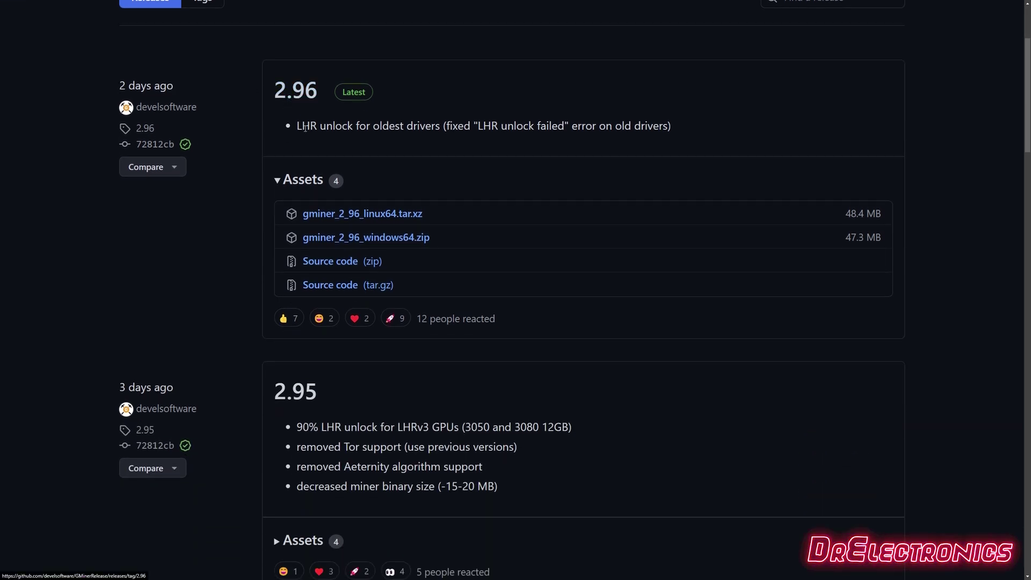
{"action": "left_click", "coordinate": [440, 131]}
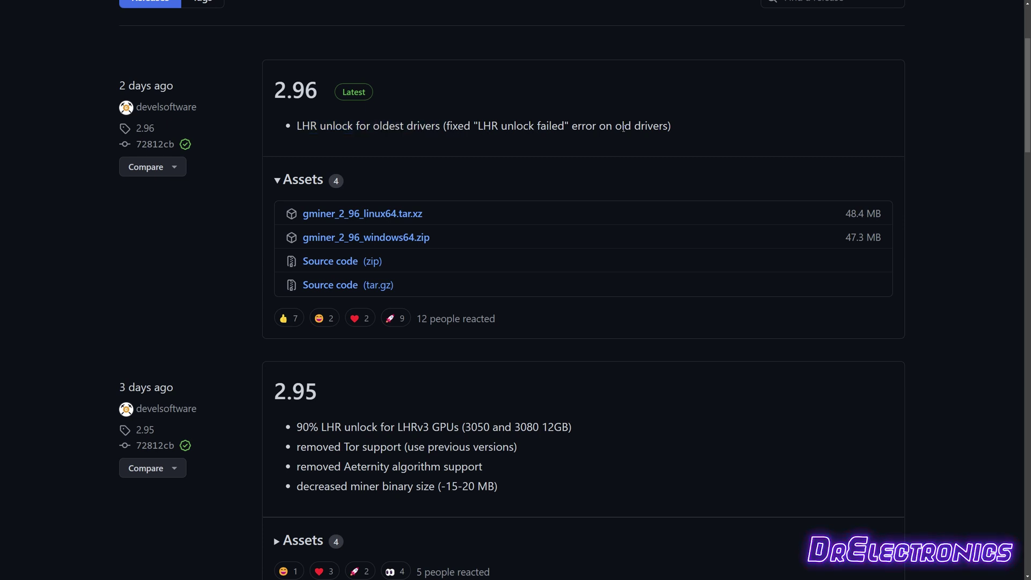
{"action": "scroll", "coordinate": [622, 127], "scroll_direction": "down", "scroll_amount": 2}
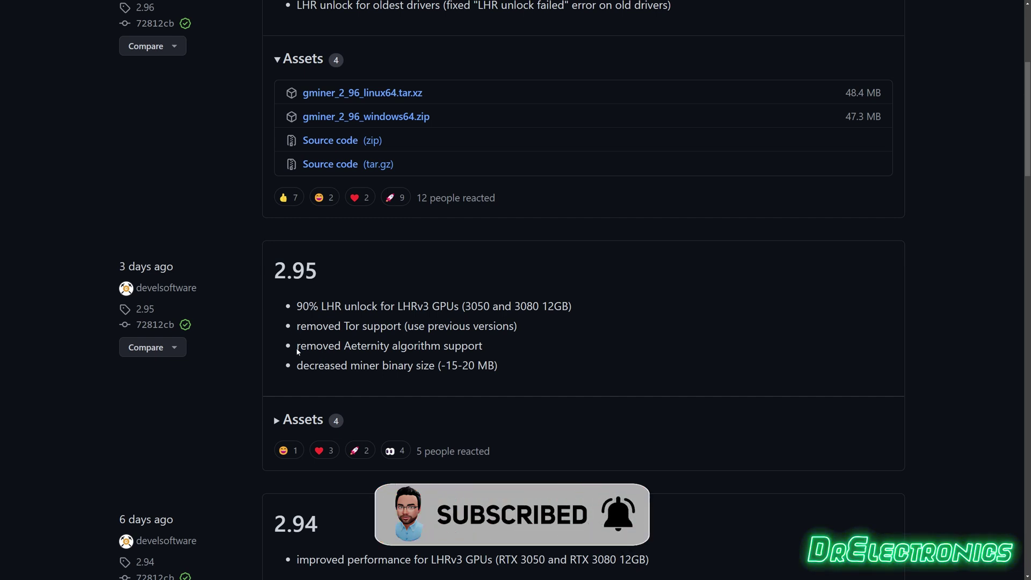
{"action": "scroll", "coordinate": [298, 352], "scroll_direction": "up", "scroll_amount": 3}
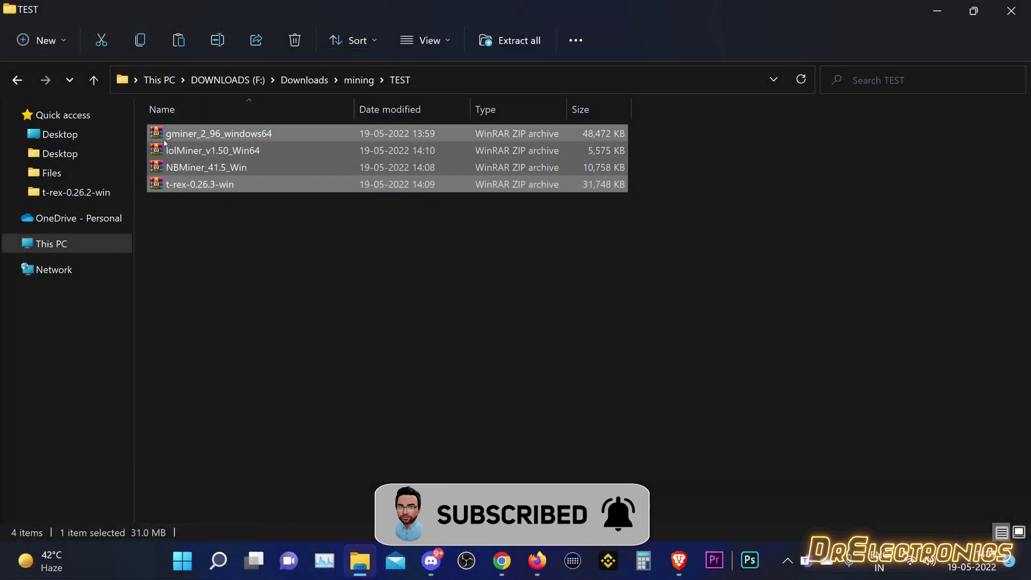
Extract the GMiner ZIP archive in the TEST folder.
{"action": "right_click", "coordinate": [199, 132]}
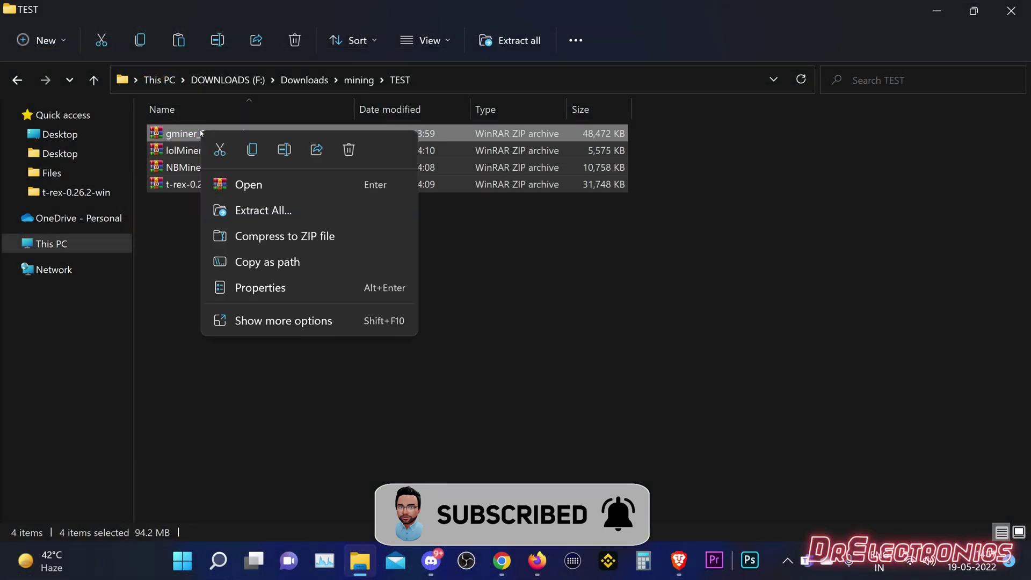
{"action": "left_click", "coordinate": [304, 217]}
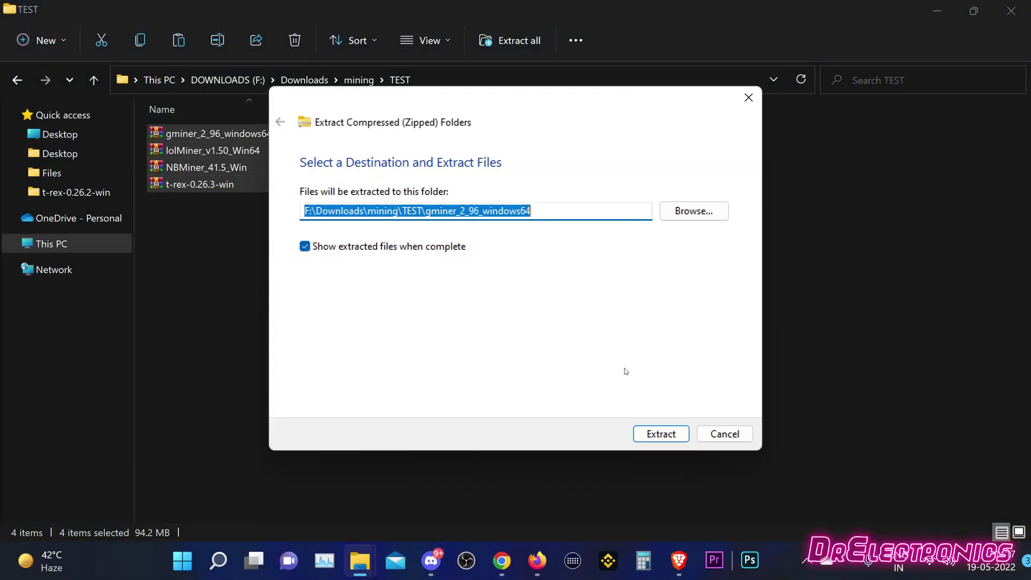
{"action": "left_click", "coordinate": [663, 435]}
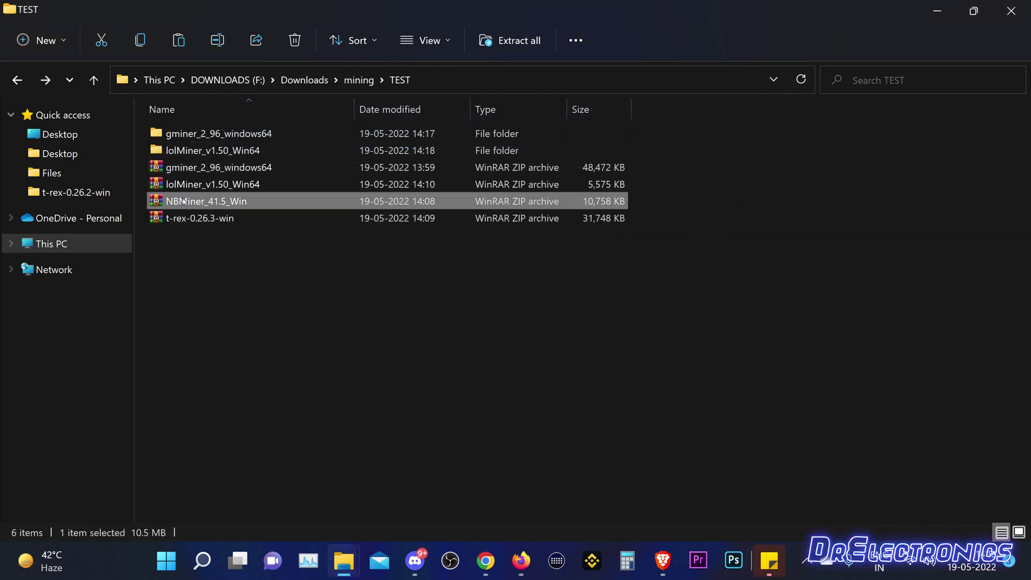
Extract the NBMiner 41.5 archive and open its inner NBMiner_Win folder.
{"action": "right_click", "coordinate": [184, 200]}
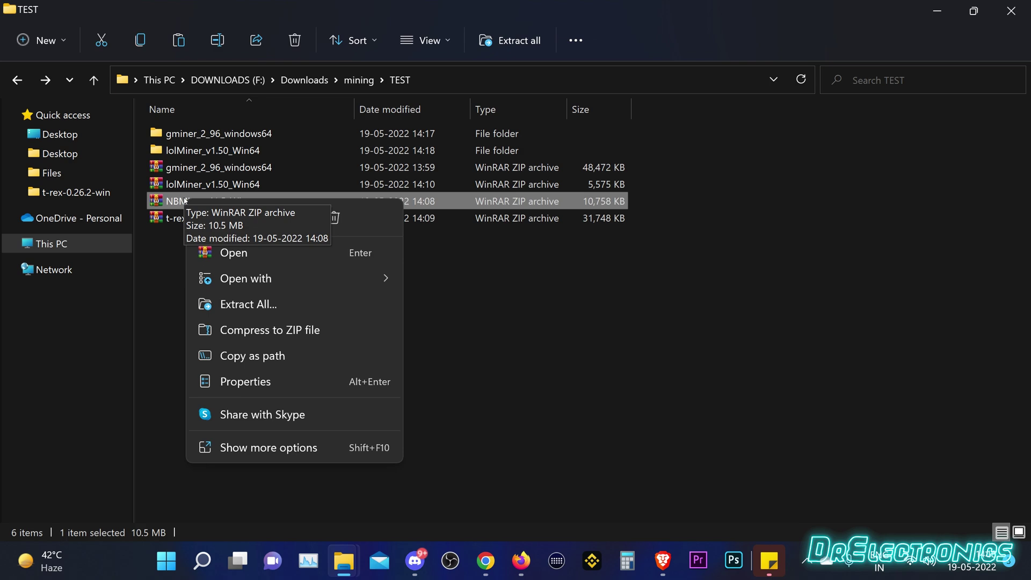
{"action": "left_click", "coordinate": [227, 302]}
{"action": "left_click", "coordinate": [662, 434]}
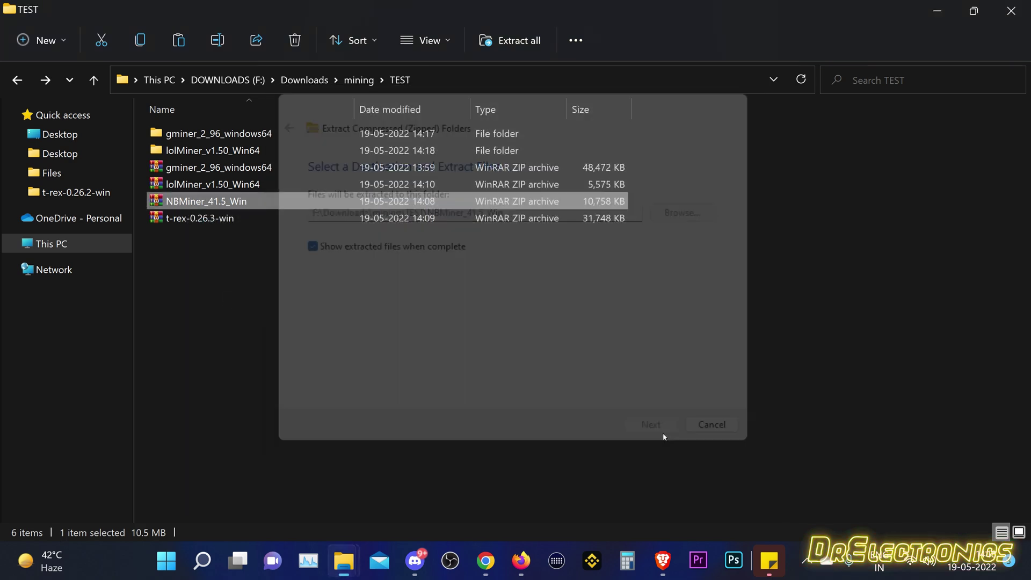
{"action": "key", "text": "alt+F4"}
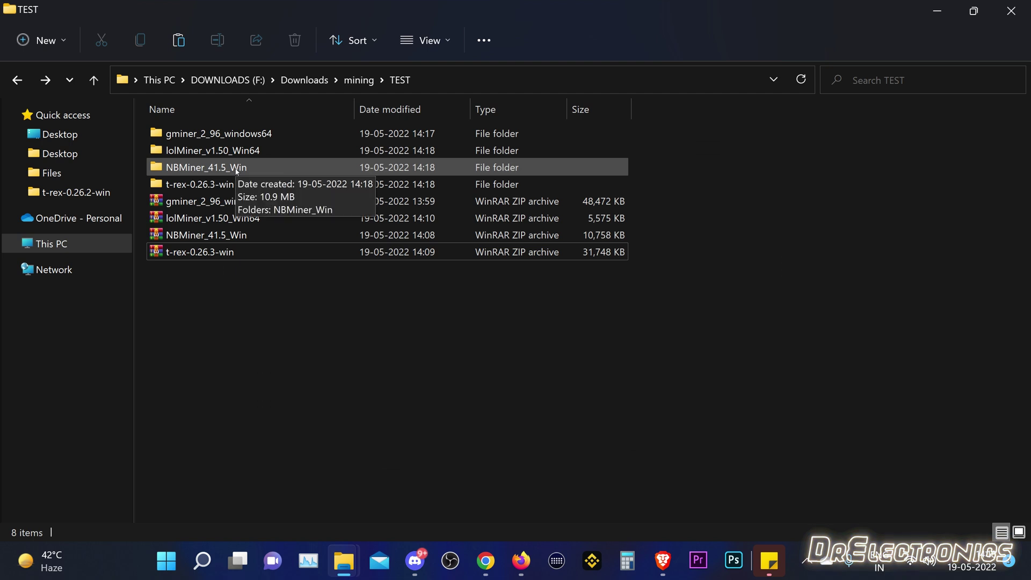
{"action": "double_click", "coordinate": [236, 168]}
{"action": "double_click", "coordinate": [209, 132]}
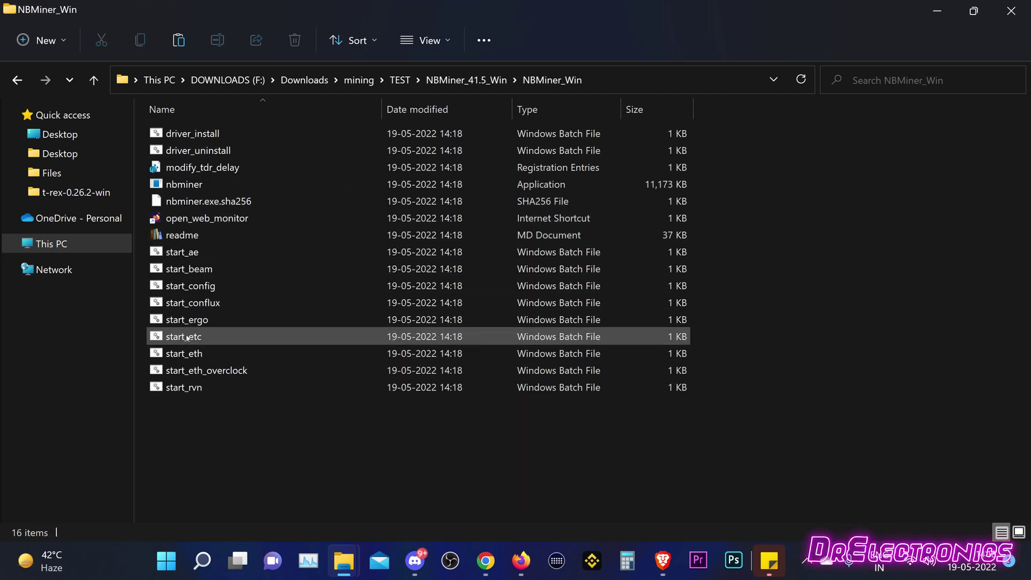
Open start_eth in Notepad past the SmartScreen warning and review its ethermine command line.
{"action": "right_click", "coordinate": [207, 356]}
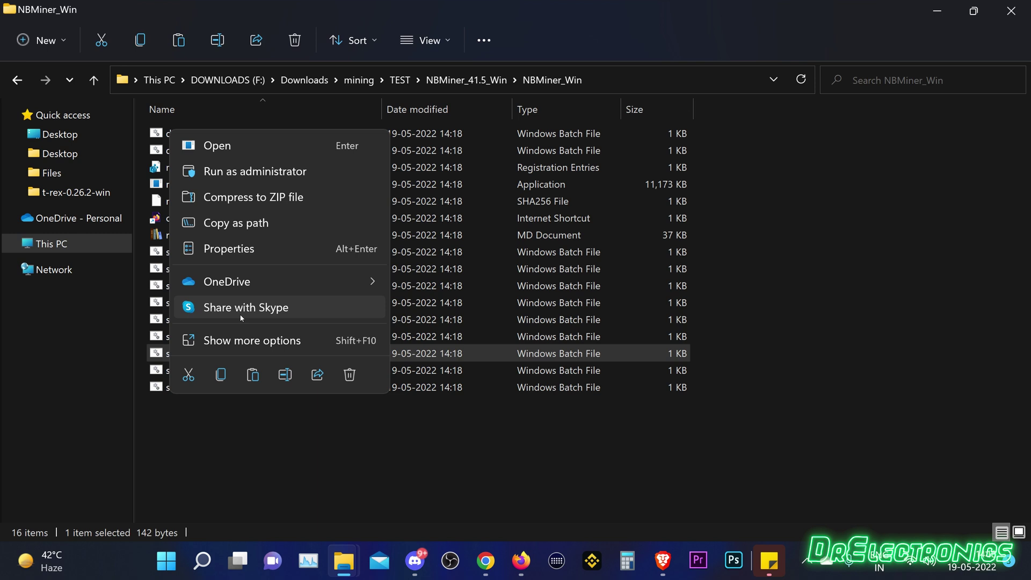
{"action": "left_click", "coordinate": [340, 344]}
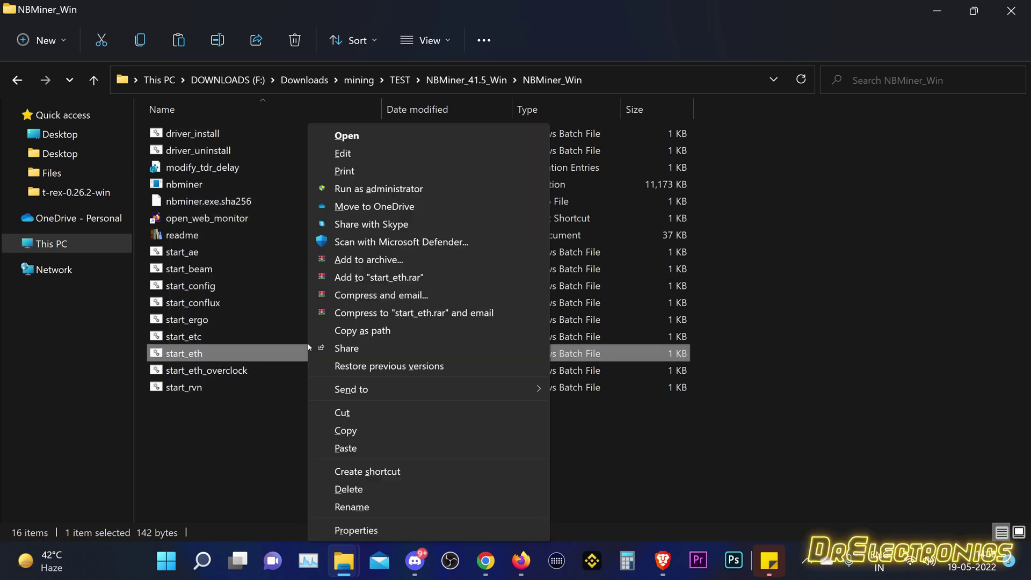
{"action": "left_click", "coordinate": [346, 156]}
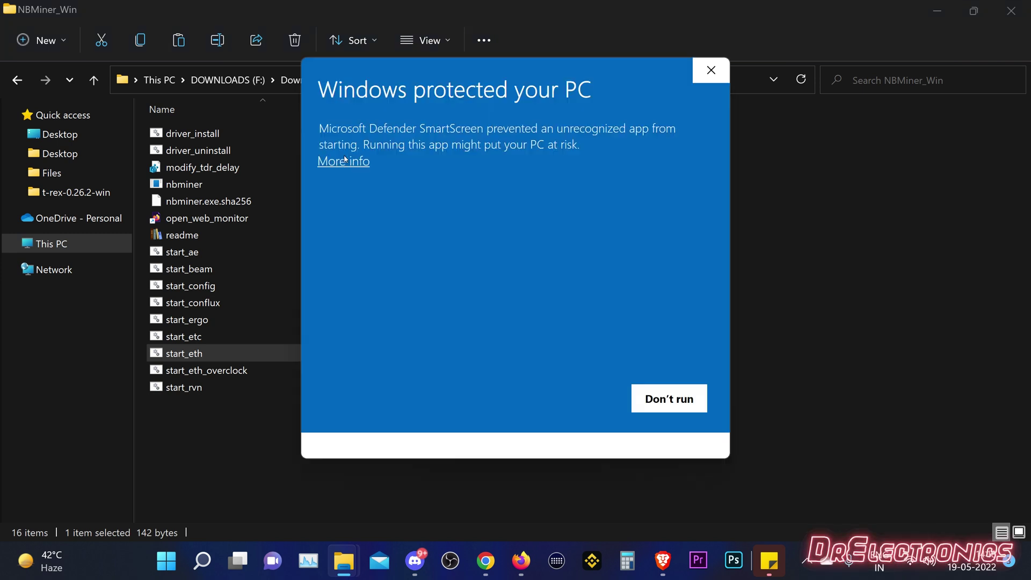
{"action": "left_click", "coordinate": [340, 162]}
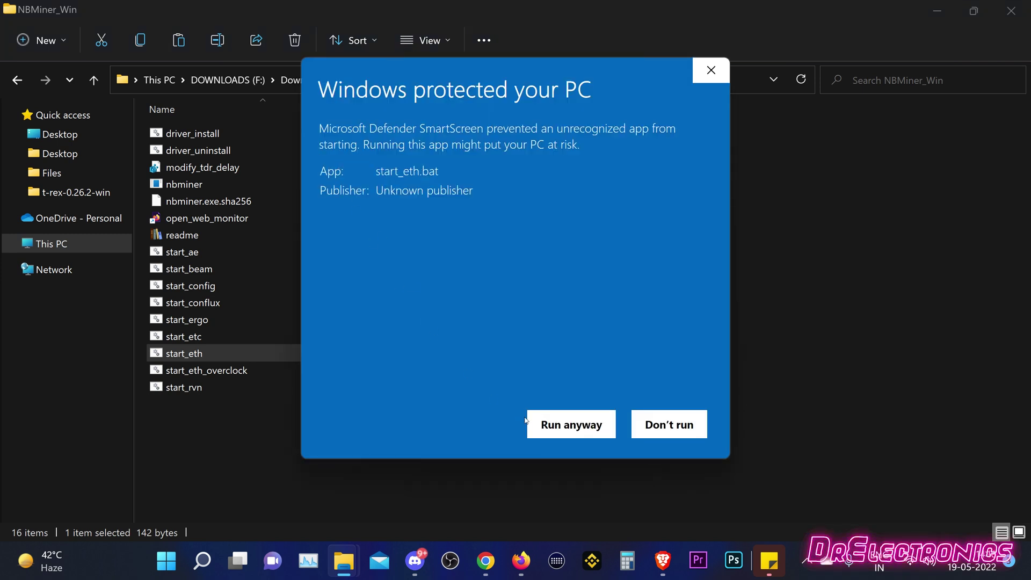
{"action": "left_click", "coordinate": [571, 424]}
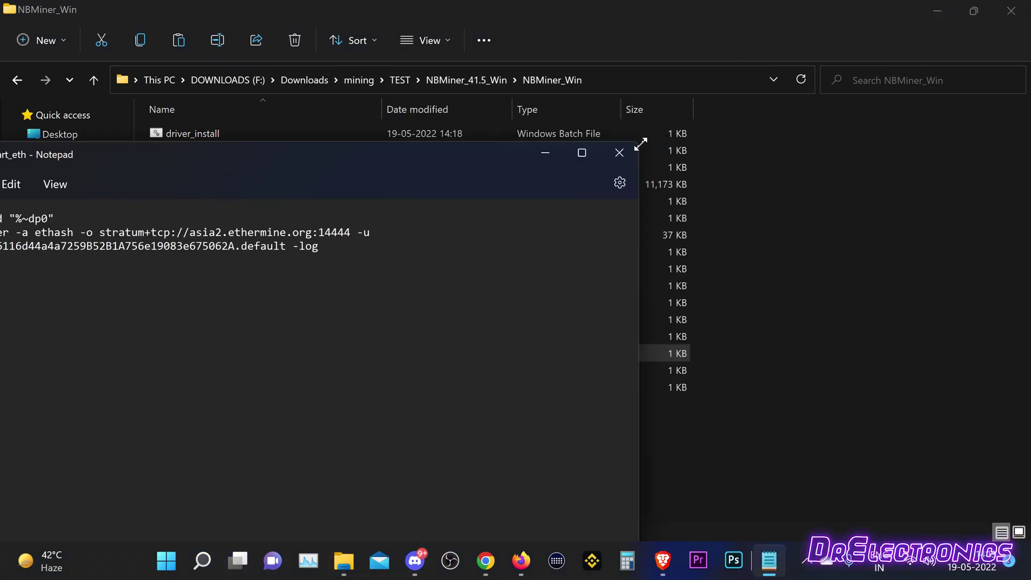
{"action": "left_click_drag", "start_coordinate": [363, 155], "coordinate": [453, 59]}
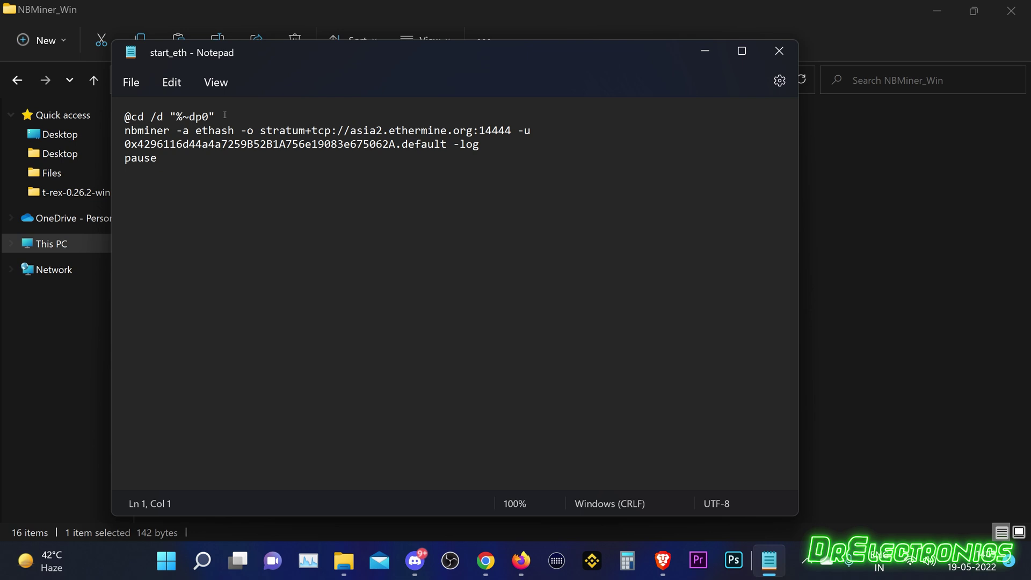
{"action": "left_click_drag", "start_coordinate": [215, 117], "coordinate": [151, 117]}
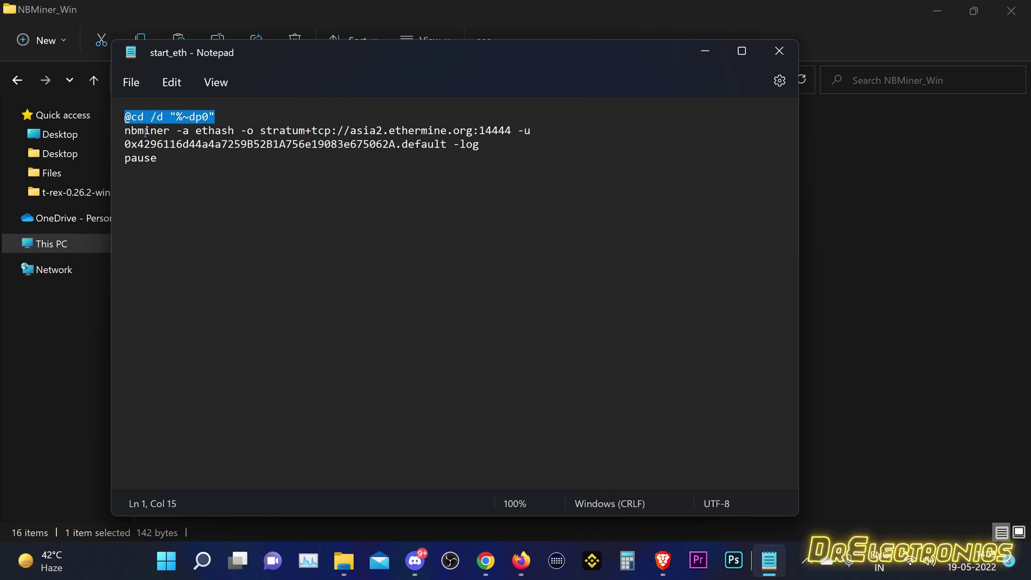
{"action": "left_click", "coordinate": [182, 166]}
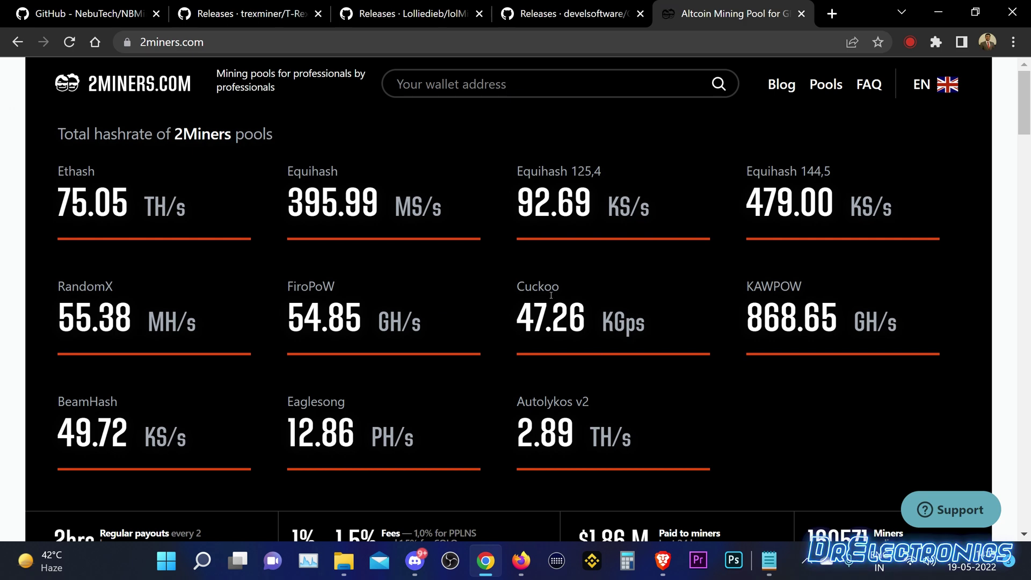
Open the 2Miners Ethereum pool and its How to Start guide.
{"action": "scroll", "coordinate": [551, 295], "scroll_direction": "down", "scroll_amount": 15}
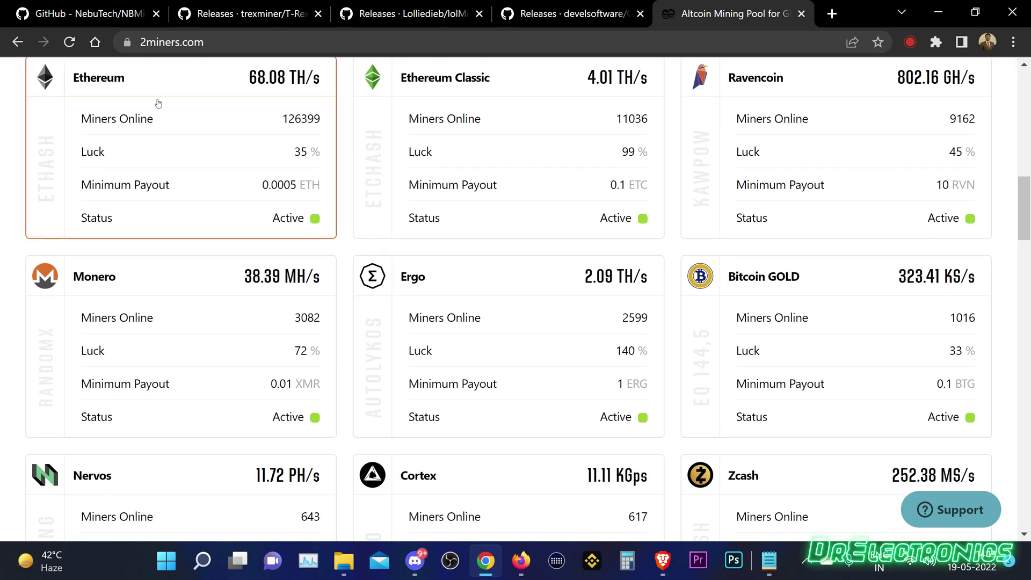
{"action": "scroll", "coordinate": [161, 172], "scroll_direction": "up", "scroll_amount": 1}
{"action": "left_click", "coordinate": [170, 235]}
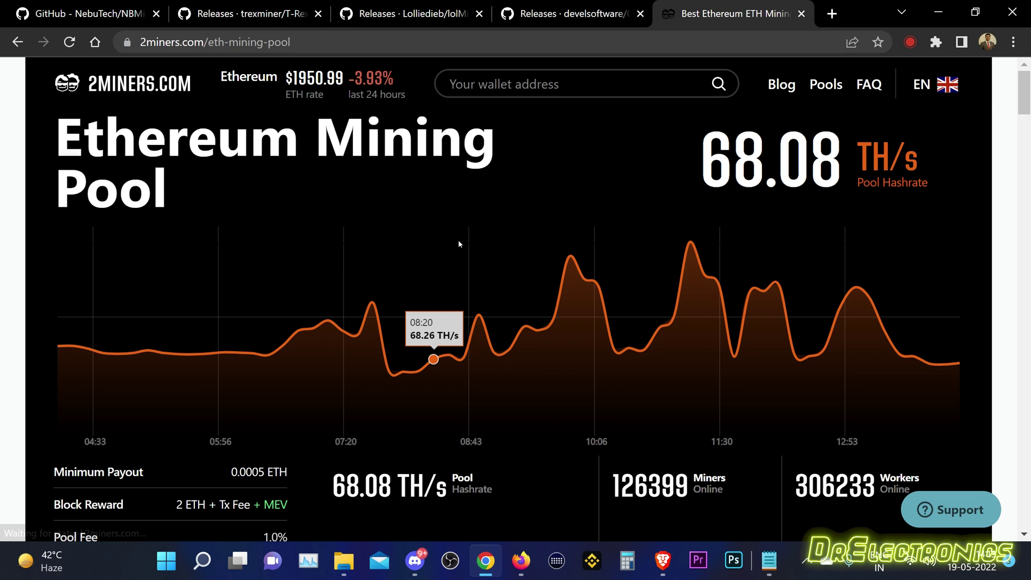
{"action": "scroll", "coordinate": [458, 244], "scroll_direction": "down", "scroll_amount": 9}
{"action": "scroll", "coordinate": [414, 209], "scroll_direction": "up", "scroll_amount": 2}
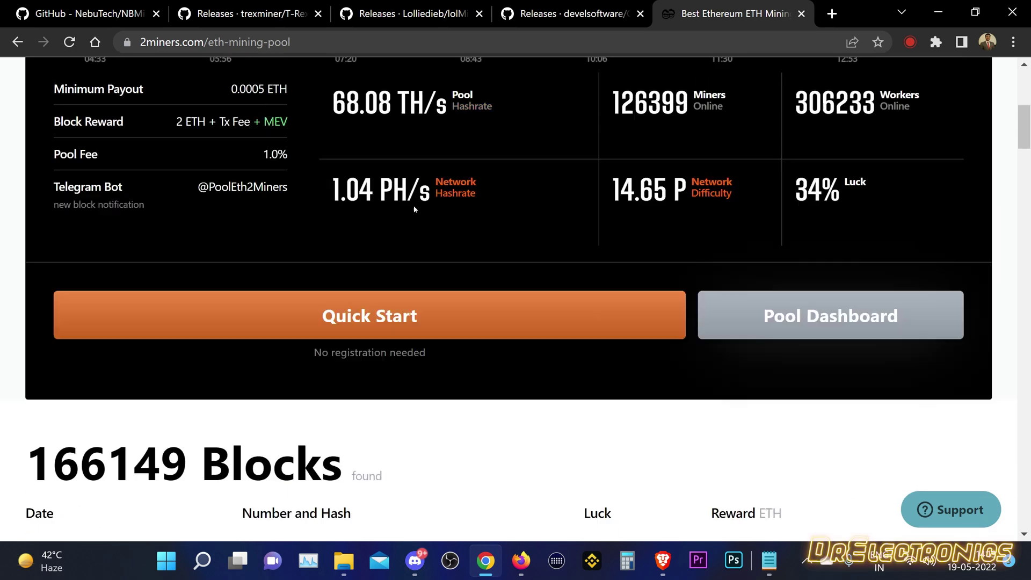
{"action": "scroll", "coordinate": [414, 209], "scroll_direction": "up", "scroll_amount": 6}
{"action": "scroll", "coordinate": [424, 263], "scroll_direction": "down", "scroll_amount": 3}
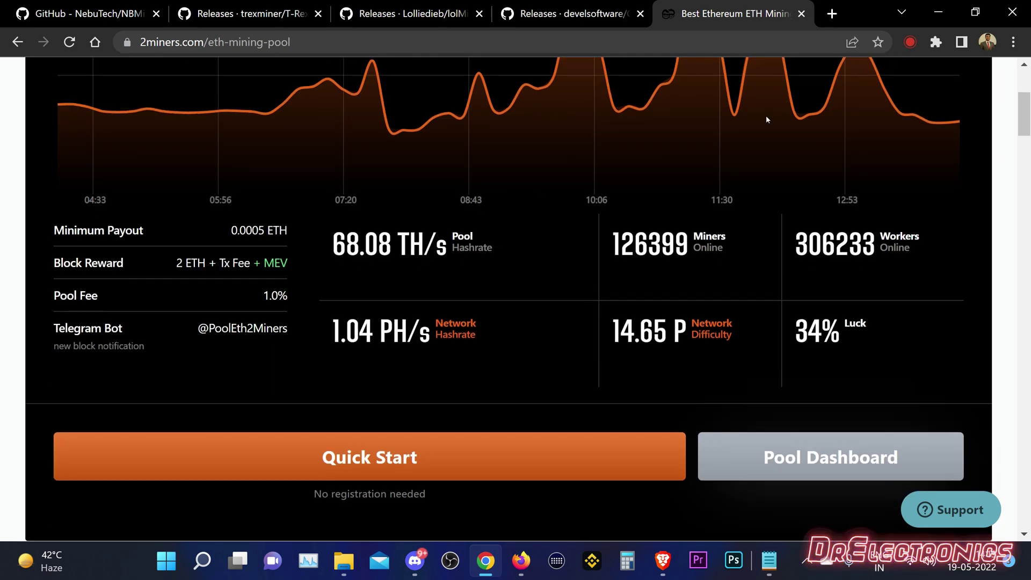
{"action": "scroll", "coordinate": [381, 374], "scroll_direction": "down", "scroll_amount": 2}
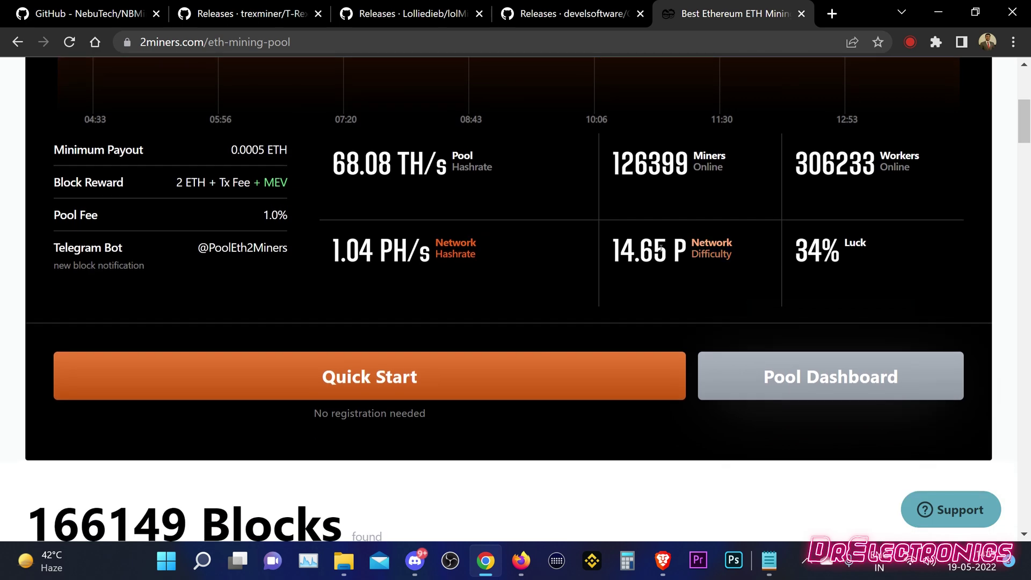
{"action": "left_click", "coordinate": [381, 374]}
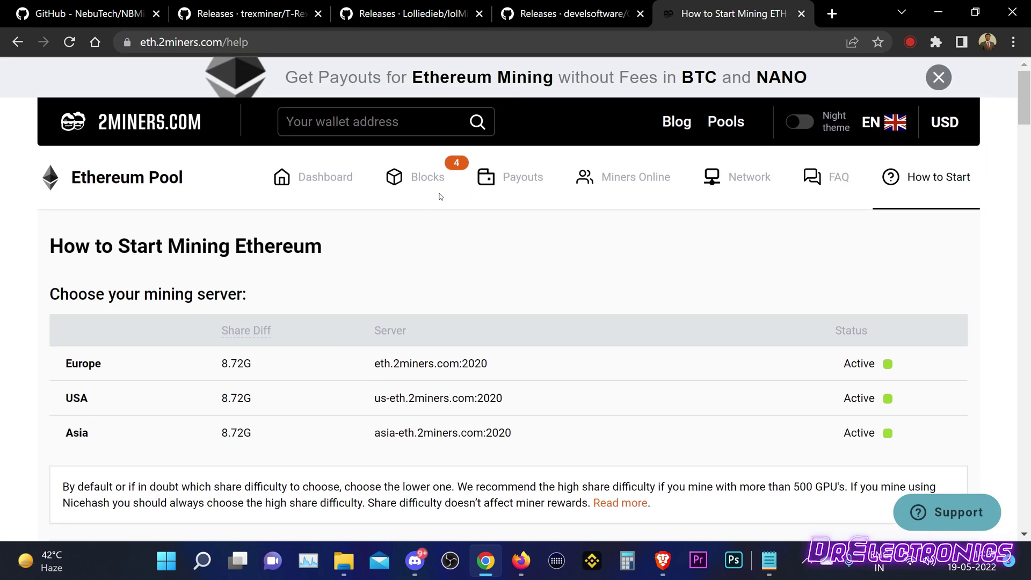
Copy the Asia server address asia-eth.2miners.com:2020 and return to the batch file.
{"action": "scroll", "coordinate": [454, 244], "scroll_direction": "down", "scroll_amount": 1}
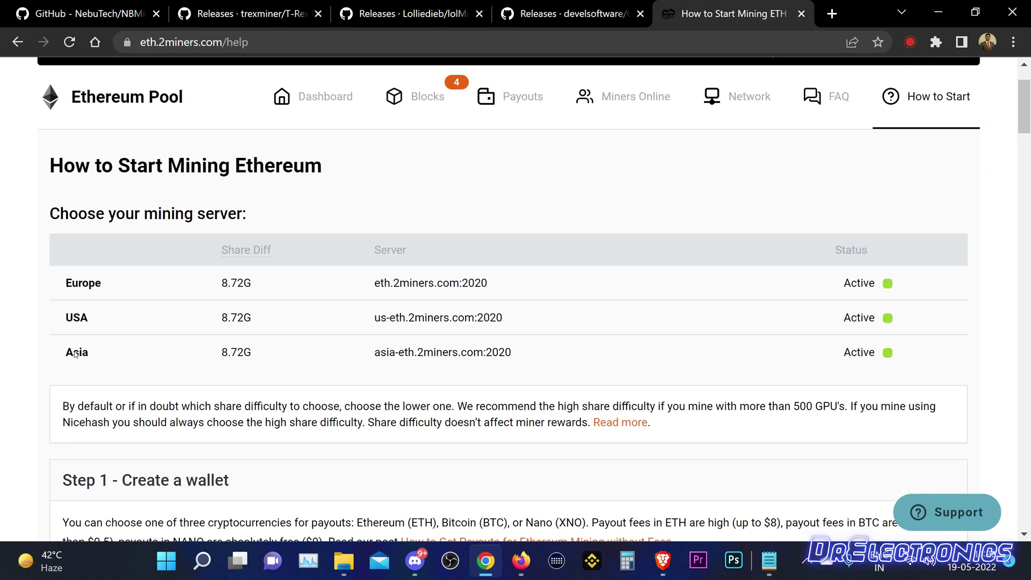
{"action": "left_click_drag", "start_coordinate": [377, 351], "coordinate": [551, 364]}
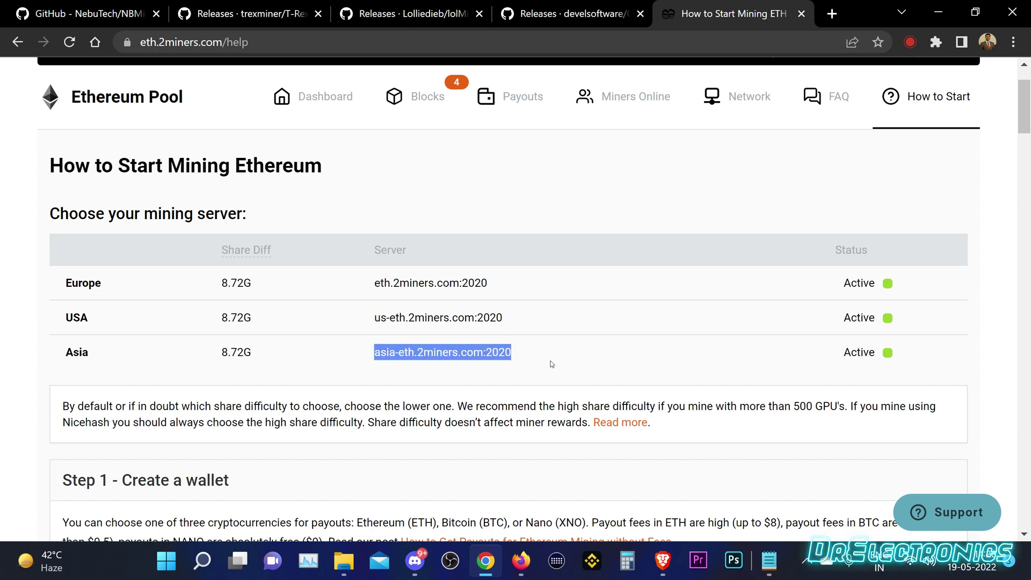
{"action": "left_click_drag", "start_coordinate": [375, 317], "coordinate": [532, 329]}
{"action": "left_click_drag", "start_coordinate": [378, 287], "coordinate": [502, 288]}
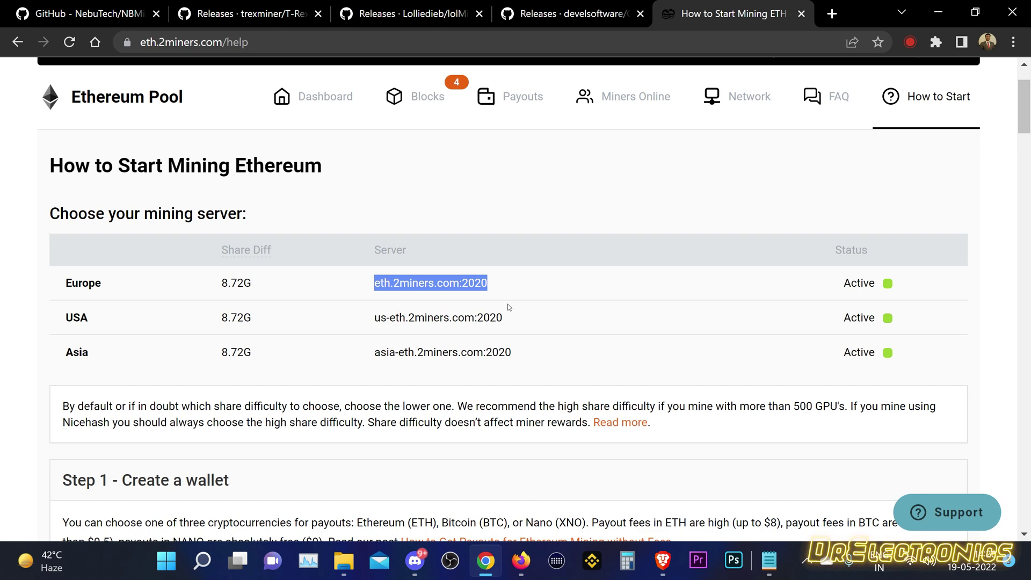
{"action": "left_click", "coordinate": [484, 345]}
{"action": "left_click_drag", "start_coordinate": [376, 354], "coordinate": [522, 355]}
{"action": "right_click", "coordinate": [522, 354]}
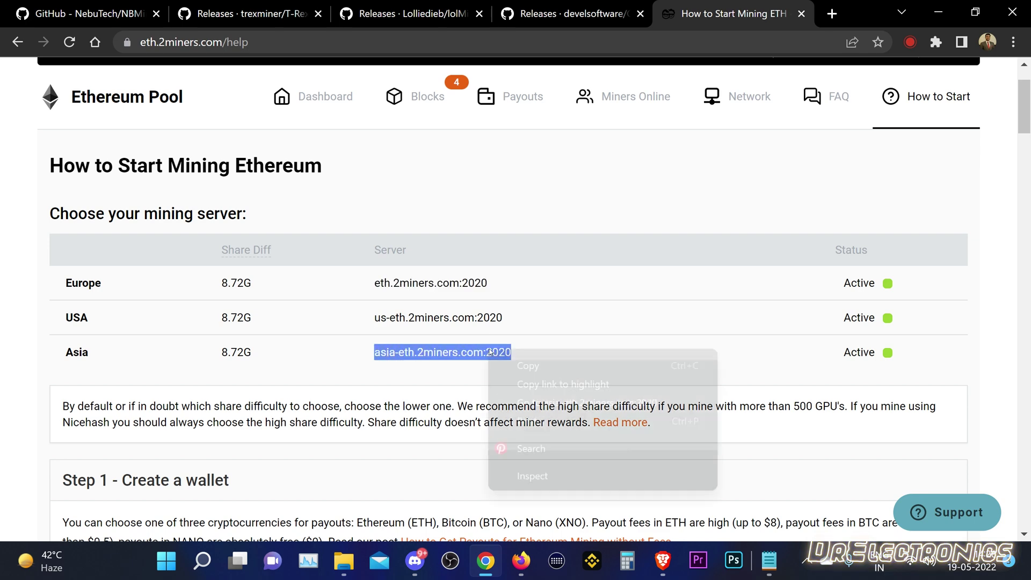
{"action": "left_click", "coordinate": [529, 363]}
{"action": "key", "text": "alt+Tab"}
Replace the ethermine pool address with asia-eth.2miners.com:2020 in start_eth.
{"action": "left_click", "coordinate": [507, 135]}
{"action": "left_click_drag", "start_coordinate": [507, 135], "coordinate": [670, 132]}
{"action": "key", "text": "ctrl+v"}
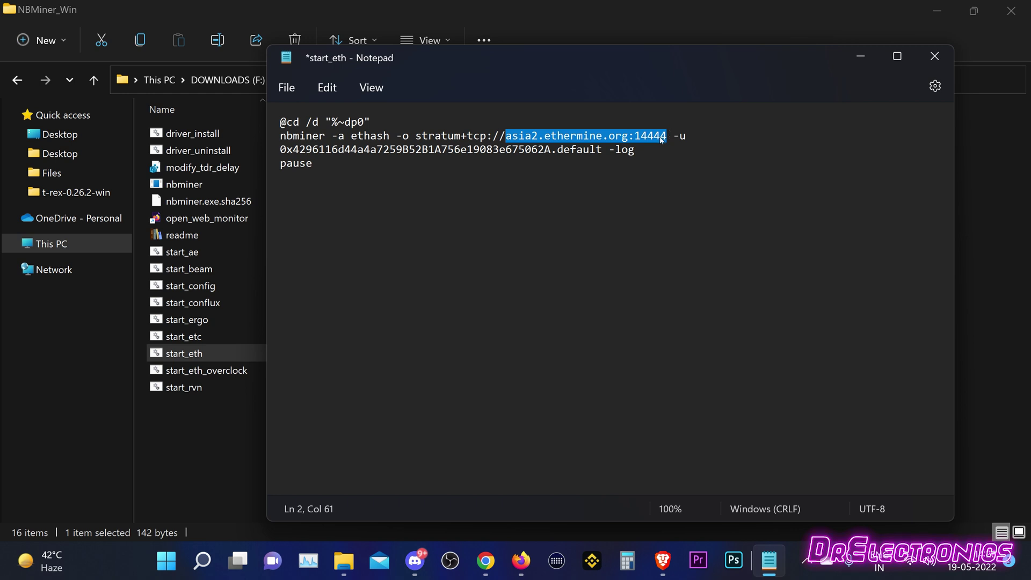
{"action": "right_click", "coordinate": [662, 139]}
{"action": "left_click", "coordinate": [698, 256]}
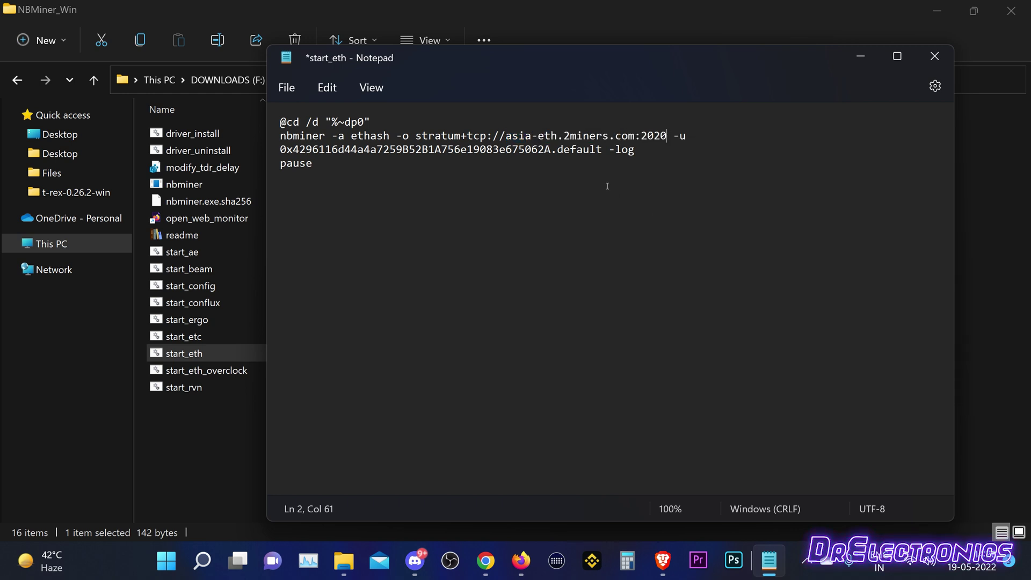
{"action": "left_click_drag", "start_coordinate": [506, 136], "coordinate": [538, 130]}
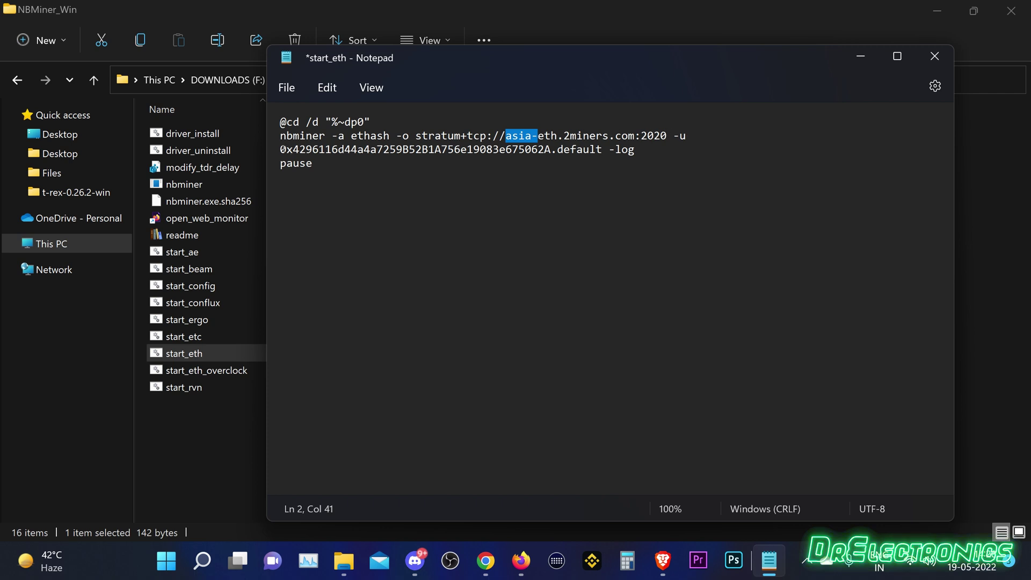
Set the worker name to Test_rig1 and save start_eth.
{"action": "left_click_drag", "start_coordinate": [279, 149], "coordinate": [602, 151]}
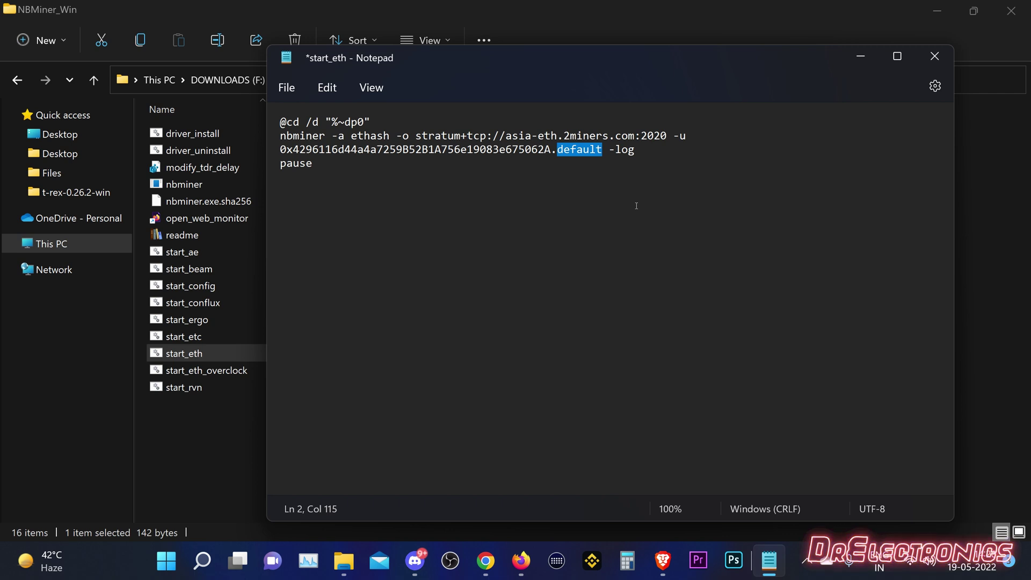
{"action": "type", "text": "Test_rig1"}
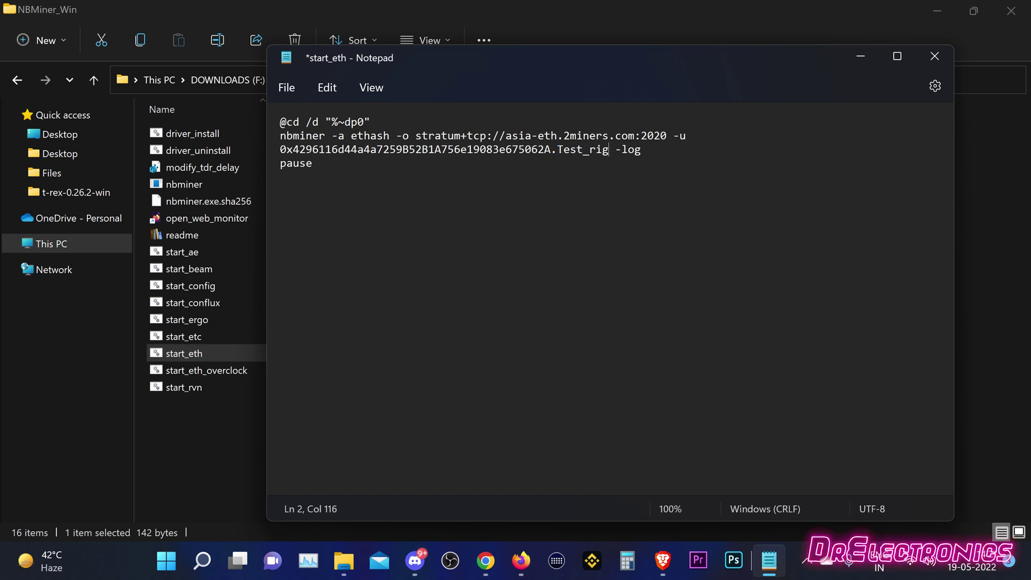
{"action": "left_click", "coordinate": [287, 88]}
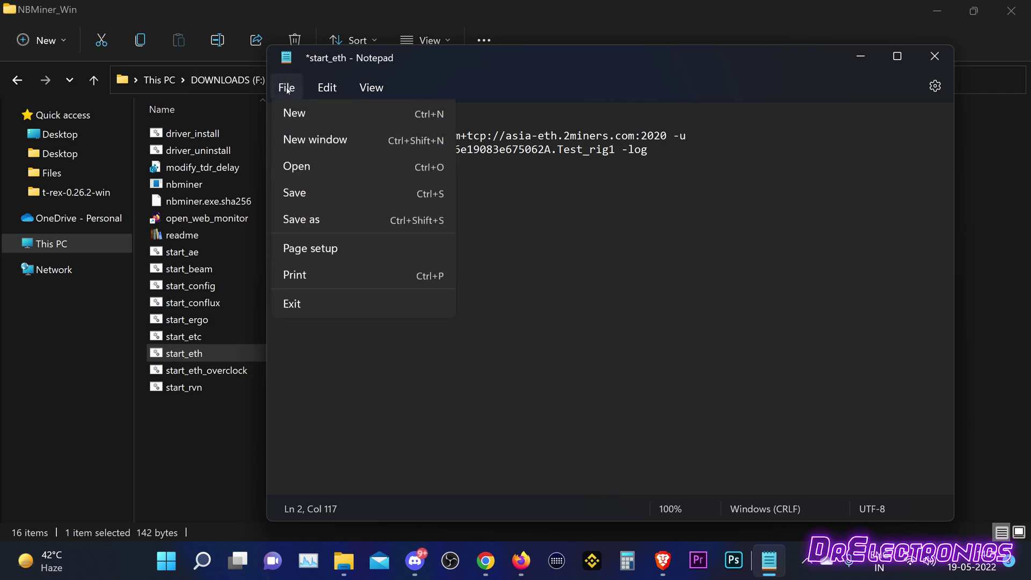
{"action": "left_click", "coordinate": [318, 195]}
Run start_eth, allow nbminer through the firewall, then close the miner console.
{"action": "key", "text": "alt+F4"}
{"action": "double_click", "coordinate": [190, 354]}
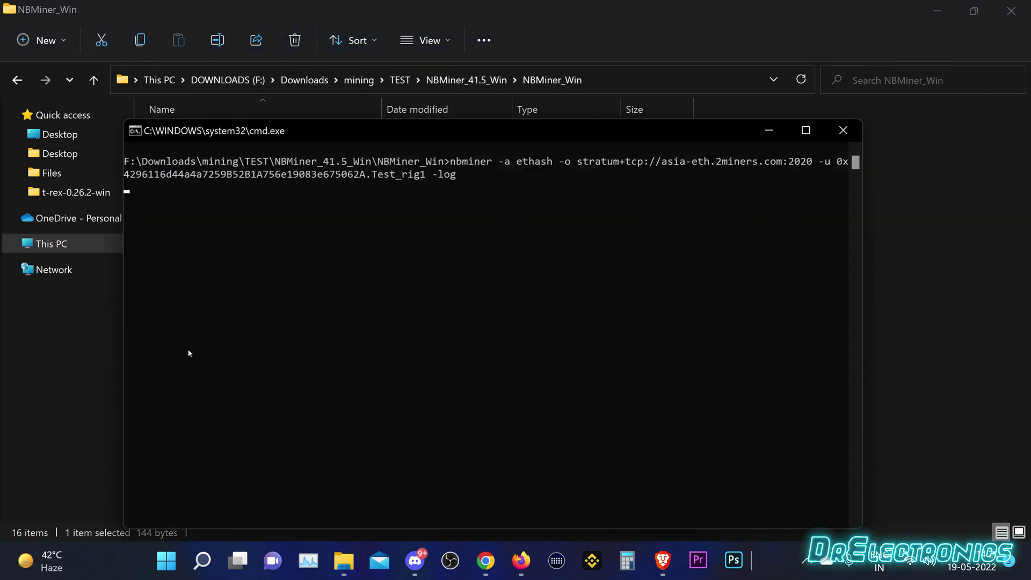
{"action": "left_click_drag", "start_coordinate": [389, 131], "coordinate": [383, 65]}
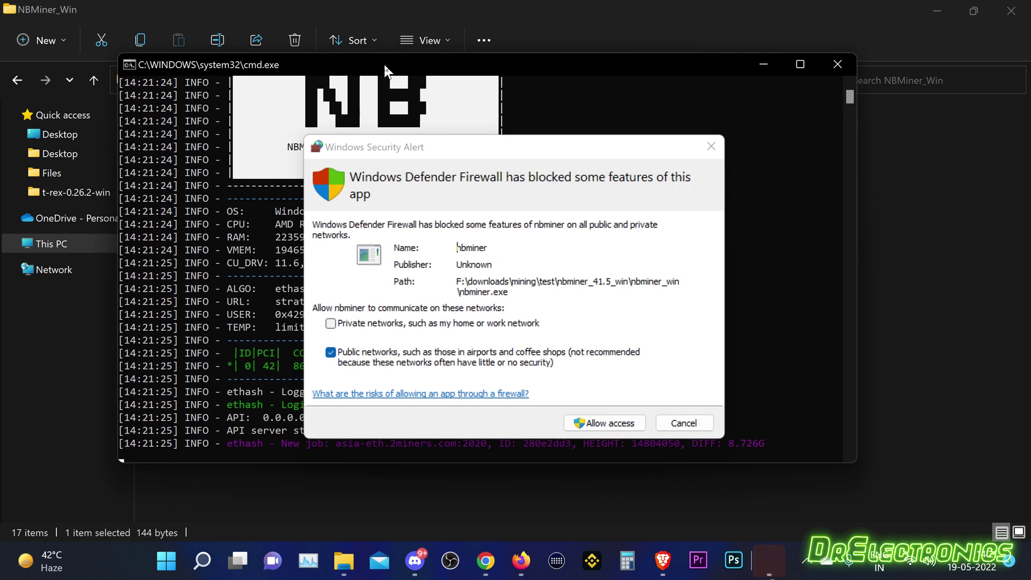
{"action": "left_click", "coordinate": [601, 427]}
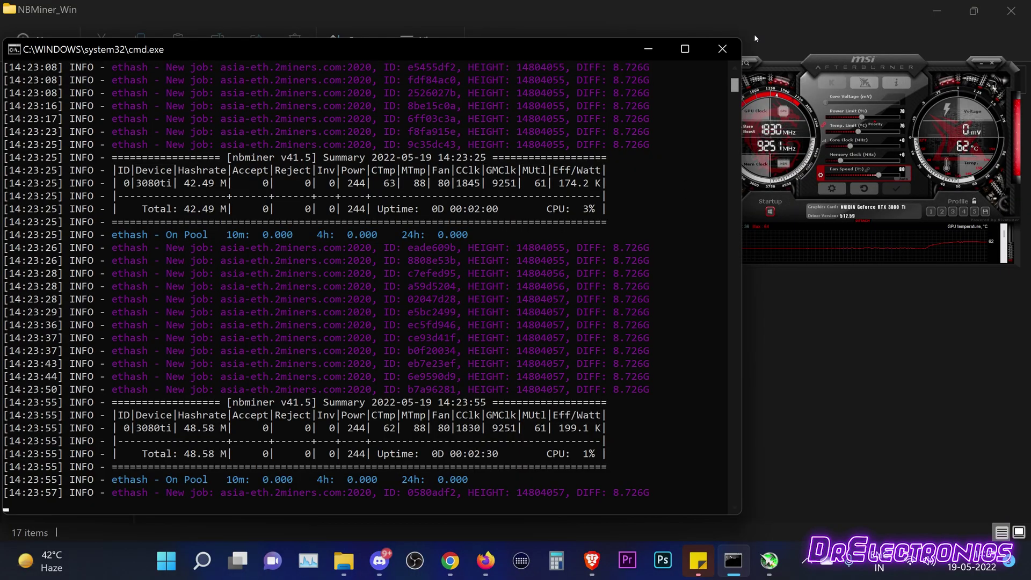
{"action": "left_click", "coordinate": [709, 43]}
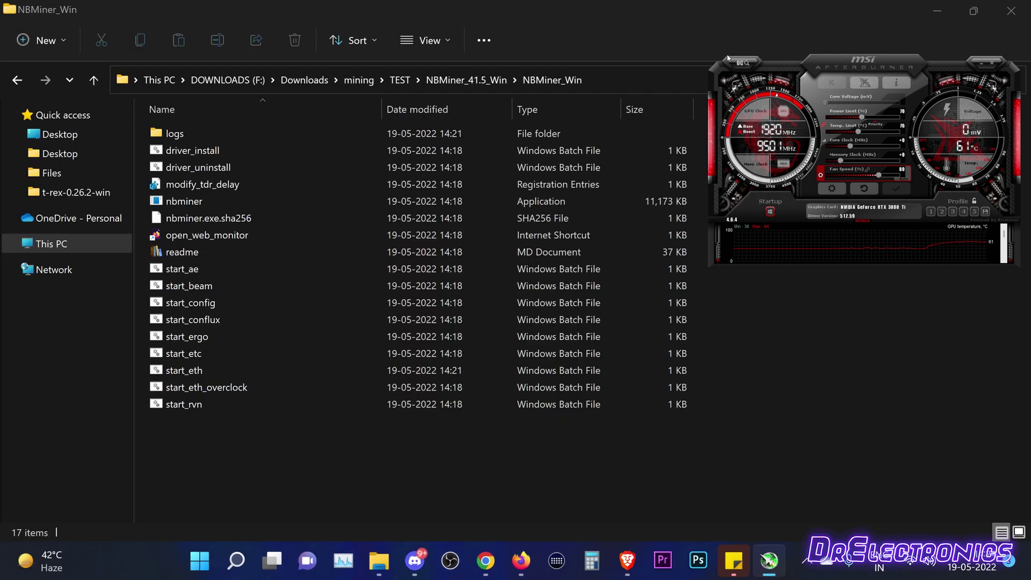
Relaunch start_eth with administrator rights.
{"action": "right_click", "coordinate": [190, 371]}
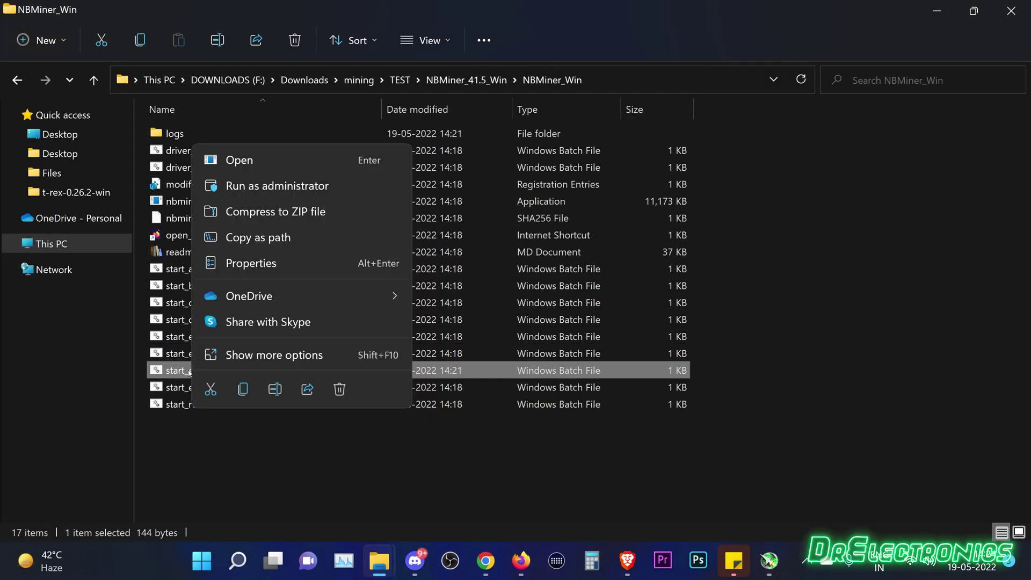
{"action": "left_click", "coordinate": [230, 186]}
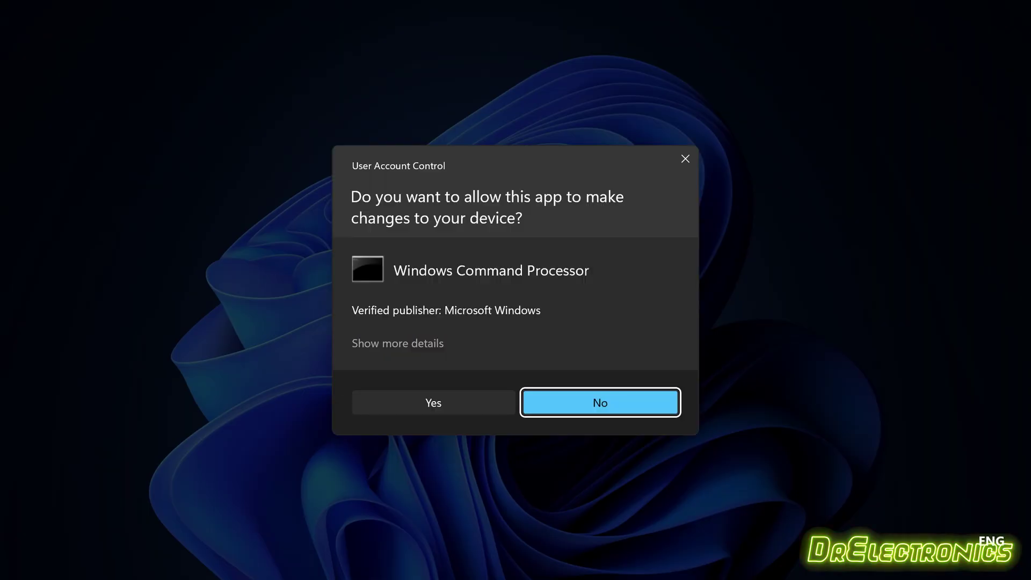
{"action": "left_click", "coordinate": [434, 403]}
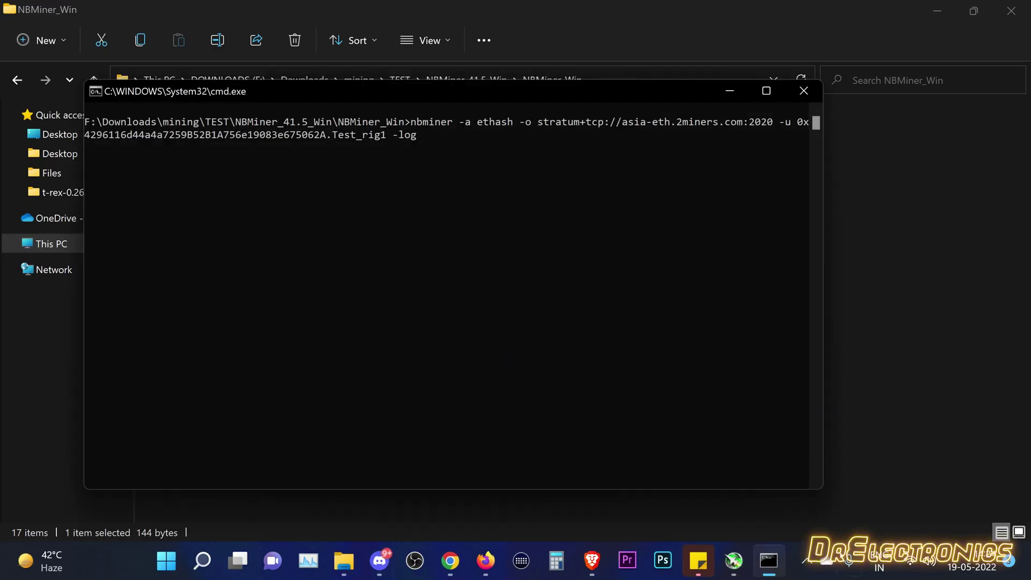
Load MSI Afterburner overclock profile 3 and bring the NBMiner console back to watch it.
{"action": "left_click", "coordinate": [734, 561]}
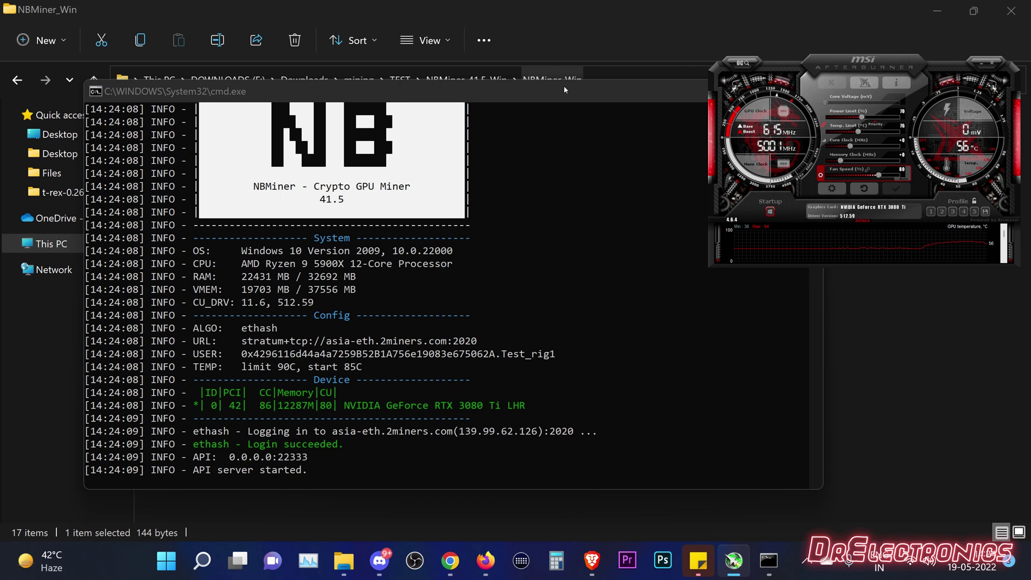
{"action": "left_click_drag", "start_coordinate": [565, 89], "coordinate": [481, 42]}
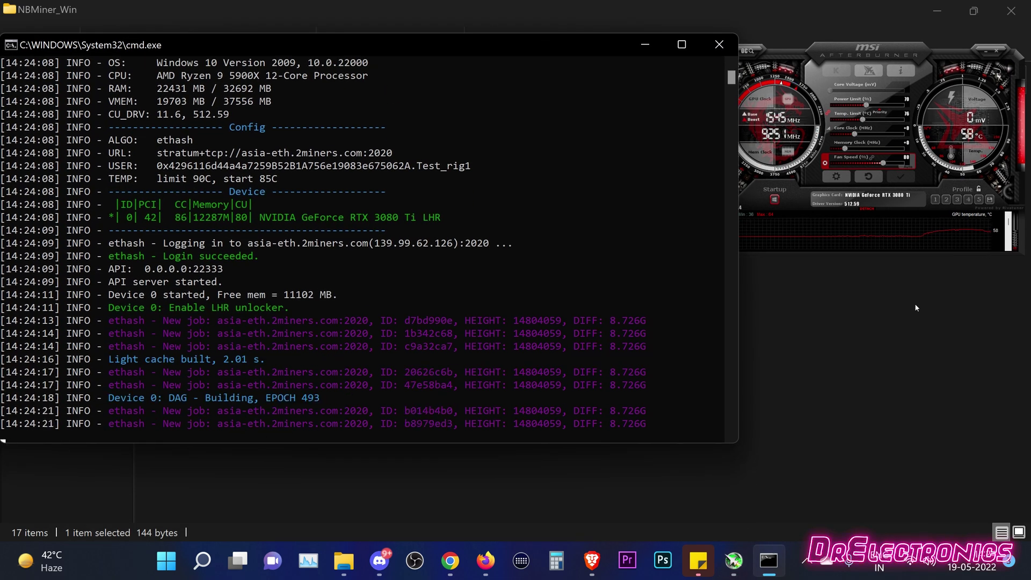
{"action": "left_click", "coordinate": [957, 200]}
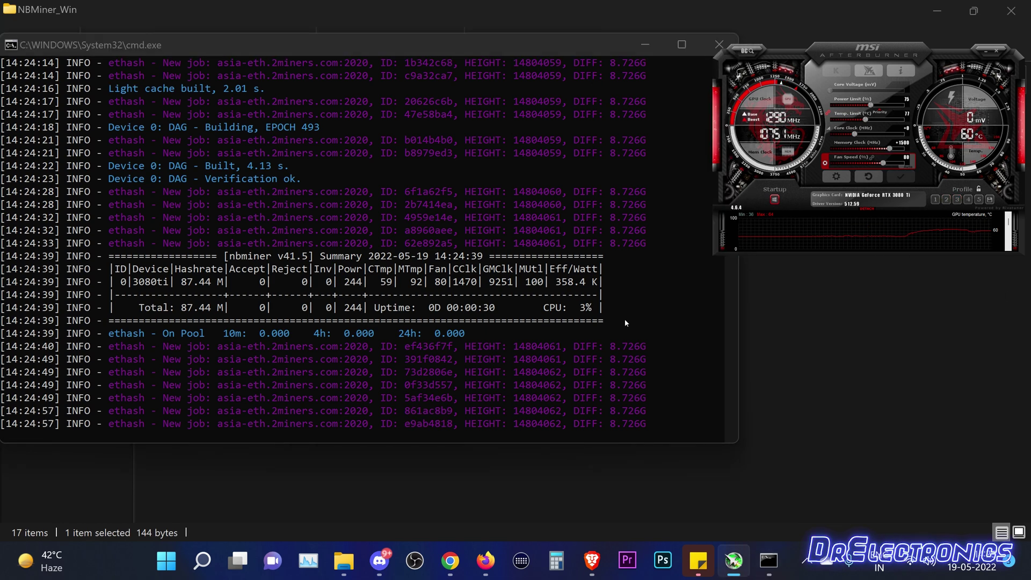
{"action": "left_click", "coordinate": [626, 323]}
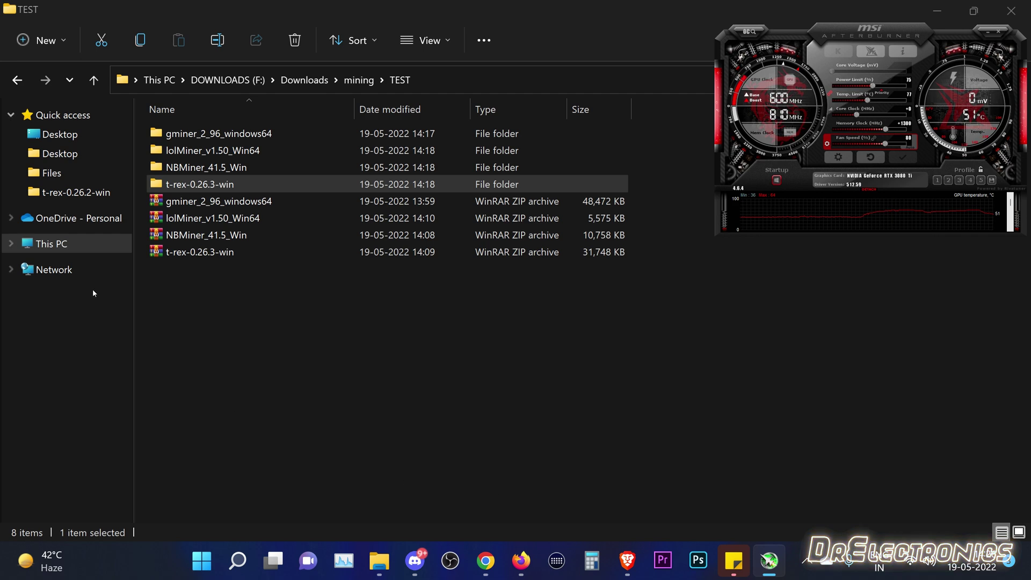
Open the t-rex-0.26.3-win folder and select the ETH-2miners batch file.
{"action": "double_click", "coordinate": [192, 184]}
{"action": "scroll", "coordinate": [318, 312], "scroll_direction": "down", "scroll_amount": 4}
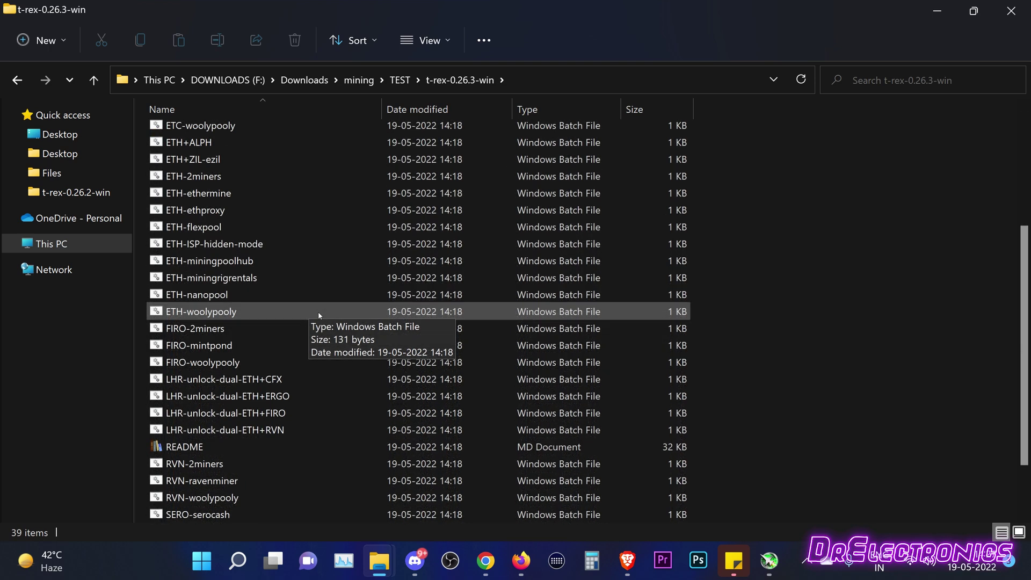
{"action": "left_click", "coordinate": [202, 177]}
{"action": "left_click", "coordinate": [231, 193]}
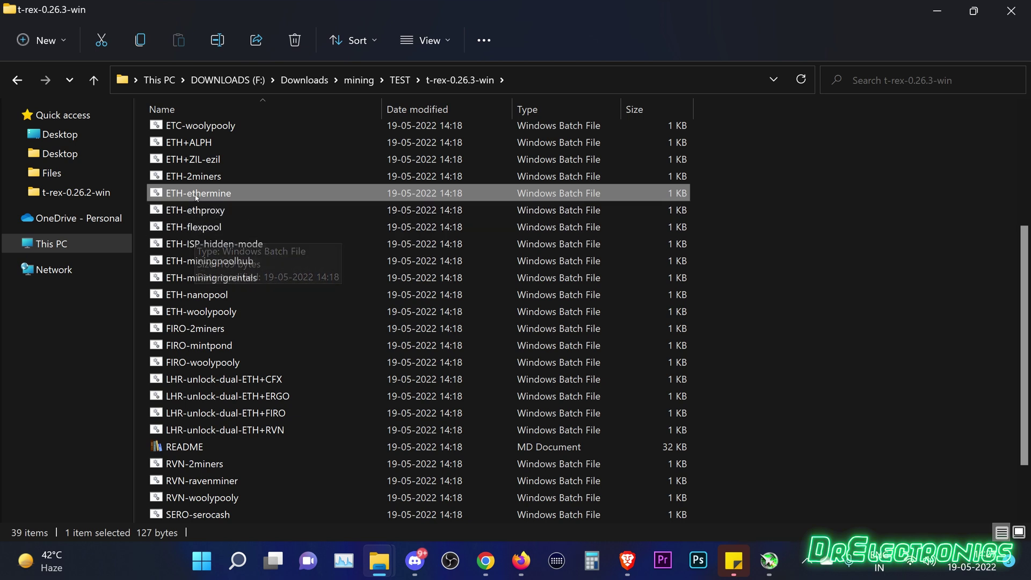
{"action": "left_click", "coordinate": [183, 178]}
Open ETH-2miners for editing in Notepad, letting it past SmartScreen.
{"action": "right_click", "coordinate": [192, 179]}
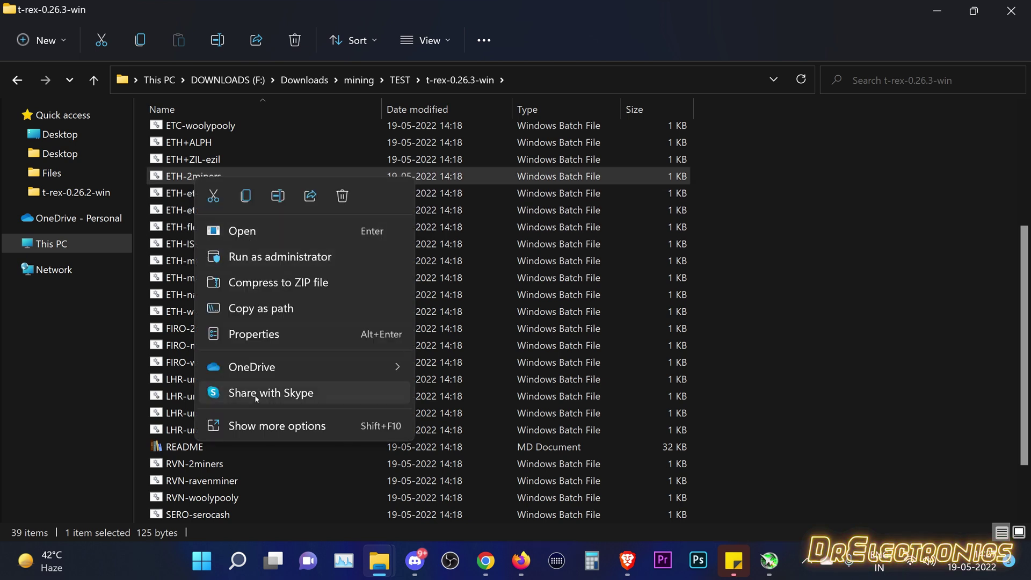
{"action": "left_click", "coordinate": [258, 427]}
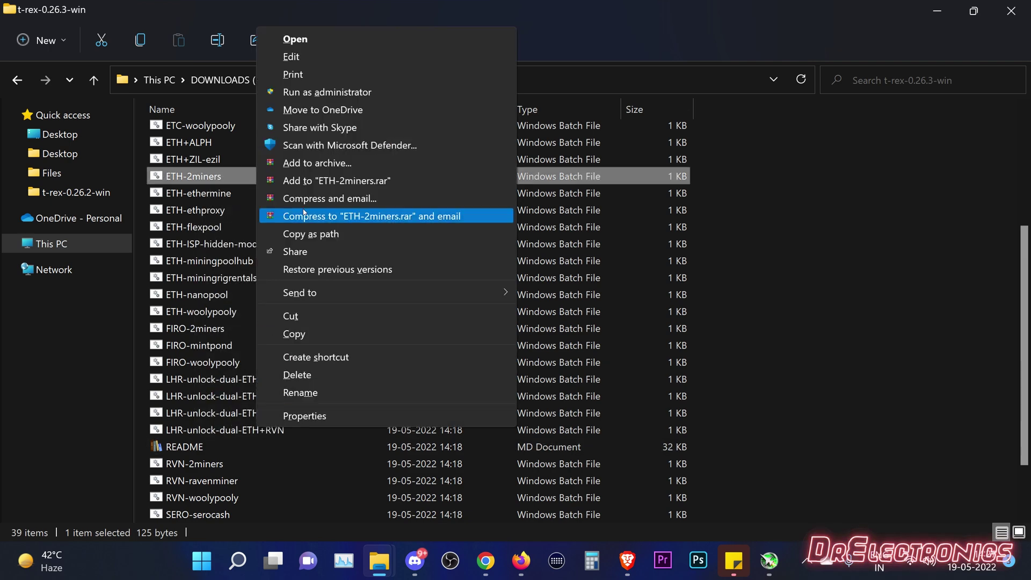
{"action": "left_click", "coordinate": [314, 62]}
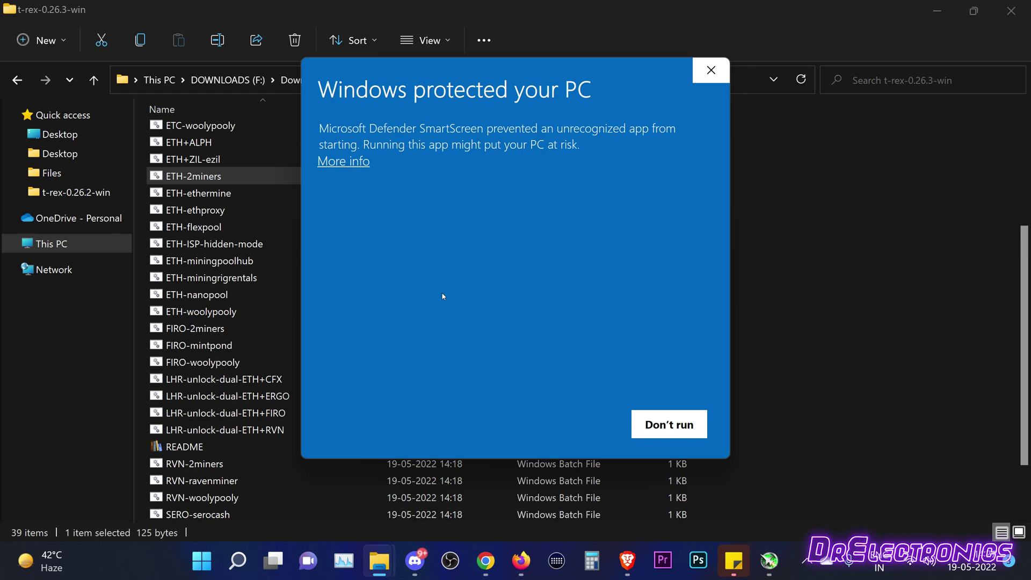
{"action": "left_click", "coordinate": [324, 163]}
{"action": "left_click", "coordinate": [537, 418]}
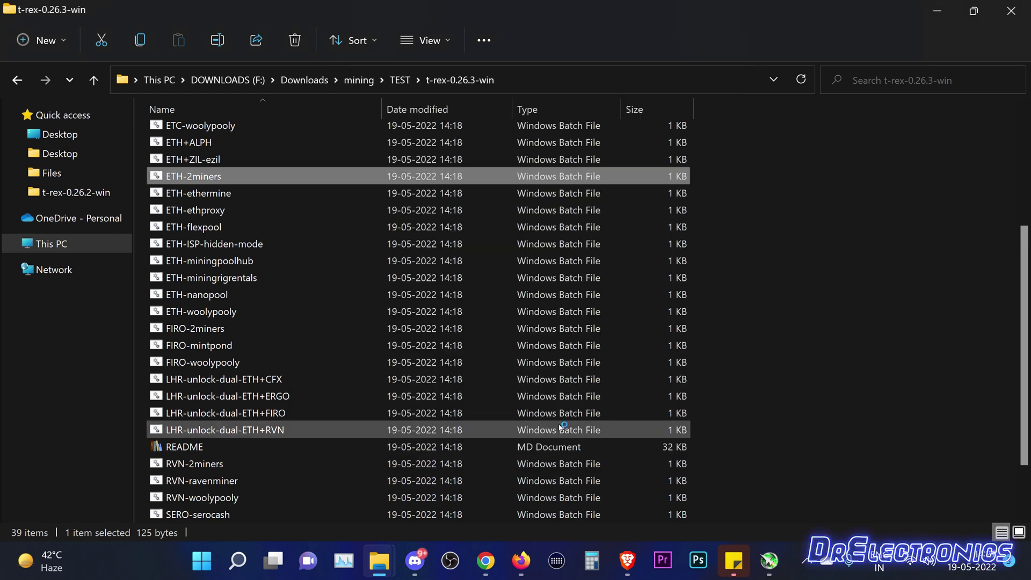
{"action": "left_click_drag", "start_coordinate": [468, 67], "coordinate": [385, 37]}
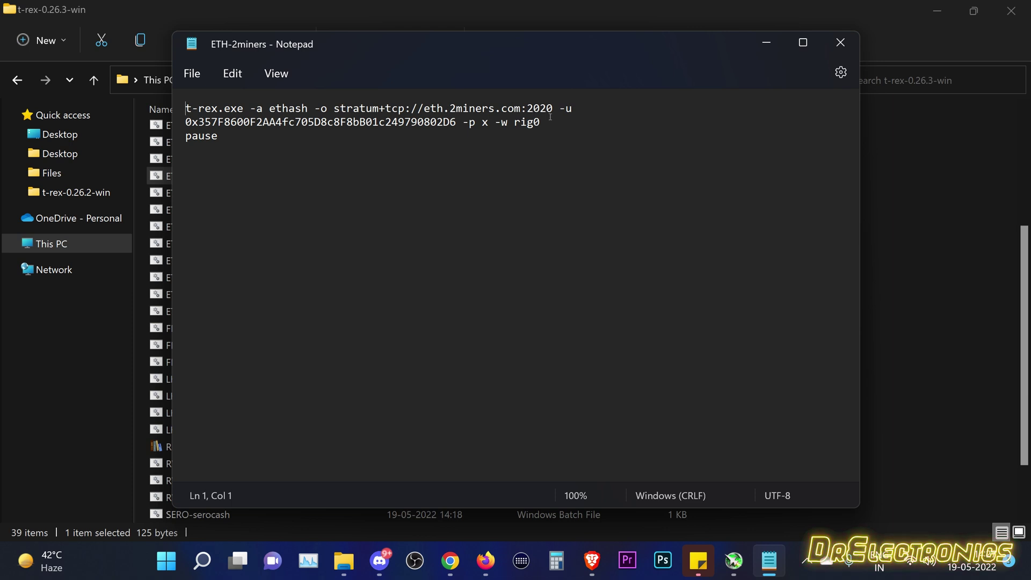
Replace eth.2miners.com:2020 in the script with asia-eth.2miners.com:2020 copied from the 2miners page.
{"action": "left_click", "coordinate": [450, 560]}
{"action": "right_click", "coordinate": [413, 275]}
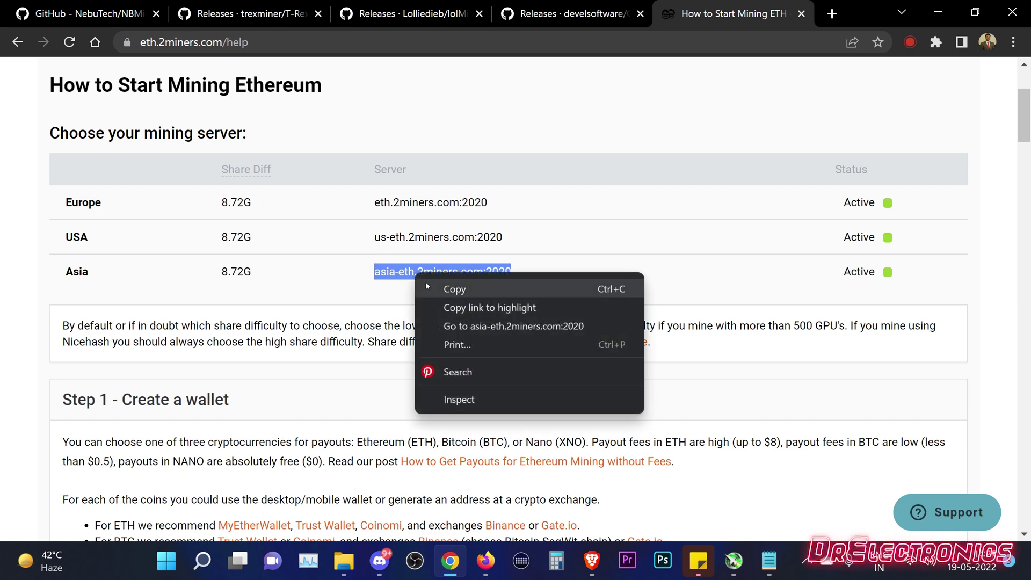
{"action": "left_click", "coordinate": [426, 286]}
{"action": "left_click", "coordinate": [769, 561]}
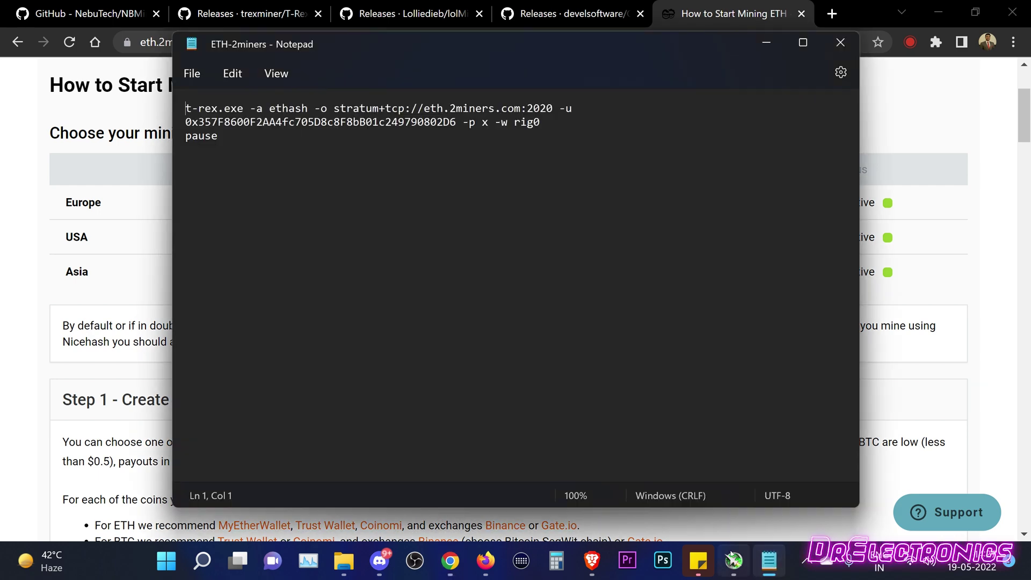
{"action": "left_click_drag", "start_coordinate": [425, 108], "coordinate": [554, 108]}
{"action": "right_click", "coordinate": [542, 109]}
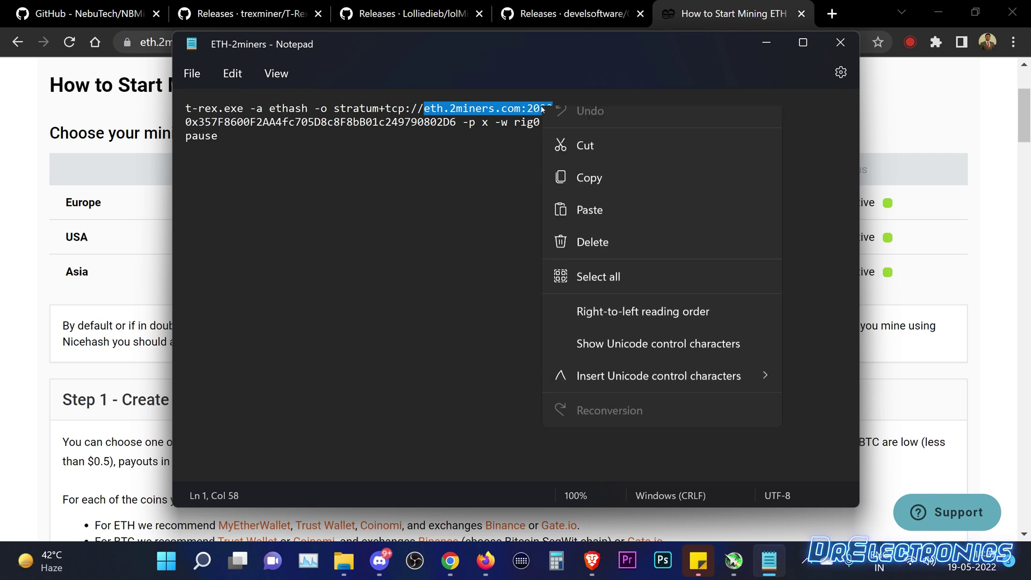
{"action": "left_click", "coordinate": [584, 226]}
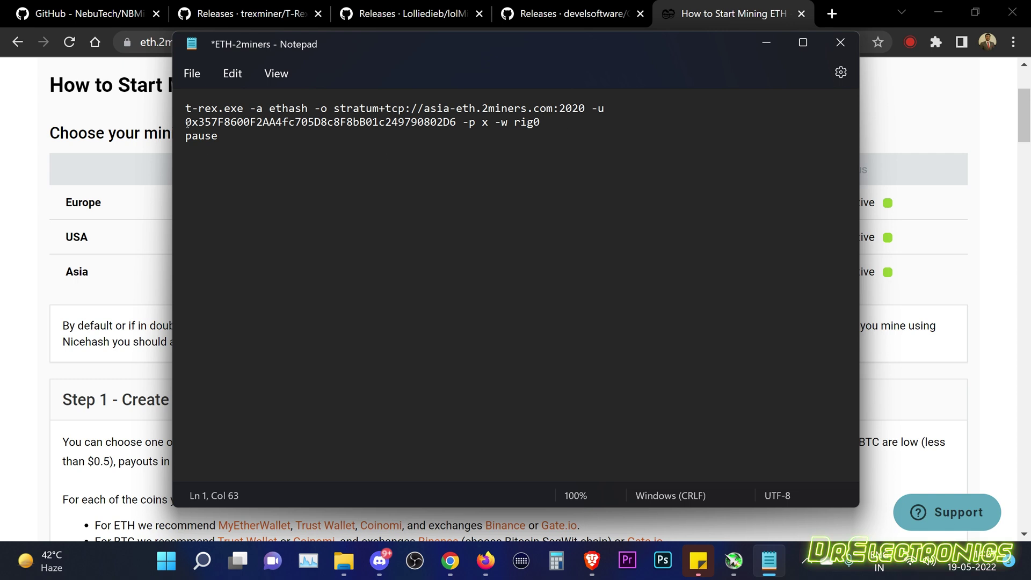
Rename the worker rig0 to Test_rig2 and save the ETH-2miners script.
{"action": "left_click_drag", "start_coordinate": [186, 122], "coordinate": [456, 124]}
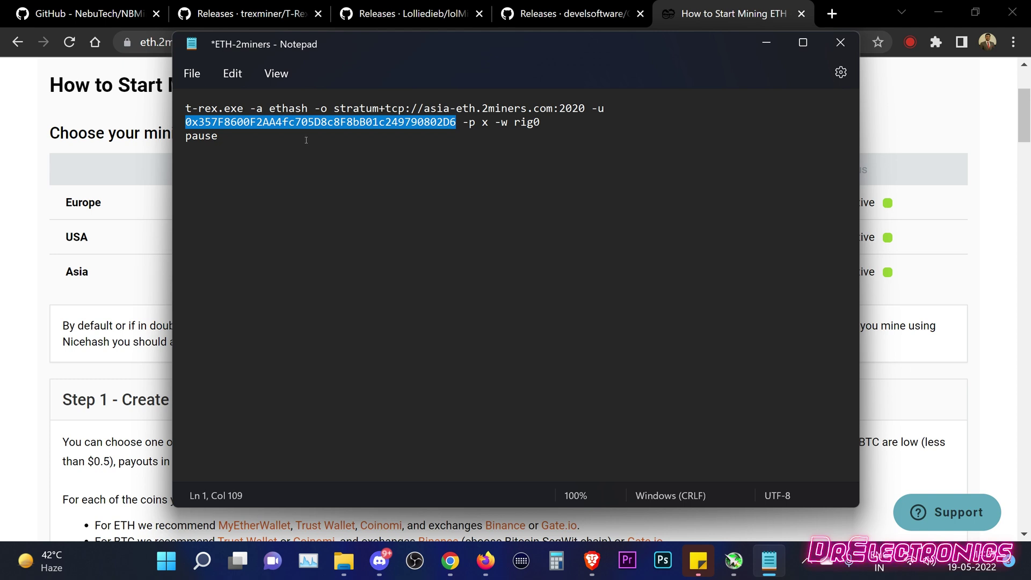
{"action": "left_click_drag", "start_coordinate": [515, 122], "coordinate": [540, 122]}
{"action": "type", "text": "Tes"}
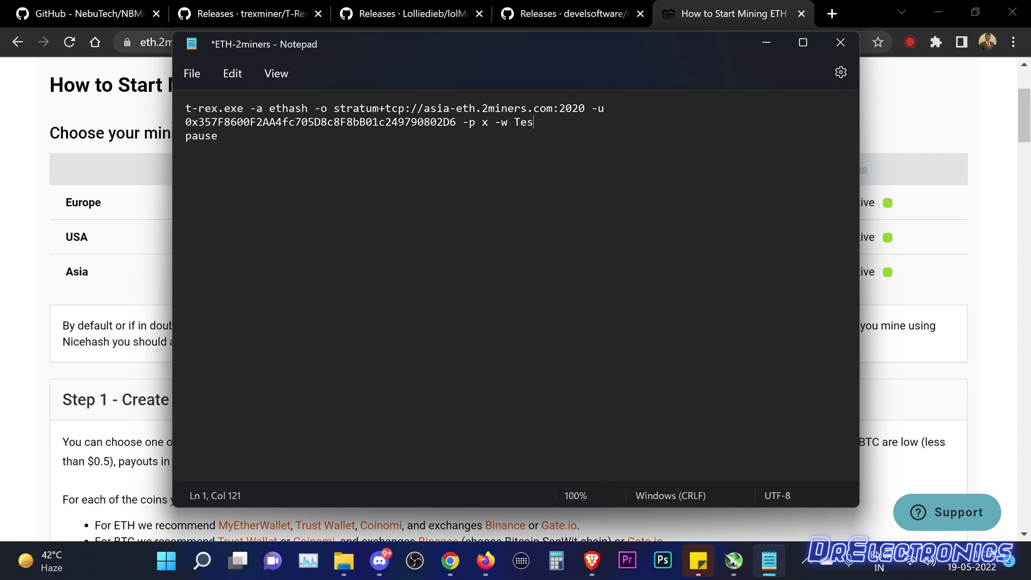
{"action": "type", "text": "t_rig2"}
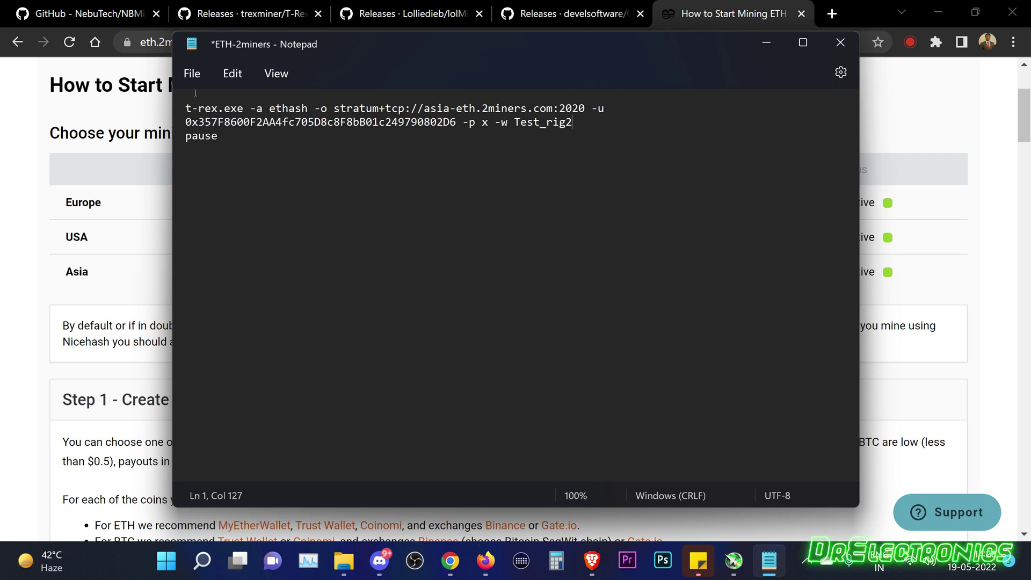
{"action": "left_click", "coordinate": [191, 74]}
{"action": "left_click", "coordinate": [200, 180]}
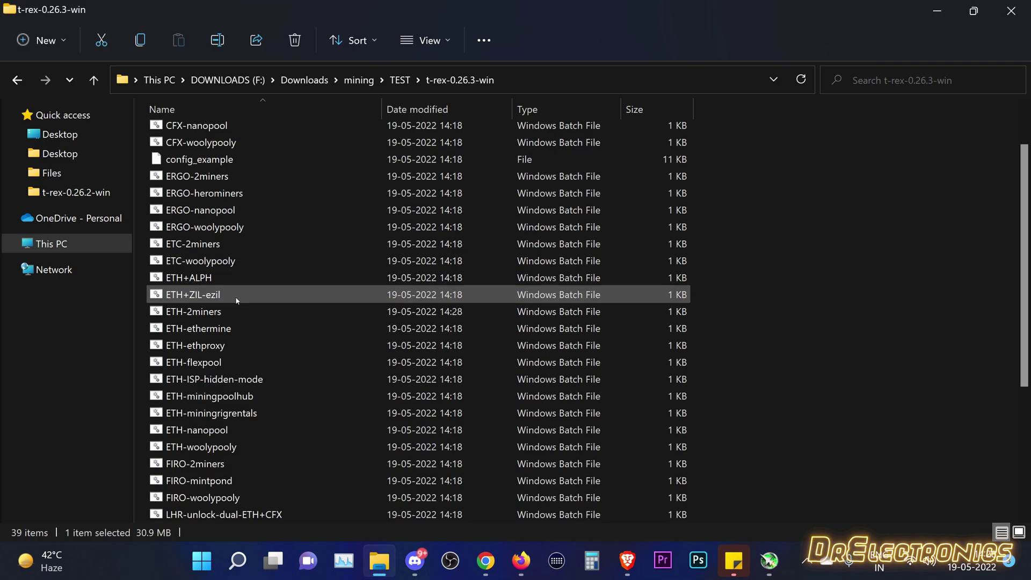
Test-run ETH-2miners, close the T-Rex console after its GPU-unlock failure, and select t-rex.exe.
{"action": "double_click", "coordinate": [195, 314]}
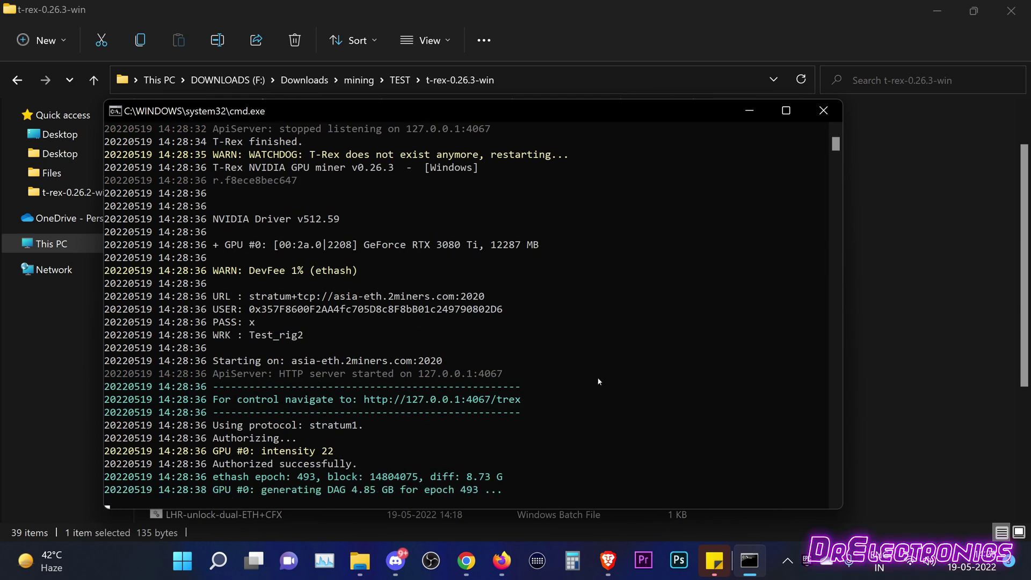
{"action": "left_click_drag", "start_coordinate": [444, 100], "coordinate": [409, 2]}
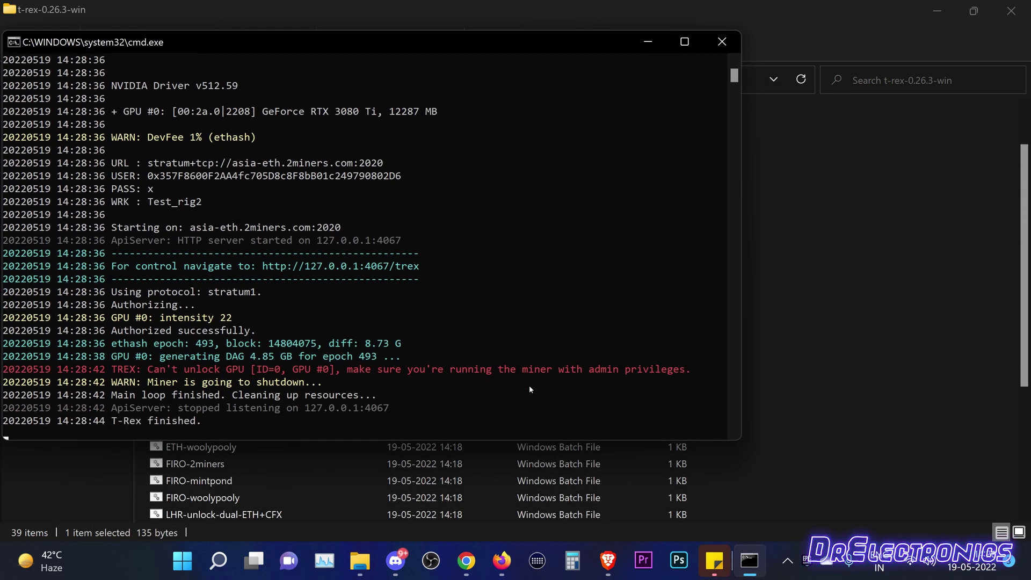
{"action": "left_click", "coordinate": [746, 11]}
{"action": "scroll", "coordinate": [231, 365], "scroll_direction": "down", "scroll_amount": 4}
{"action": "left_click", "coordinate": [232, 464]}
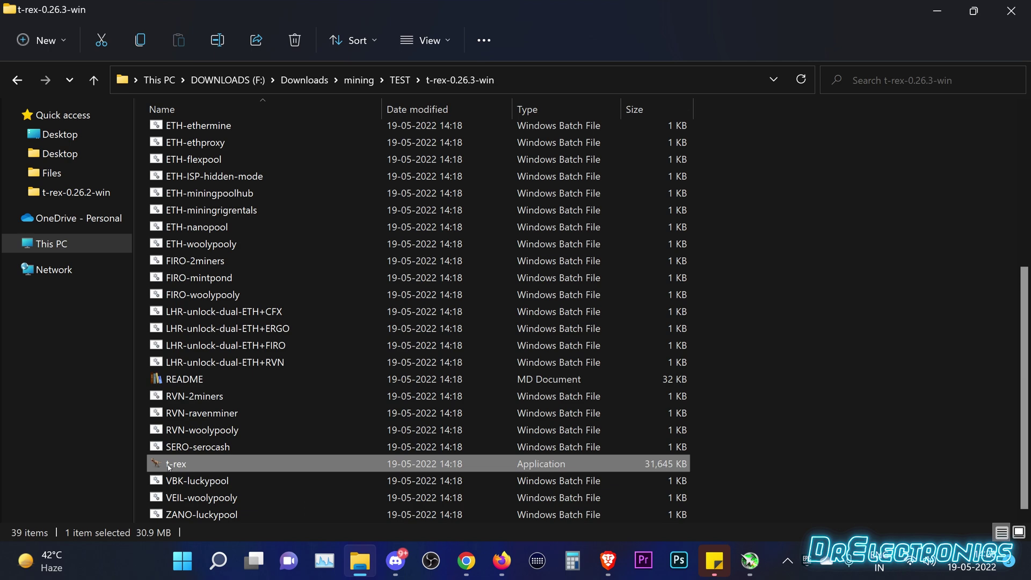
{"action": "scroll", "coordinate": [376, 466], "scroll_direction": "up", "scroll_amount": 5}
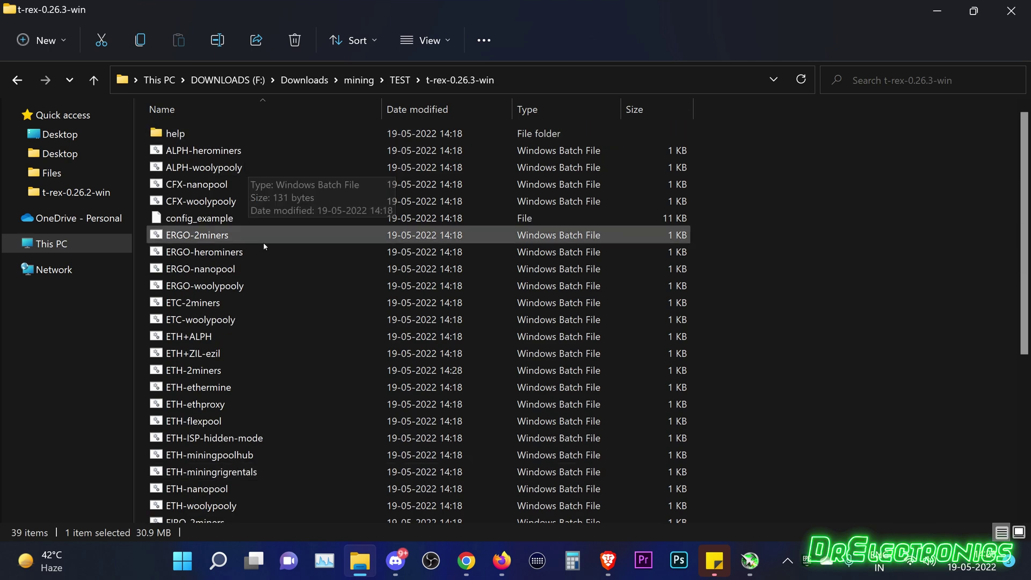
Enable 'Run this program as an administrator' in t-rex.exe's Compatibility properties and apply it.
{"action": "scroll", "coordinate": [263, 242], "scroll_direction": "down", "scroll_amount": 5}
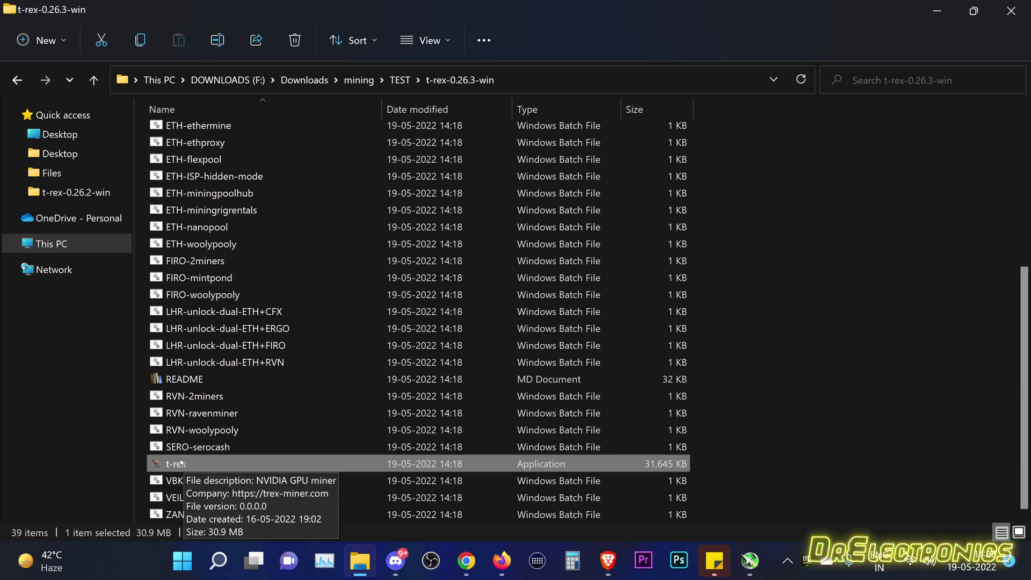
{"action": "right_click", "coordinate": [180, 463]}
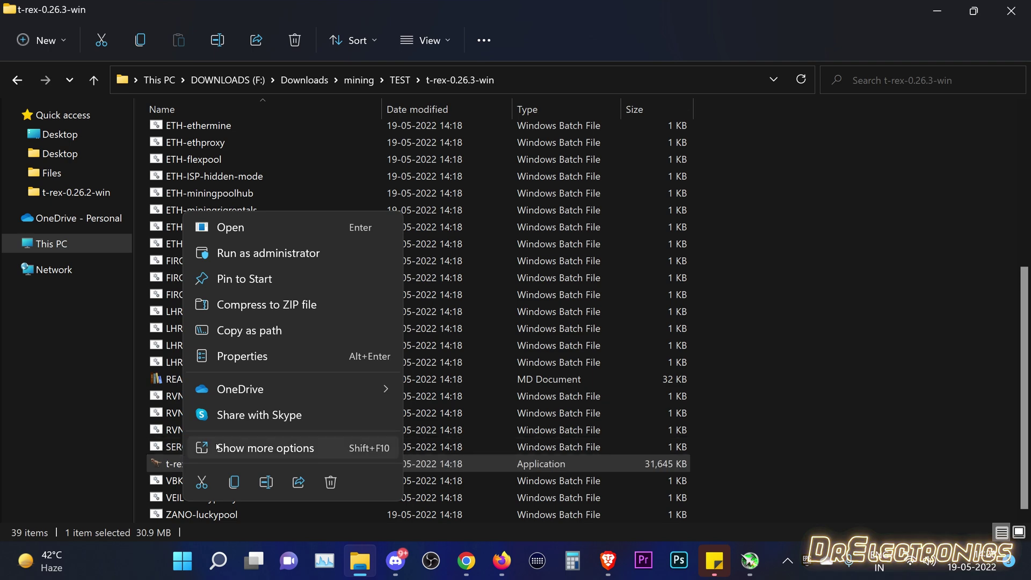
{"action": "left_click", "coordinate": [222, 361]}
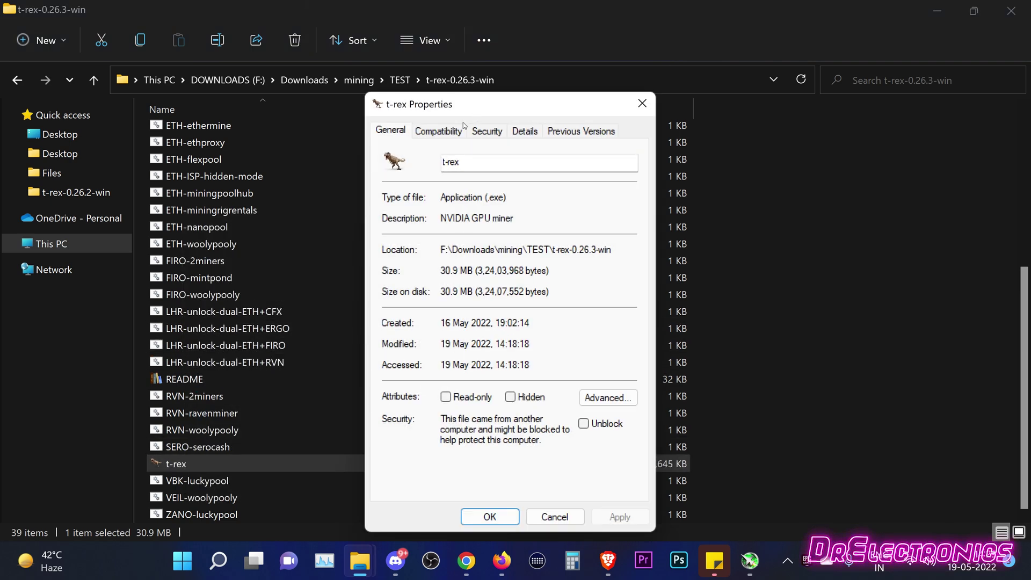
{"action": "left_click", "coordinate": [435, 133]}
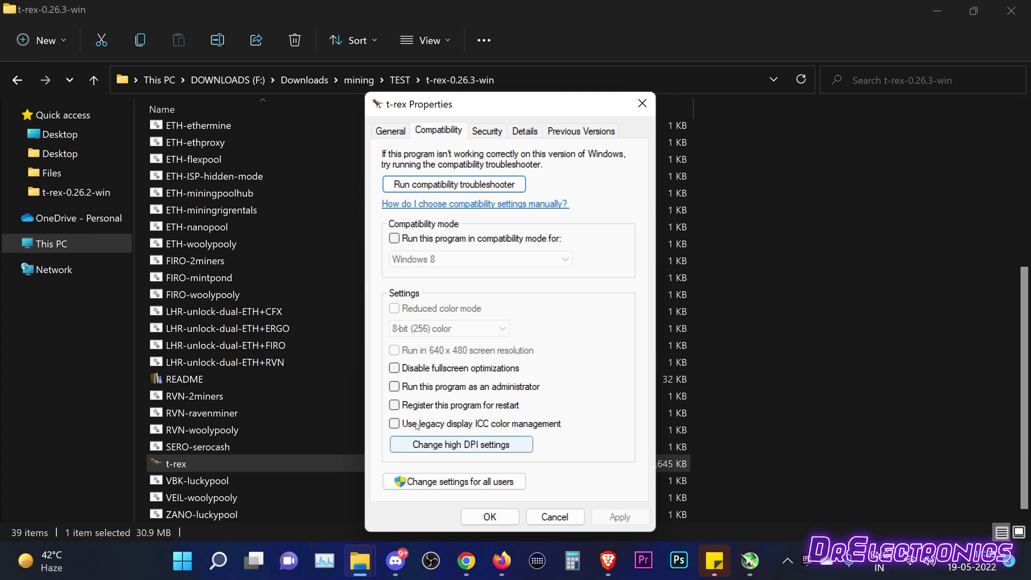
{"action": "left_click", "coordinate": [394, 387]}
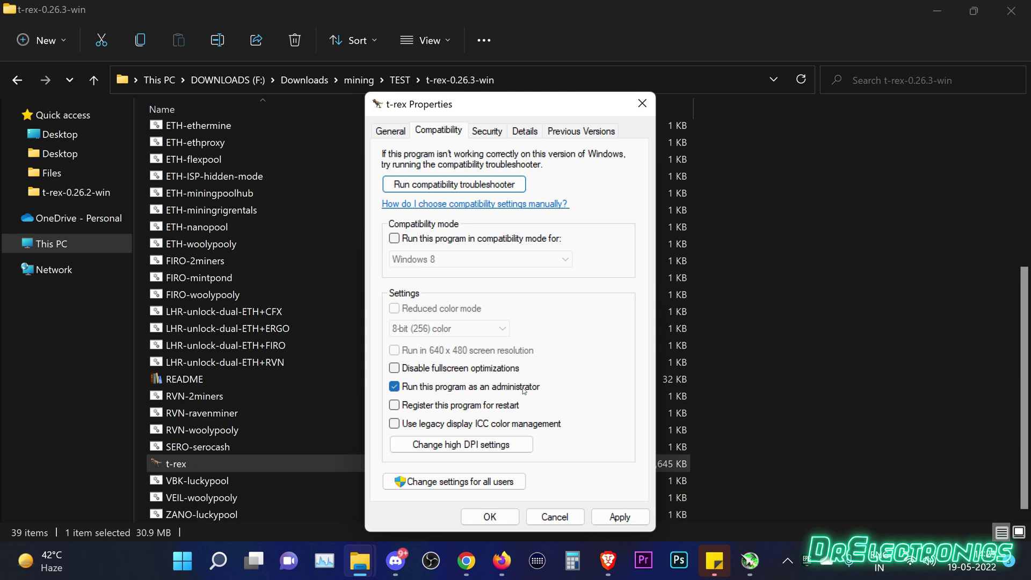
{"action": "left_click", "coordinate": [620, 516]}
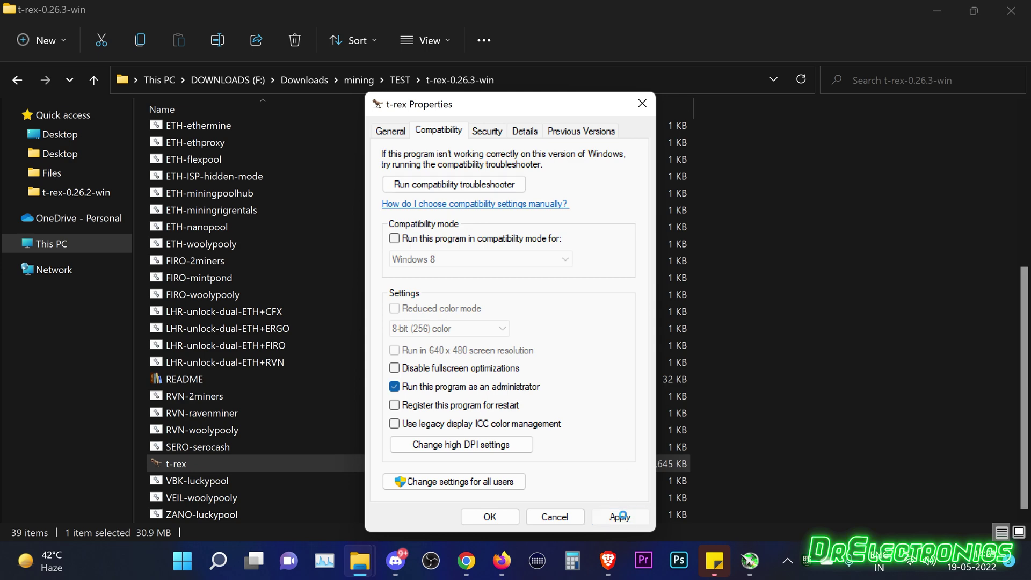
{"action": "left_click", "coordinate": [490, 516]}
{"action": "scroll", "coordinate": [445, 513], "scroll_direction": "up", "scroll_amount": 5}
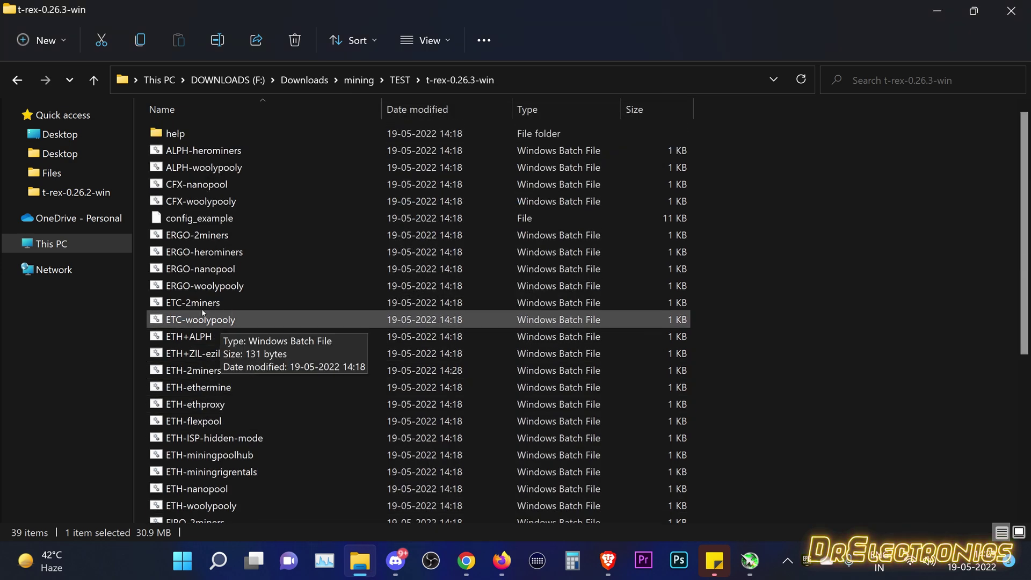
{"action": "scroll", "coordinate": [195, 333], "scroll_direction": "down", "scroll_amount": 2}
Launch ETH-2miners, letting t-rex.exe past SmartScreen and UAC, so it mines at about 101 MH/s.
{"action": "left_click", "coordinate": [194, 277]}
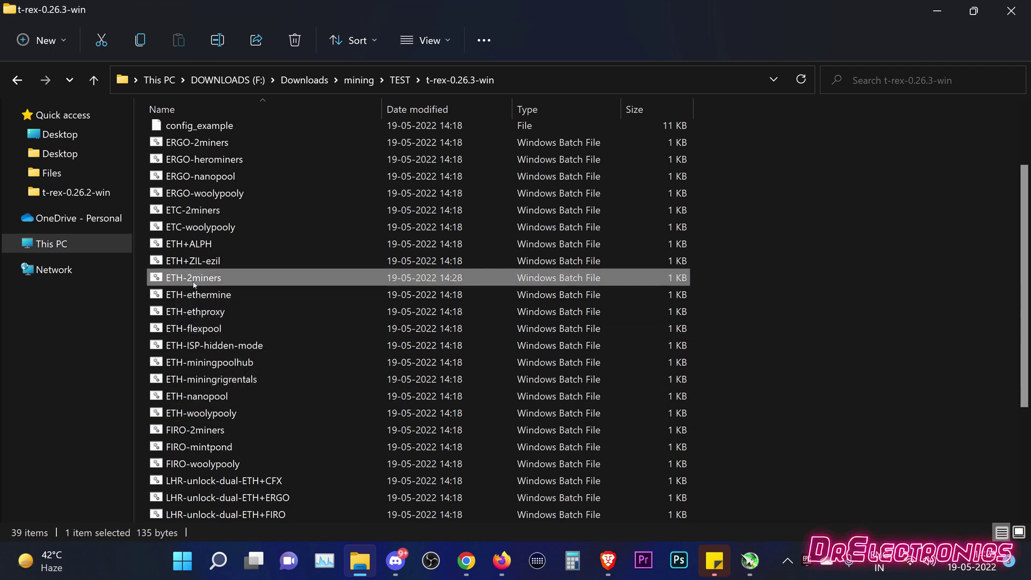
{"action": "double_click", "coordinate": [196, 279]}
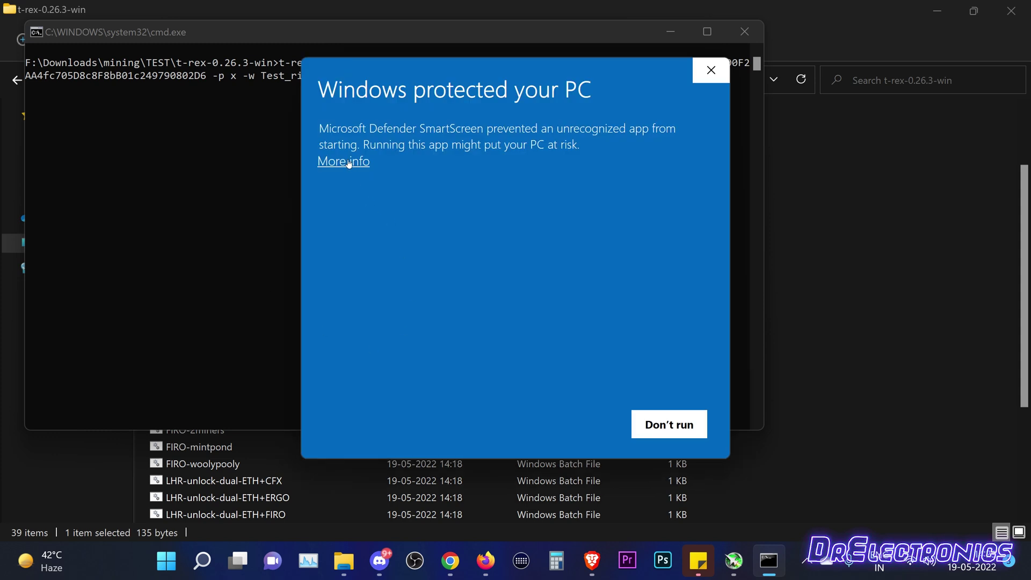
{"action": "left_click", "coordinate": [349, 162]}
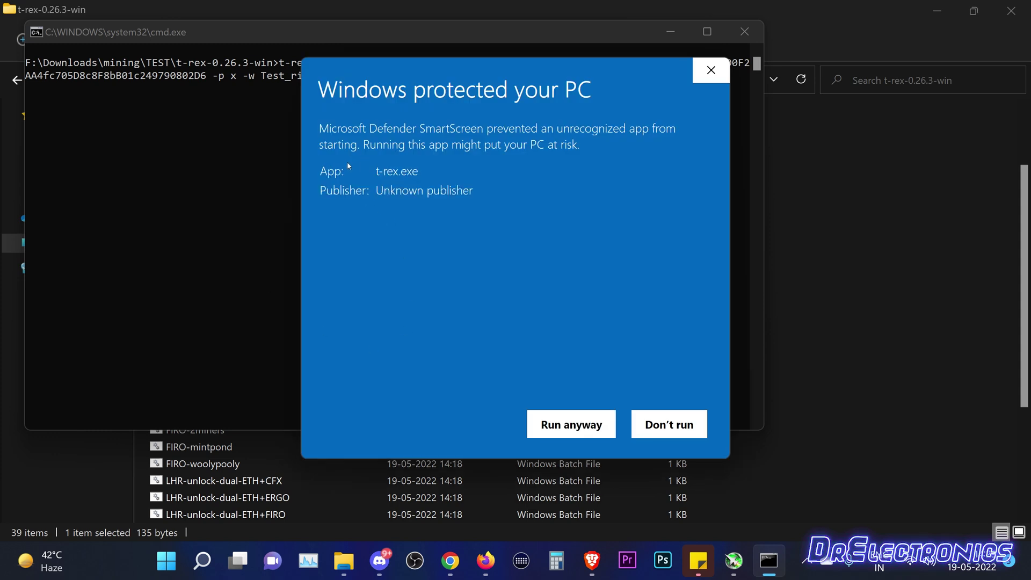
{"action": "left_click", "coordinate": [558, 427]}
{"action": "left_click", "coordinate": [459, 413]}
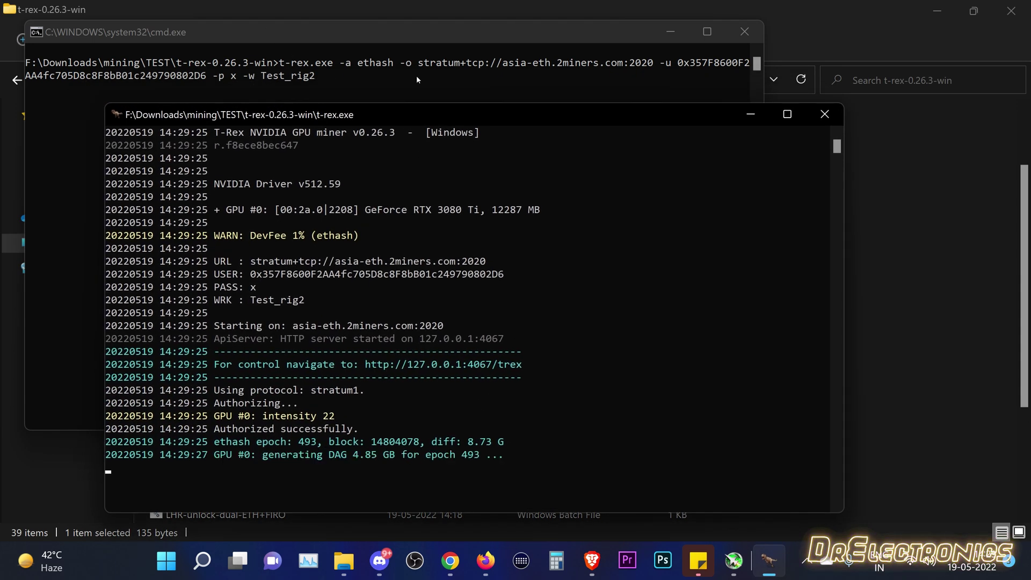
{"action": "left_click_drag", "start_coordinate": [655, 112], "coordinate": [552, 28]}
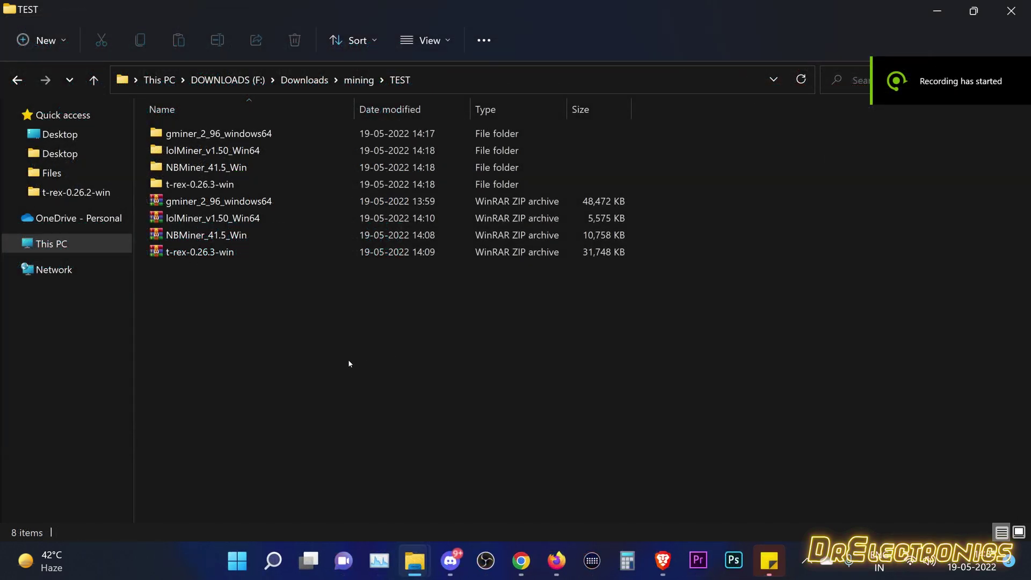
Extract the lolMiner_v1.50_Win64 ZIP over the existing folder, replacing its files.
{"action": "left_click", "coordinate": [213, 218]}
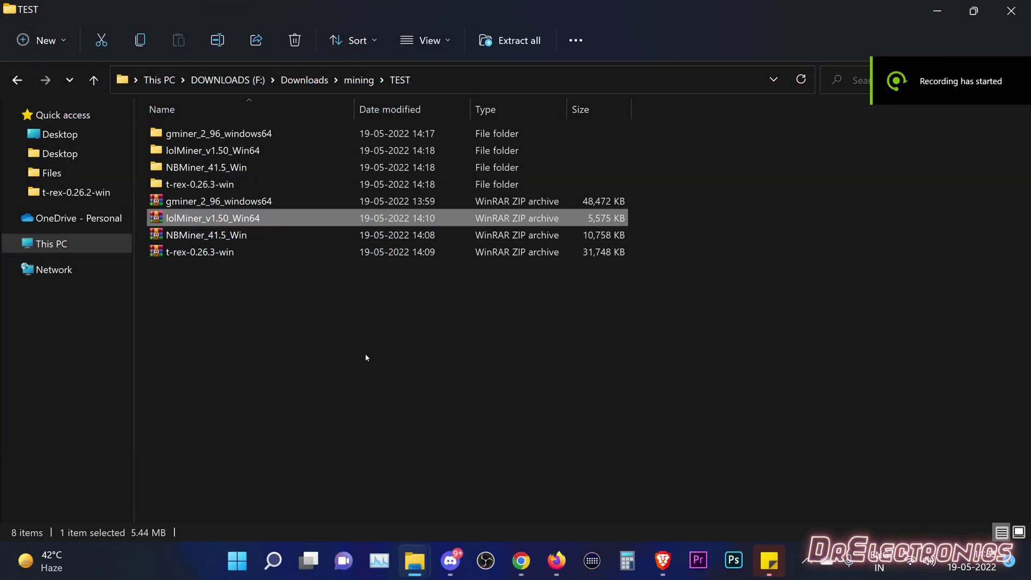
{"action": "right_click", "coordinate": [237, 222]}
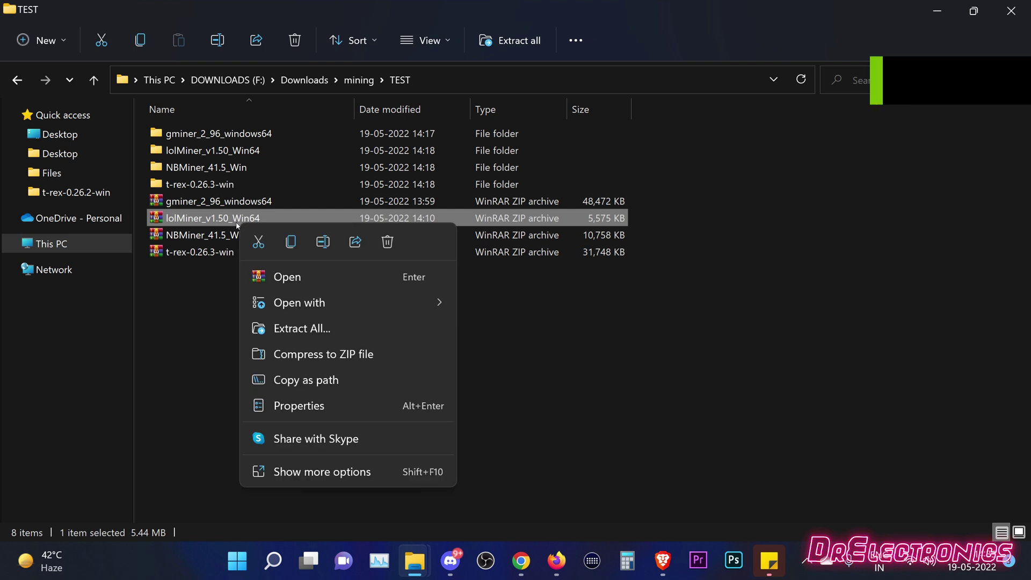
{"action": "left_click", "coordinate": [301, 328]}
{"action": "key", "text": "Return"}
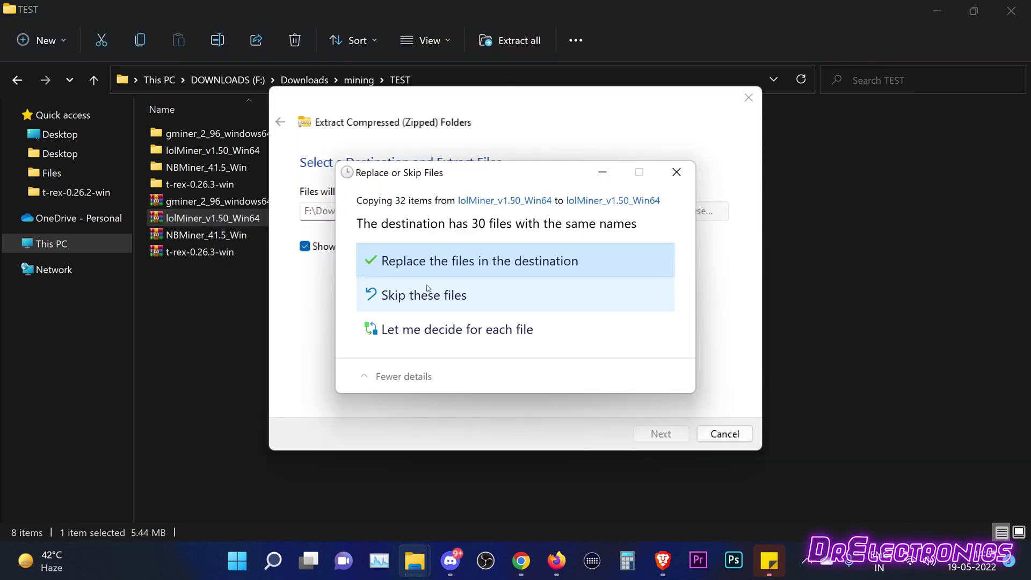
{"action": "left_click", "coordinate": [428, 291]}
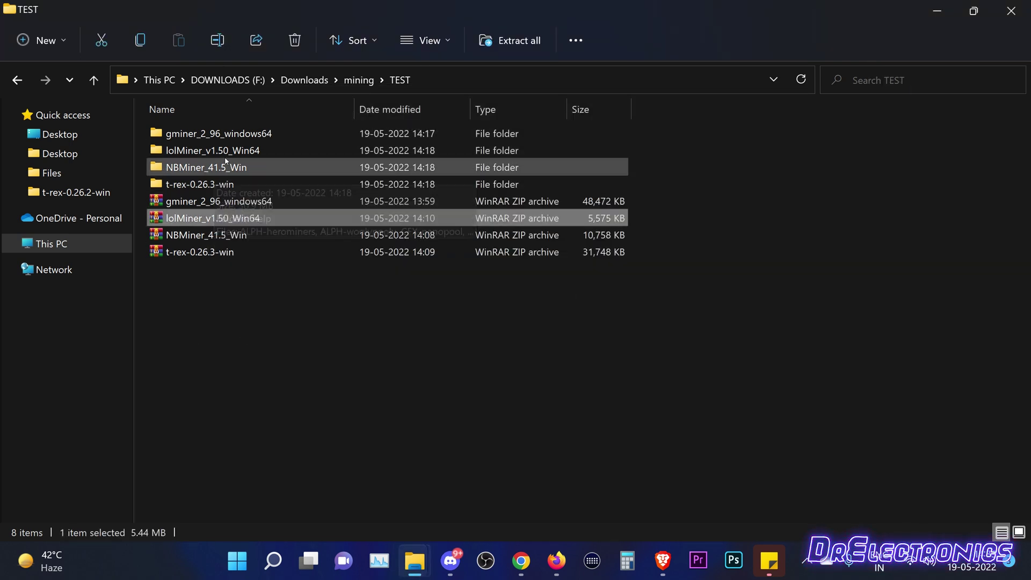
Open mine_eth_lhr_admin from the lolMiner_v1.50_Win64\1.50 folder for editing.
{"action": "double_click", "coordinate": [212, 150]}
{"action": "double_click", "coordinate": [208, 138]}
{"action": "scroll", "coordinate": [228, 254], "scroll_direction": "down", "scroll_amount": 2}
{"action": "left_click", "coordinate": [186, 379]}
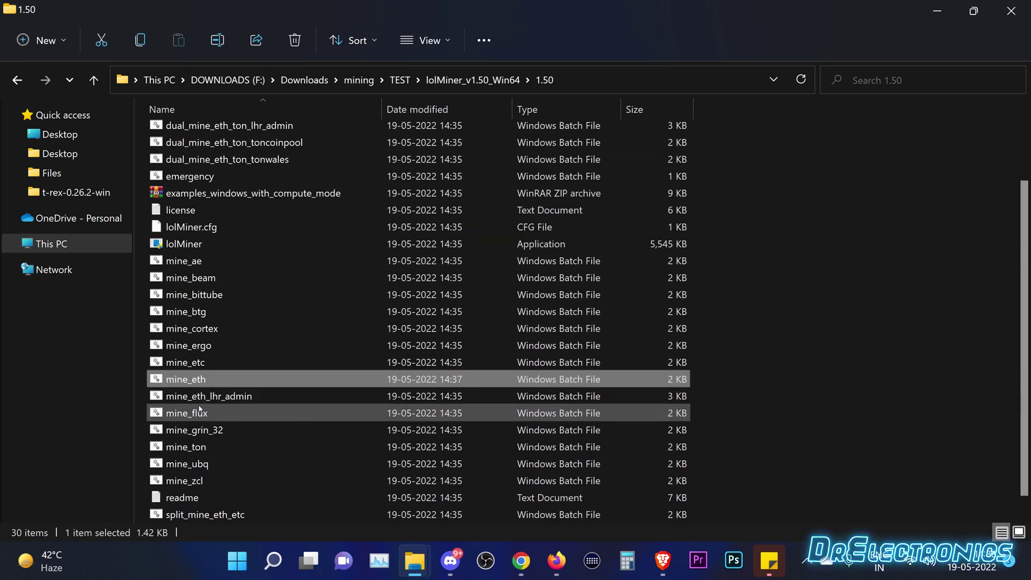
{"action": "left_click", "coordinate": [200, 396]}
{"action": "right_click", "coordinate": [200, 396]}
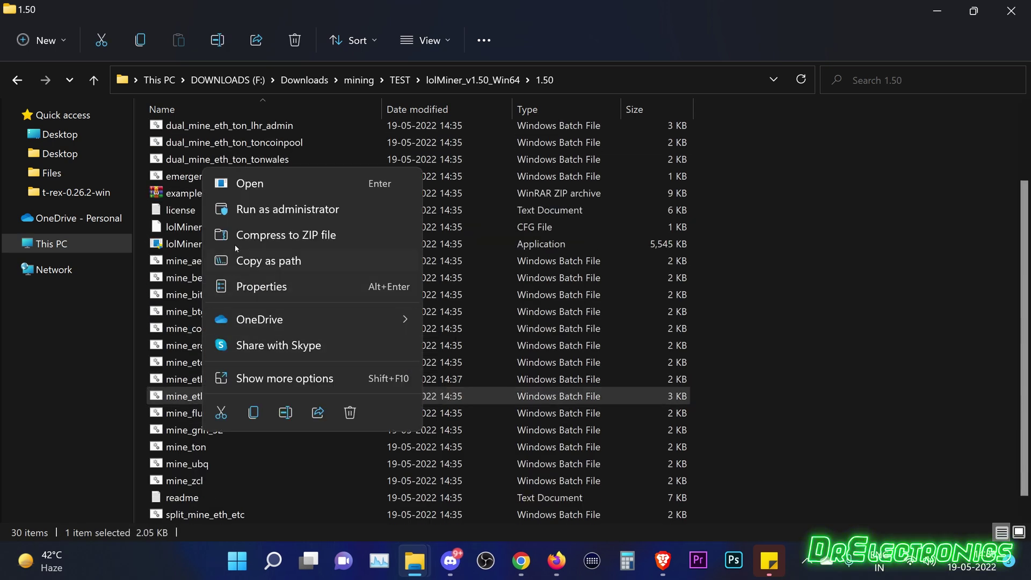
{"action": "left_click", "coordinate": [265, 379]}
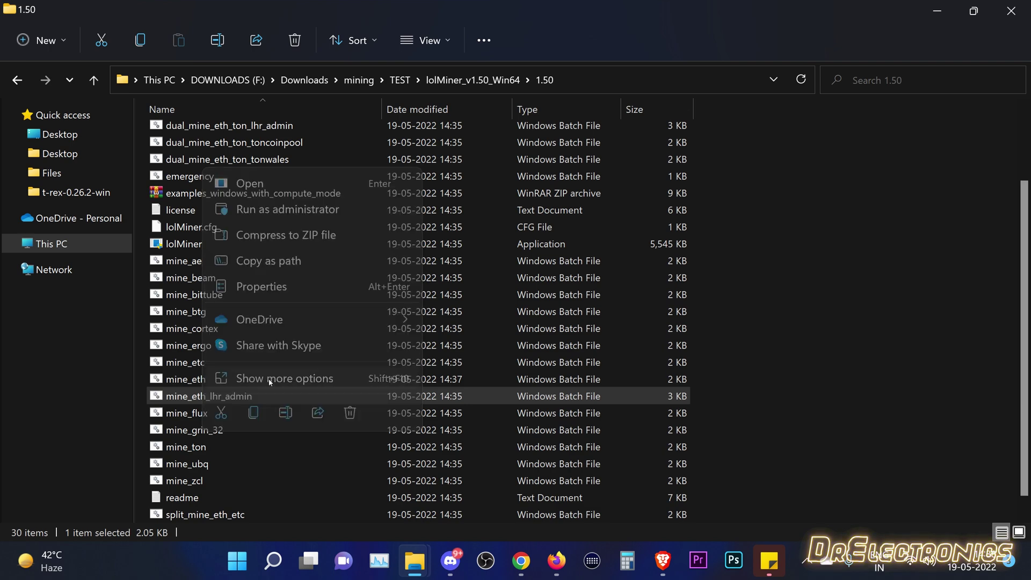
{"action": "left_click", "coordinate": [290, 172]}
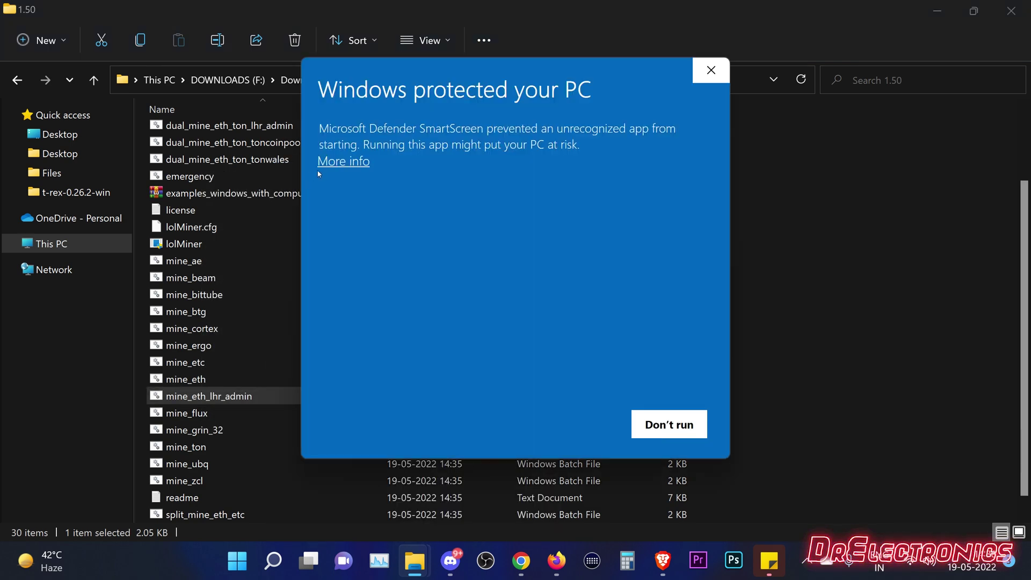
Set the POOL value to asia-eth.2miners.com:2020, copied from the 2Miners help page.
{"action": "left_click", "coordinate": [571, 424]}
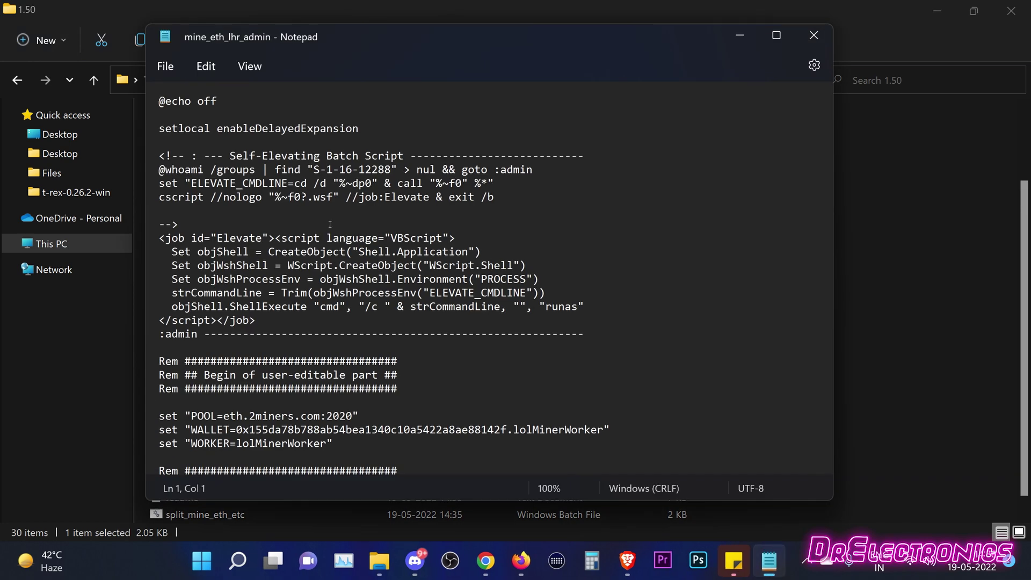
{"action": "scroll", "coordinate": [278, 227], "scroll_direction": "down", "scroll_amount": 4}
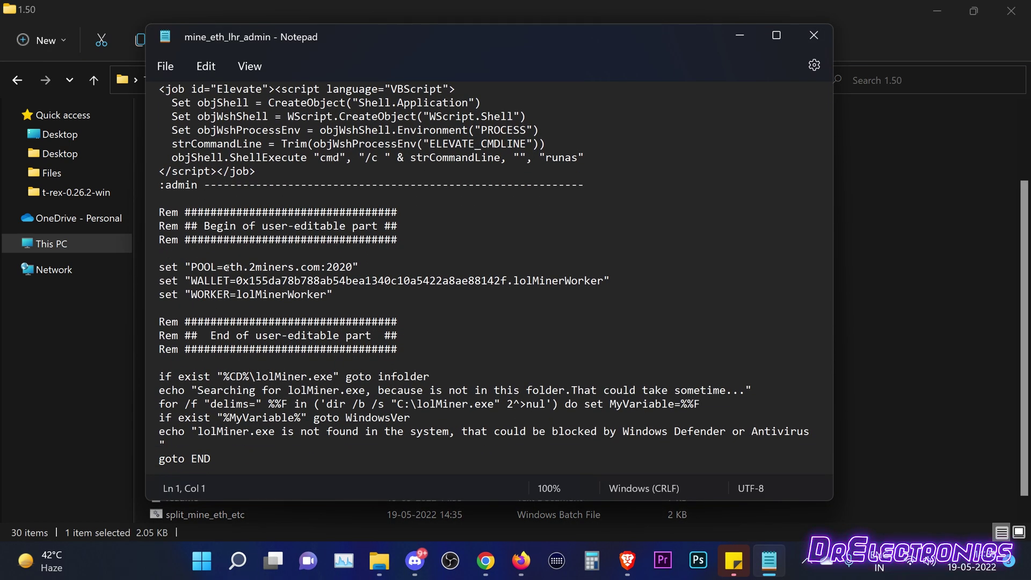
{"action": "left_click_drag", "start_coordinate": [232, 267], "coordinate": [352, 274]}
{"action": "key", "text": "BackSpace"}
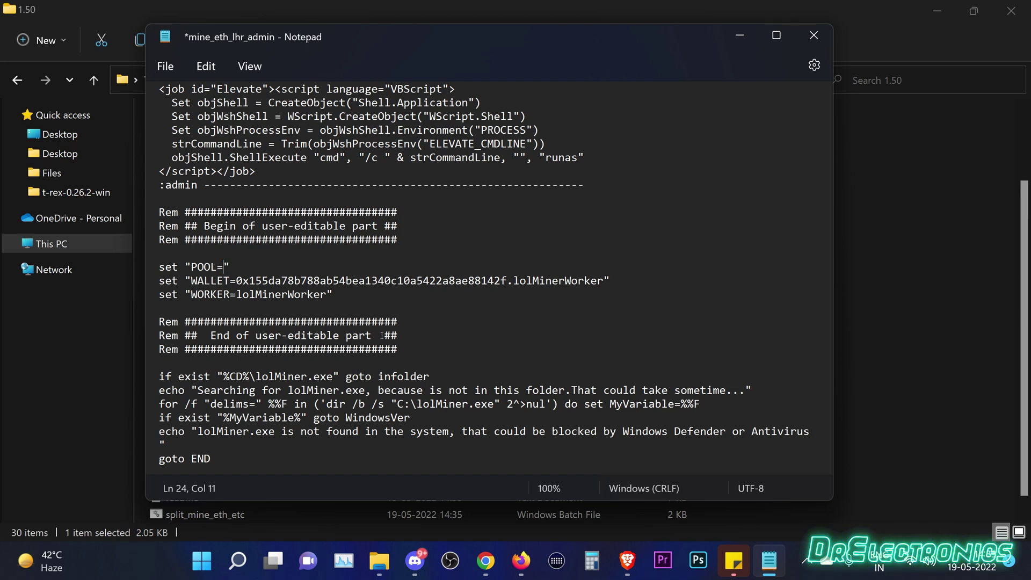
{"action": "left_click", "coordinate": [485, 561]}
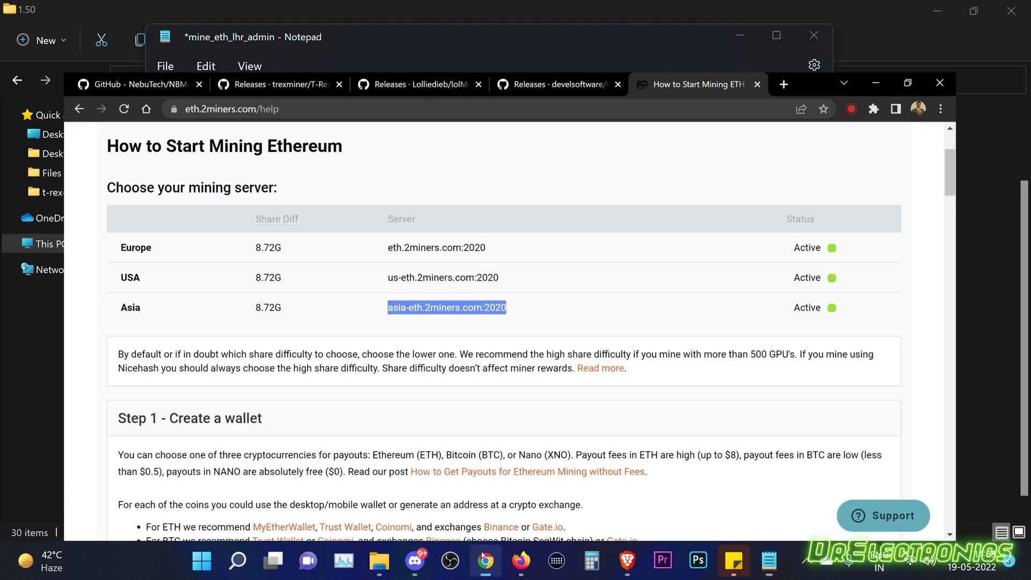
{"action": "right_click", "coordinate": [417, 270]}
{"action": "left_click", "coordinate": [450, 288]}
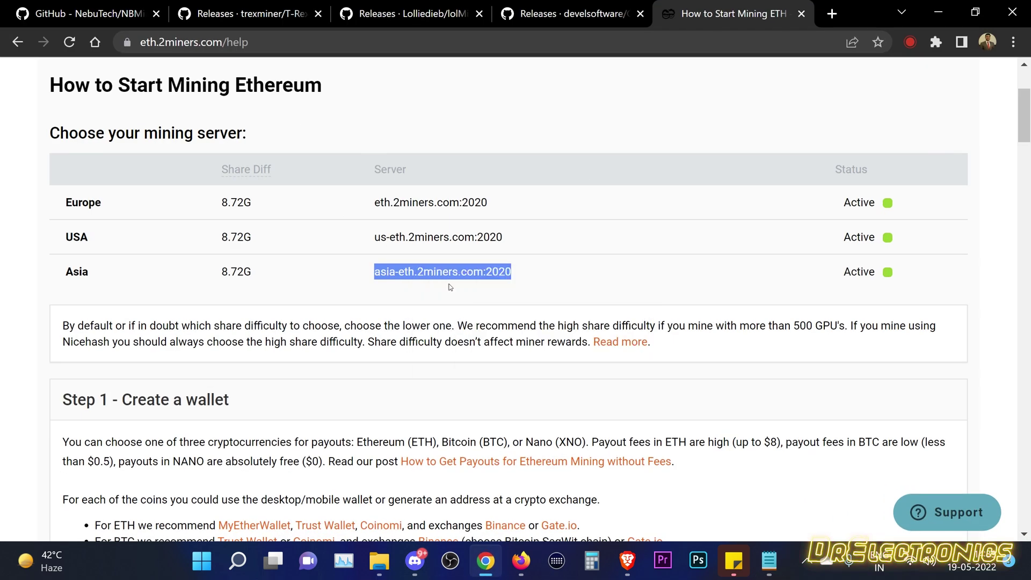
{"action": "left_click", "coordinate": [933, 8]}
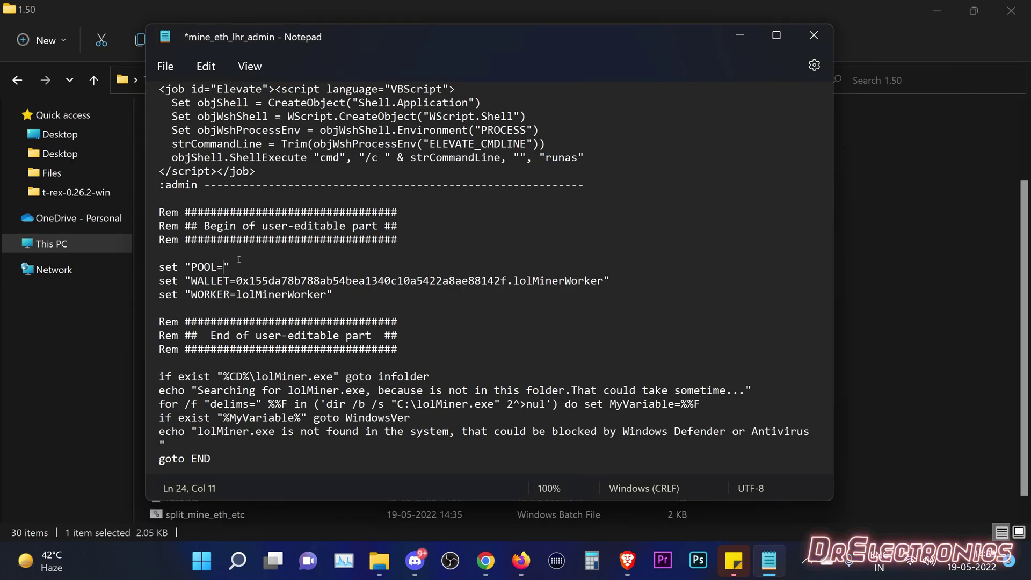
{"action": "type", "text": "asia-eth.2miners.com:2020"}
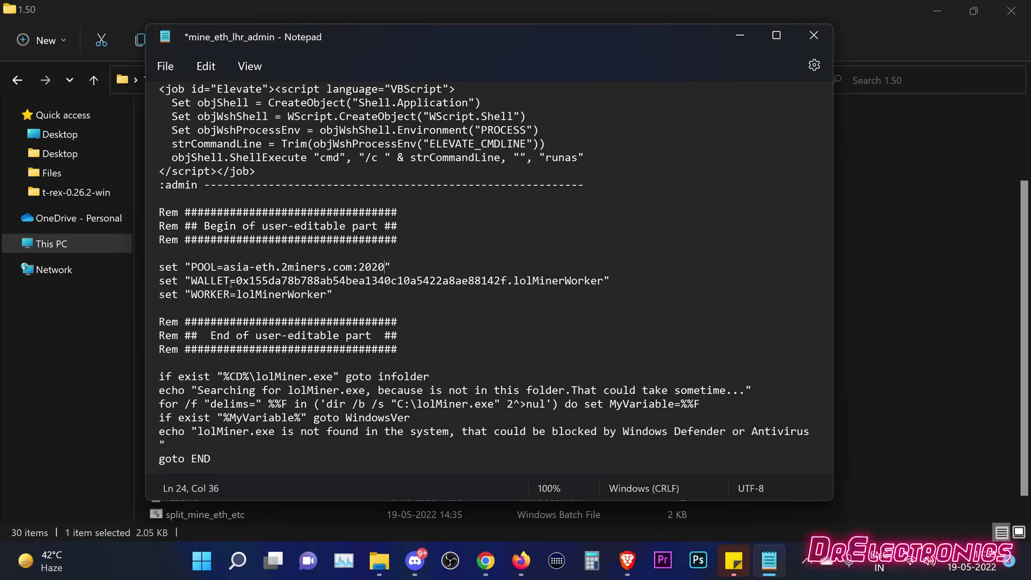
Set the worker name to Test_rig3 on the WALLET and WORKER lines and save.
{"action": "left_click_drag", "start_coordinate": [508, 280], "coordinate": [216, 269]}
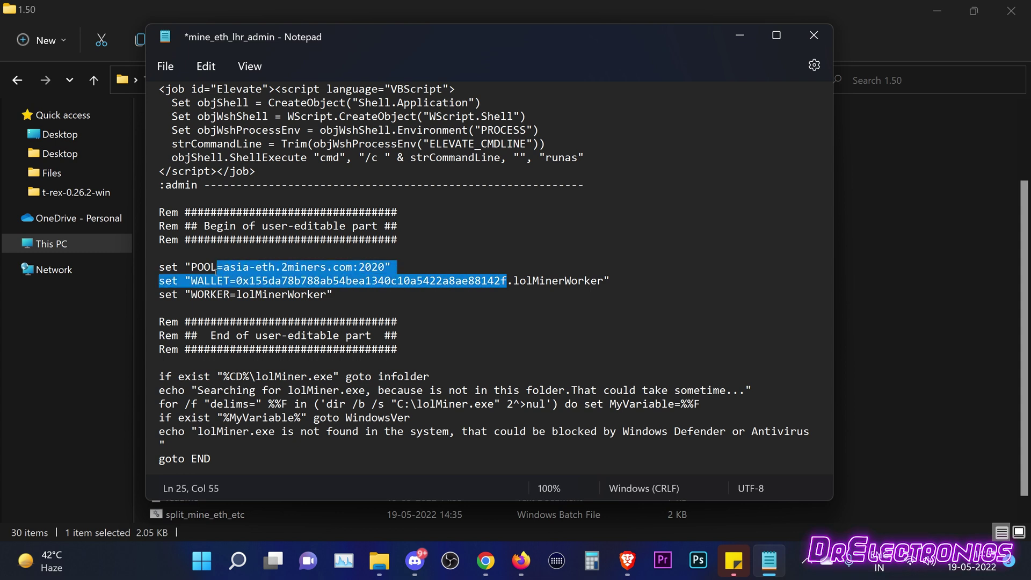
{"action": "left_click_drag", "start_coordinate": [512, 280], "coordinate": [584, 281]}
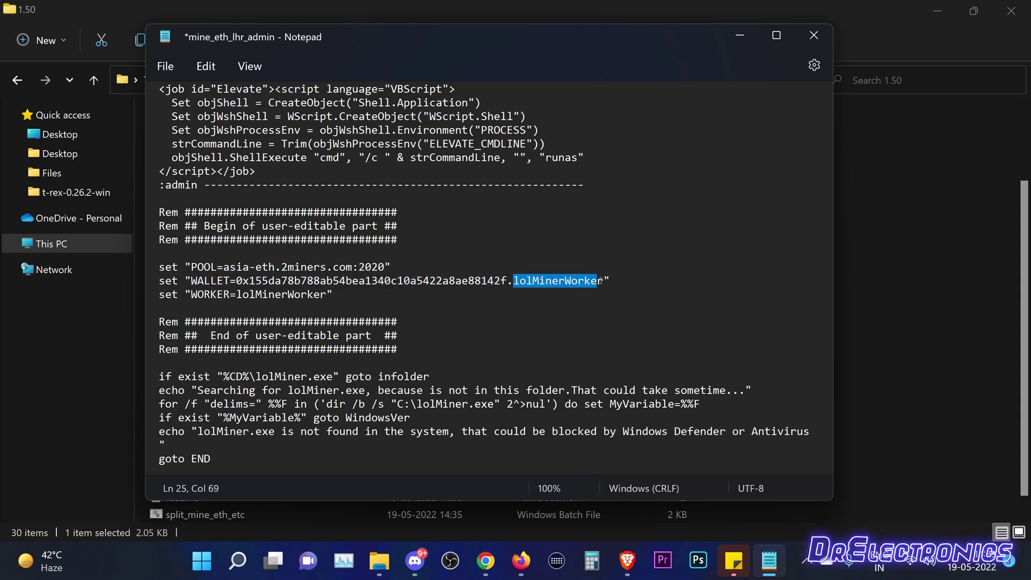
{"action": "type", "text": "Test_rig3"}
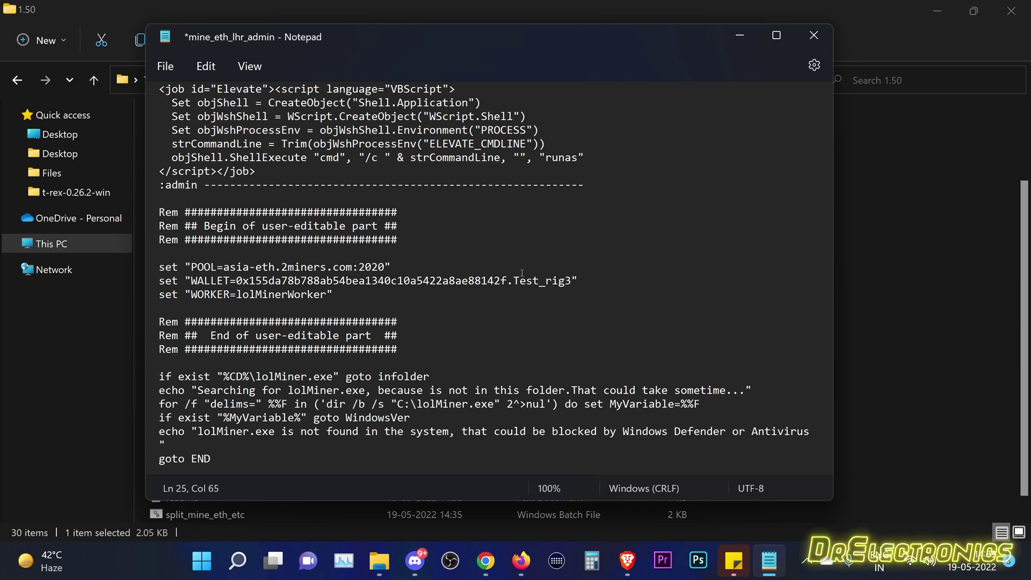
{"action": "left_click_drag", "start_coordinate": [528, 281], "coordinate": [571, 281]}
{"action": "key", "text": "ctrl+c"}
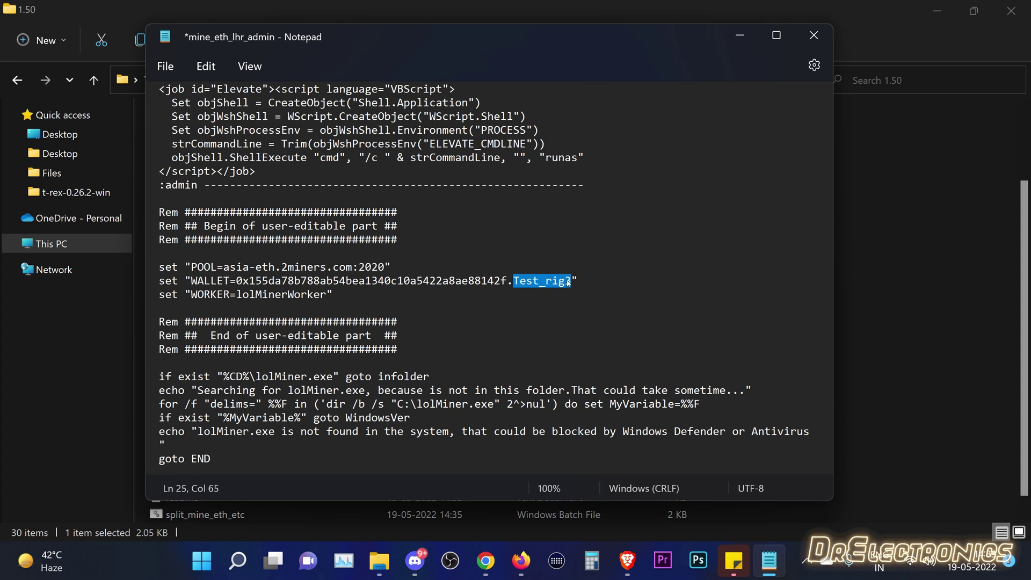
{"action": "left_click_drag", "start_coordinate": [236, 295], "coordinate": [318, 294]}
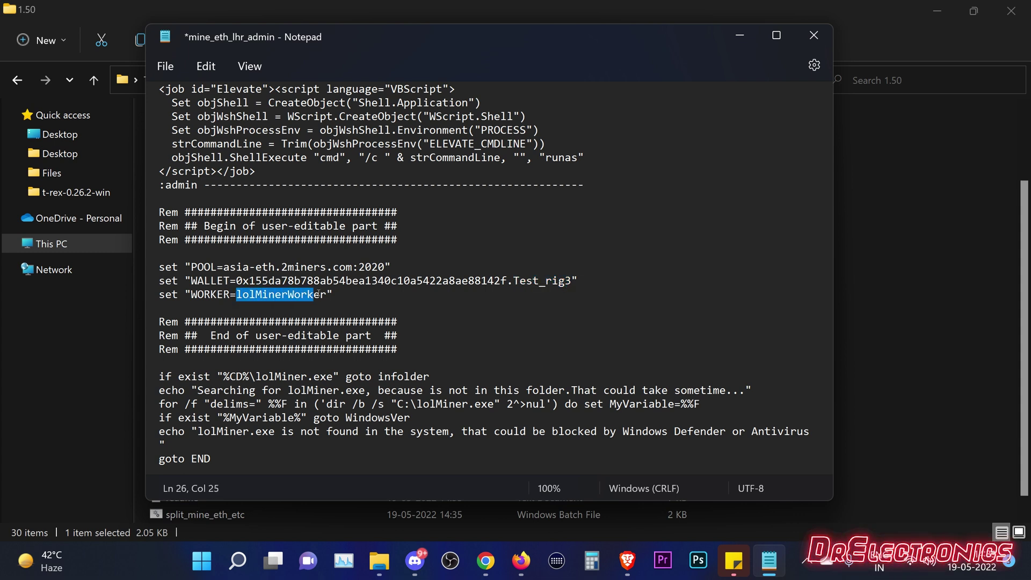
{"action": "key", "text": "ctrl+v"}
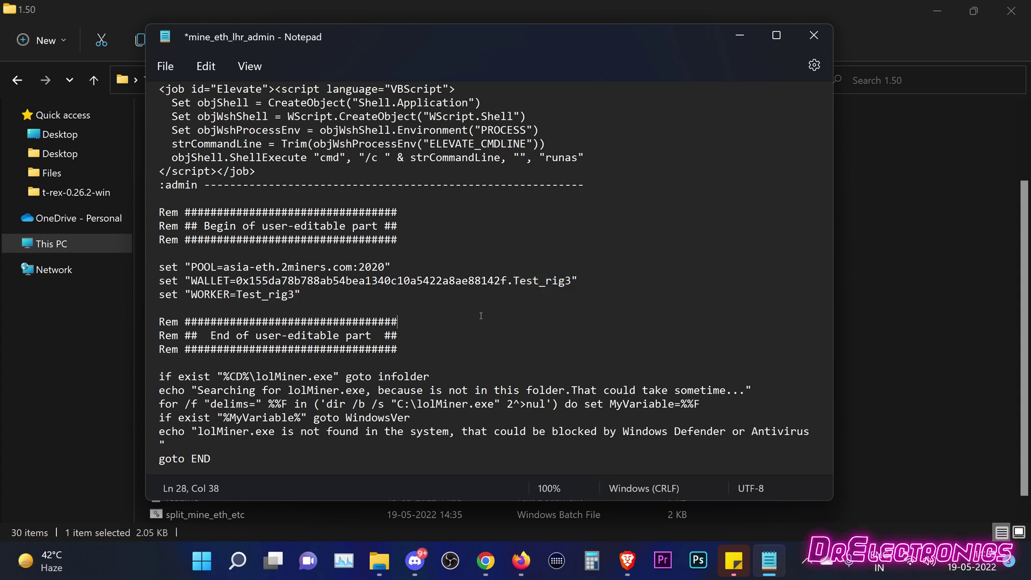
{"action": "left_click", "coordinate": [165, 66]}
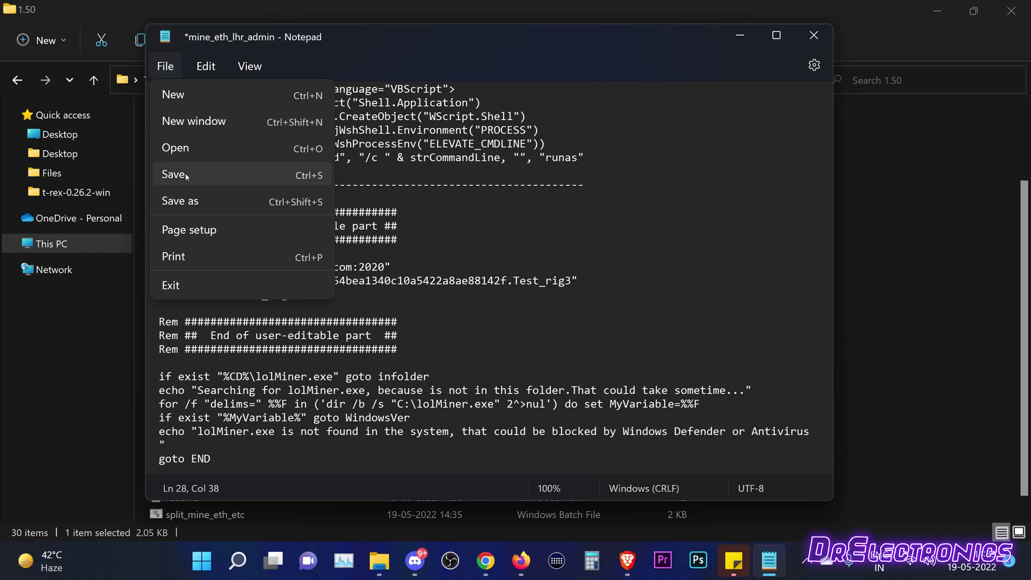
{"action": "left_click", "coordinate": [186, 175]}
Run mine_eth_lhr_admin as administrator so lolMiner starts mining Ethash.
{"action": "left_click", "coordinate": [814, 35]}
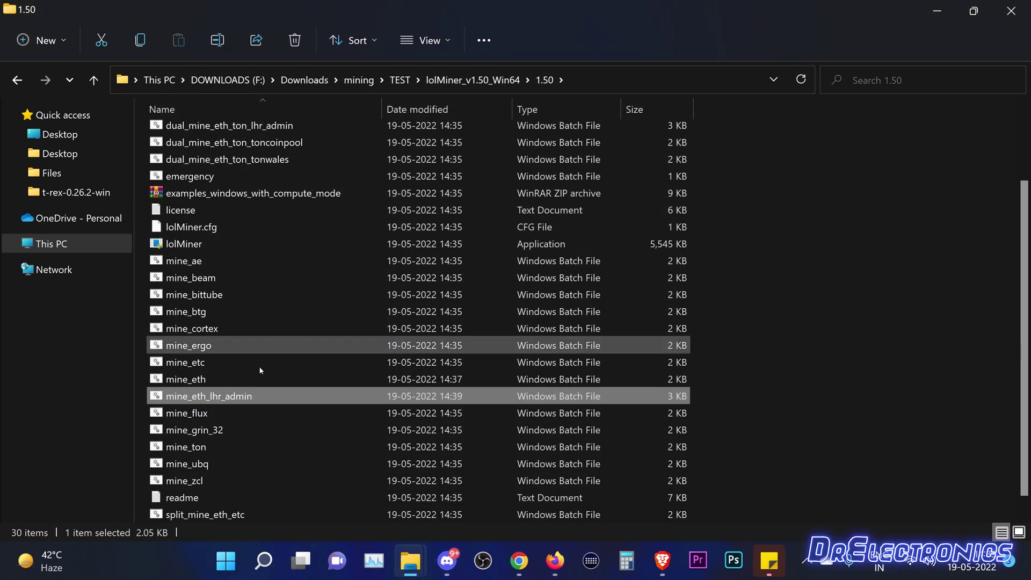
{"action": "right_click", "coordinate": [196, 395]}
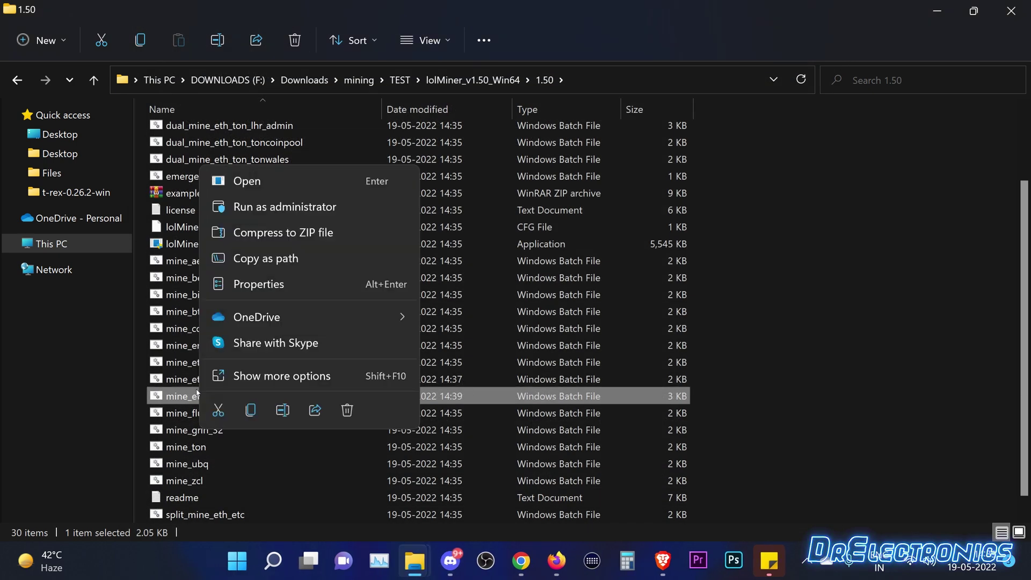
{"action": "left_click", "coordinate": [256, 207]}
{"action": "left_click", "coordinate": [415, 399]}
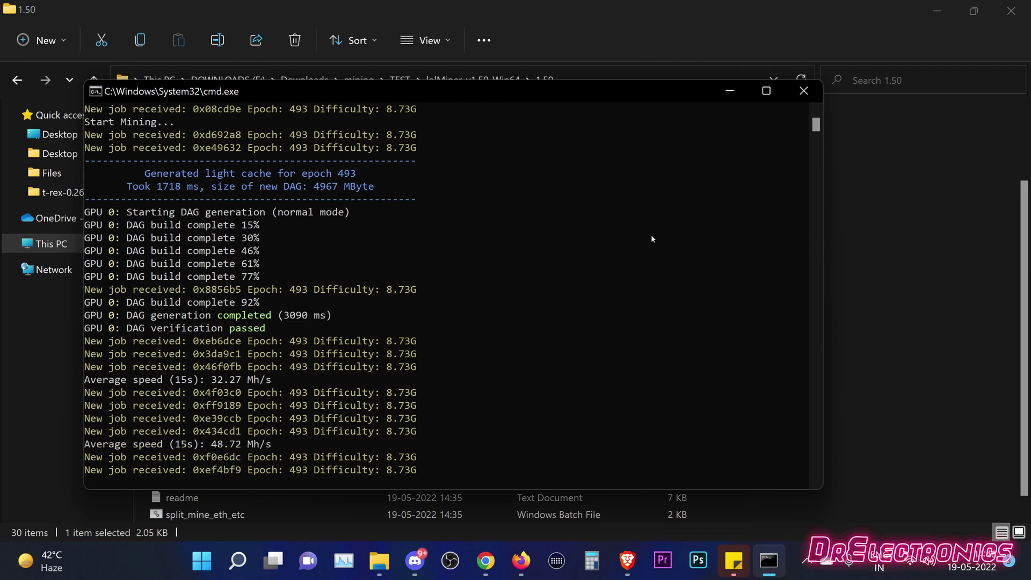
Apply the GPU overclock settings in MSI Afterburner and move the miner console top-left.
{"action": "left_click", "coordinate": [804, 560]}
{"action": "left_click", "coordinate": [747, 416]}
{"action": "left_click", "coordinate": [905, 159]}
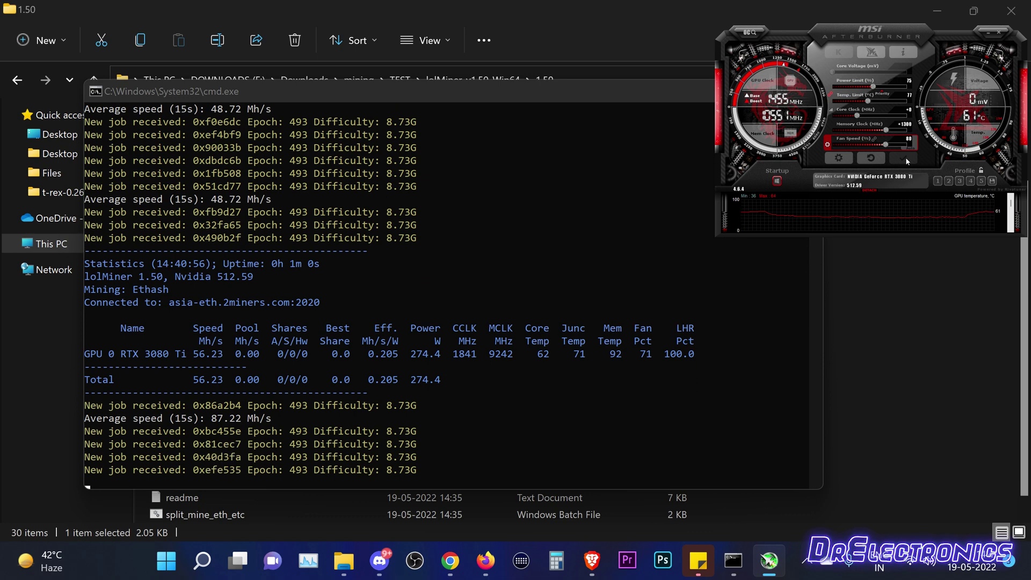
{"action": "left_click_drag", "start_coordinate": [202, 100], "coordinate": [127, 44]}
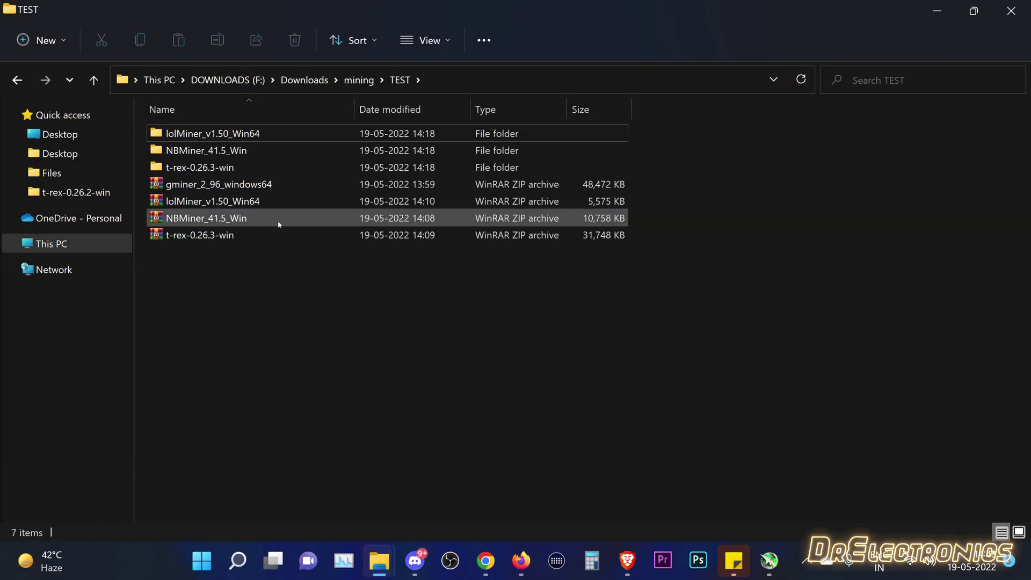
Extract the gminer_2_96_windows64 archive into its own folder.
{"action": "left_click", "coordinate": [184, 185]}
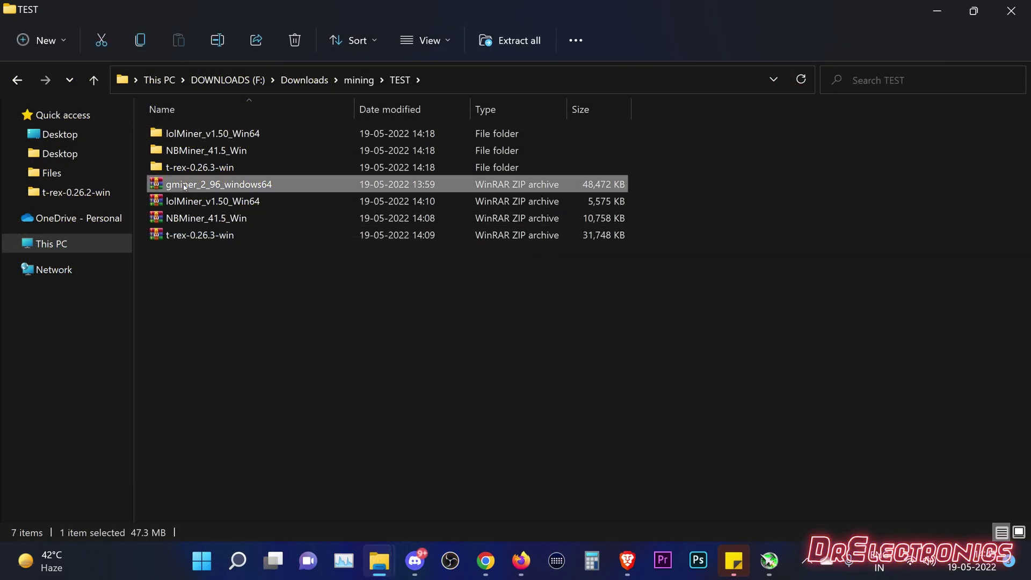
{"action": "right_click", "coordinate": [184, 186]}
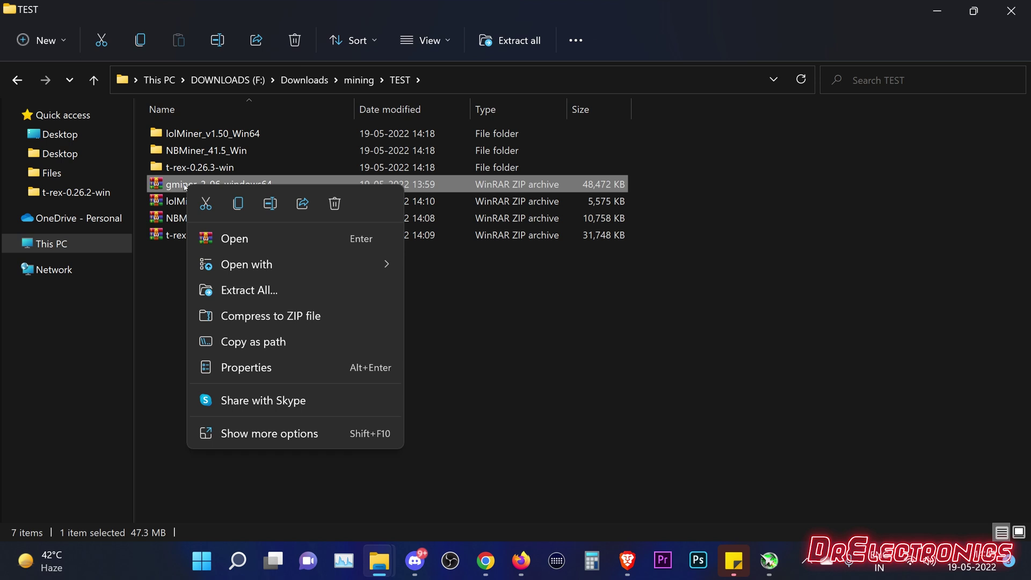
{"action": "left_click", "coordinate": [257, 292]}
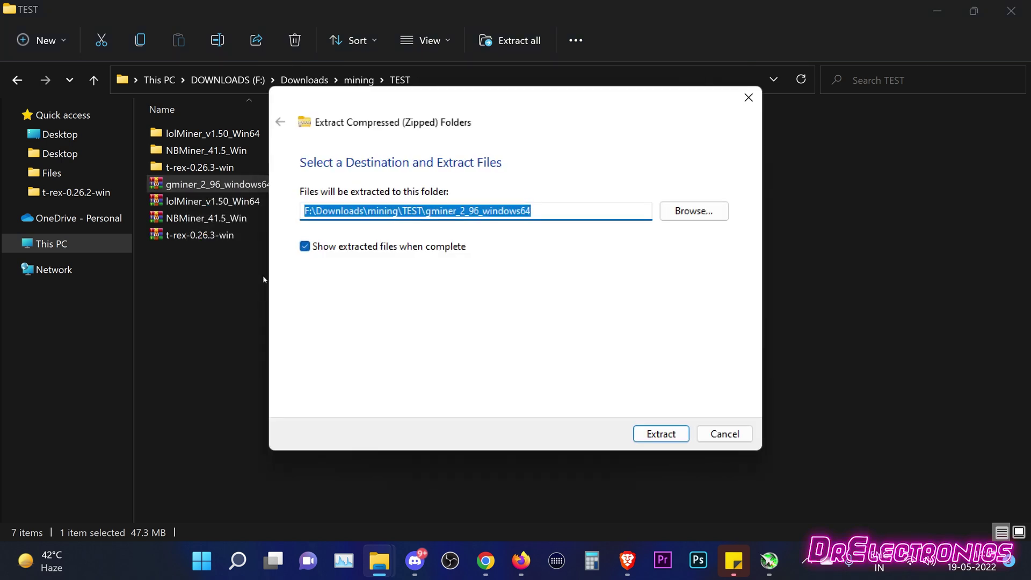
{"action": "left_click", "coordinate": [661, 434]}
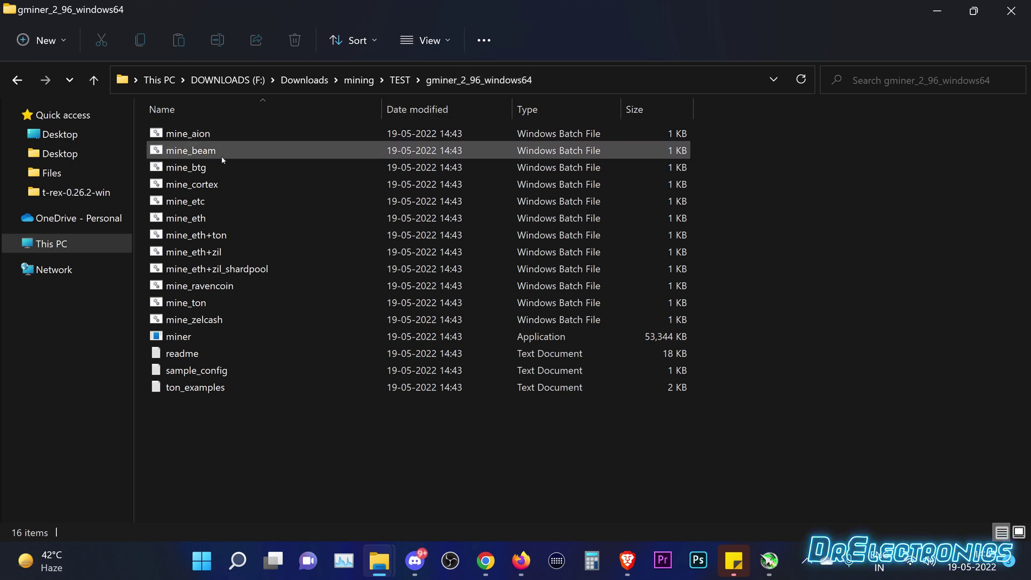
Open GMiner's mine_eth script for editing in Notepad.
{"action": "right_click", "coordinate": [204, 200]}
{"action": "left_click", "coordinate": [218, 206]}
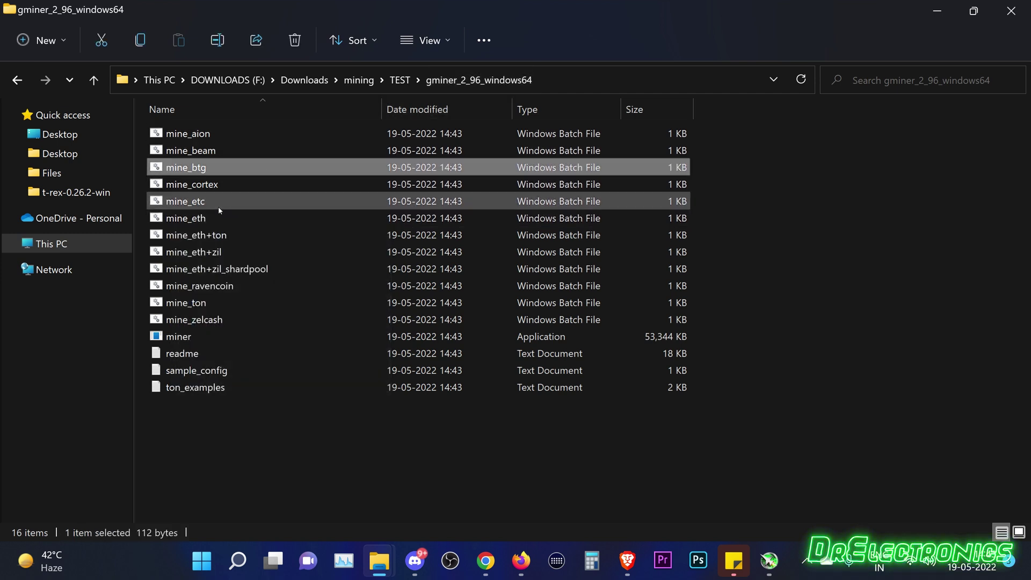
{"action": "right_click", "coordinate": [220, 218]}
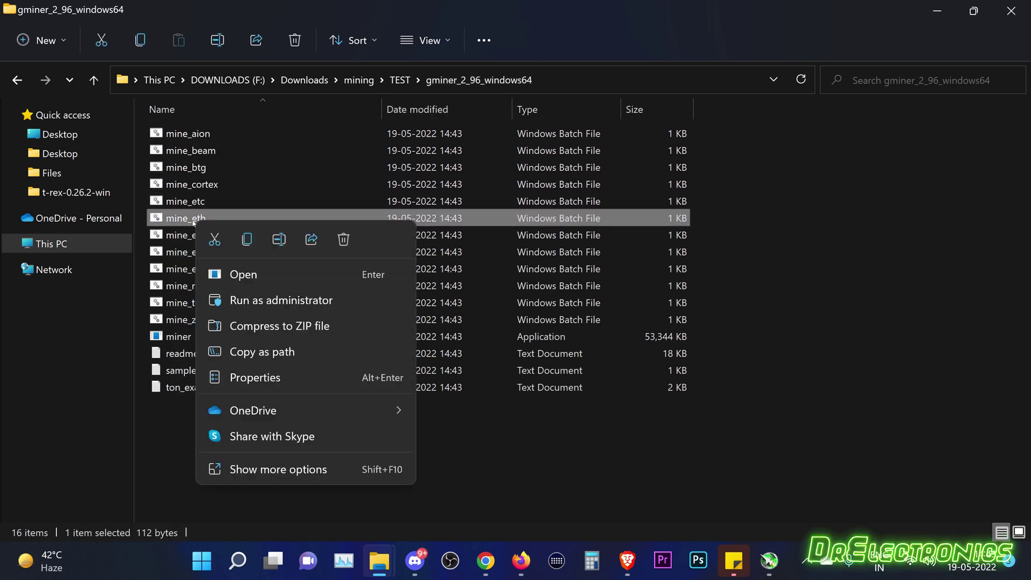
{"action": "left_click", "coordinate": [242, 475]}
{"action": "left_click", "coordinate": [274, 103]}
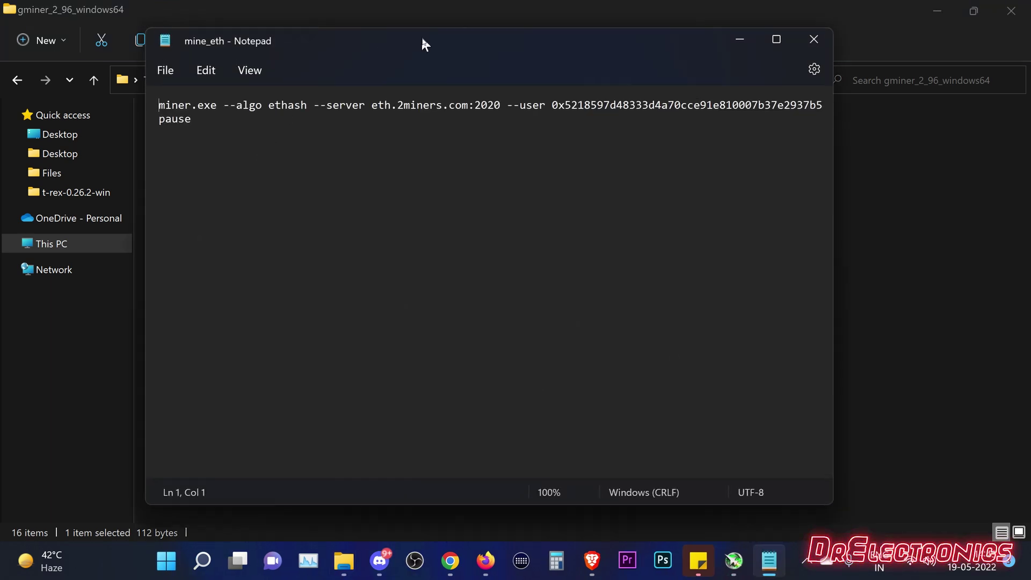
Replace eth.2miners.com:2020 with asia-eth.2miners.com:2020 in GMiner's mine_eth and save it.
{"action": "left_click_drag", "start_coordinate": [422, 39], "coordinate": [453, 59]}
{"action": "left_click", "coordinate": [403, 125]}
{"action": "left_click_drag", "start_coordinate": [403, 125], "coordinate": [507, 125]}
{"action": "left_click", "coordinate": [409, 125]}
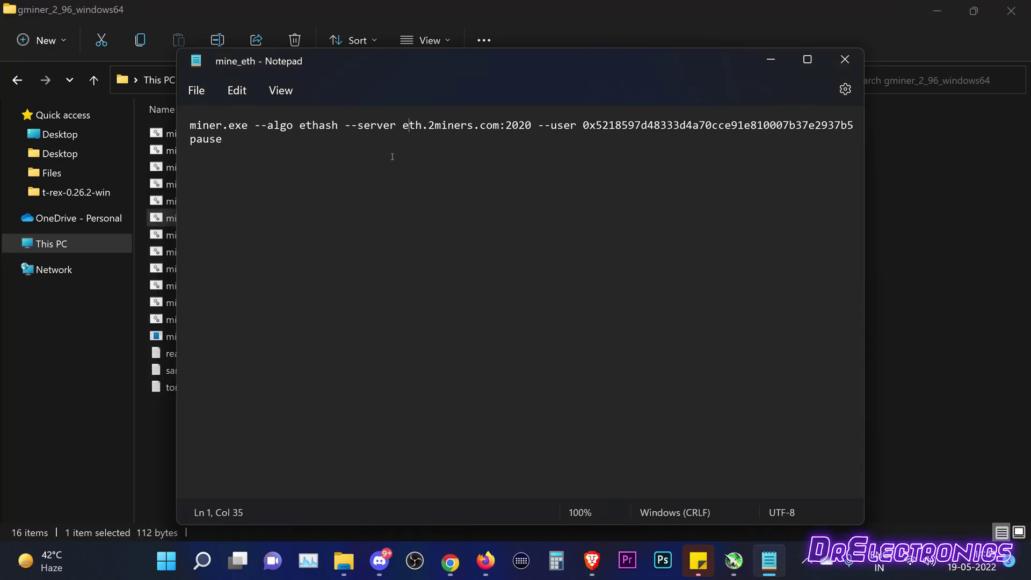
{"action": "left_click_drag", "start_coordinate": [404, 125], "coordinate": [531, 125]}
{"action": "right_click", "coordinate": [518, 130]}
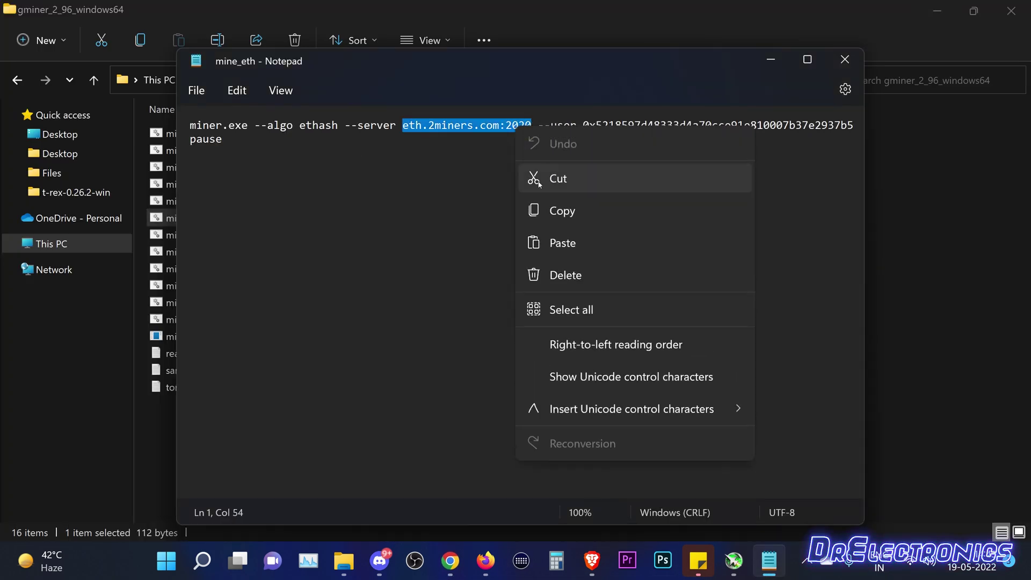
{"action": "left_click", "coordinate": [553, 241]}
{"action": "left_click_drag", "start_coordinate": [191, 138], "coordinate": [466, 138]}
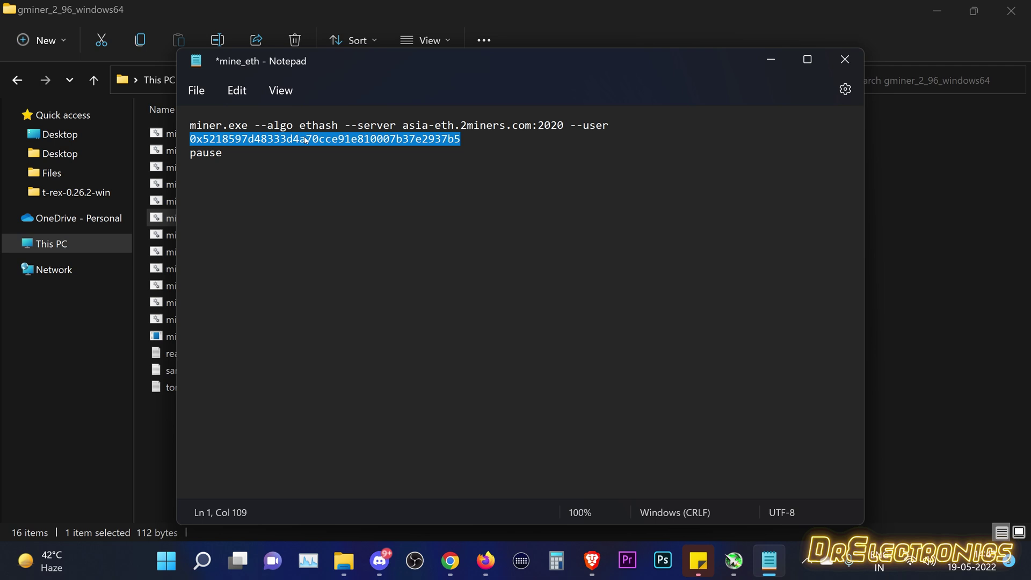
{"action": "left_click", "coordinate": [196, 81]}
{"action": "left_click", "coordinate": [219, 191]}
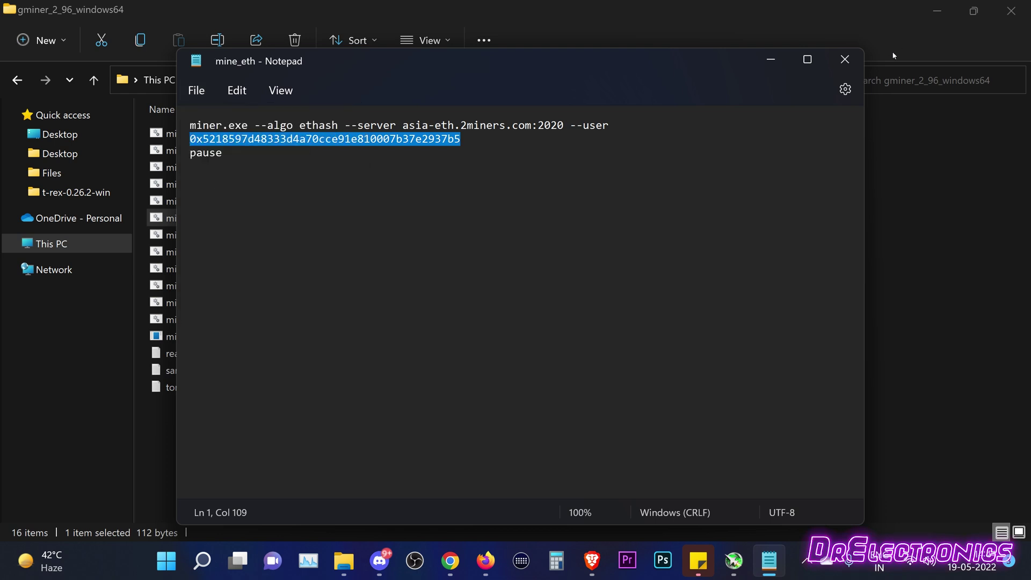
Run GMiner's mine_eth.bat and arrange its console in front of MSI Afterburner to watch mining.
{"action": "left_click", "coordinate": [845, 59]}
{"action": "left_click", "coordinate": [769, 561]}
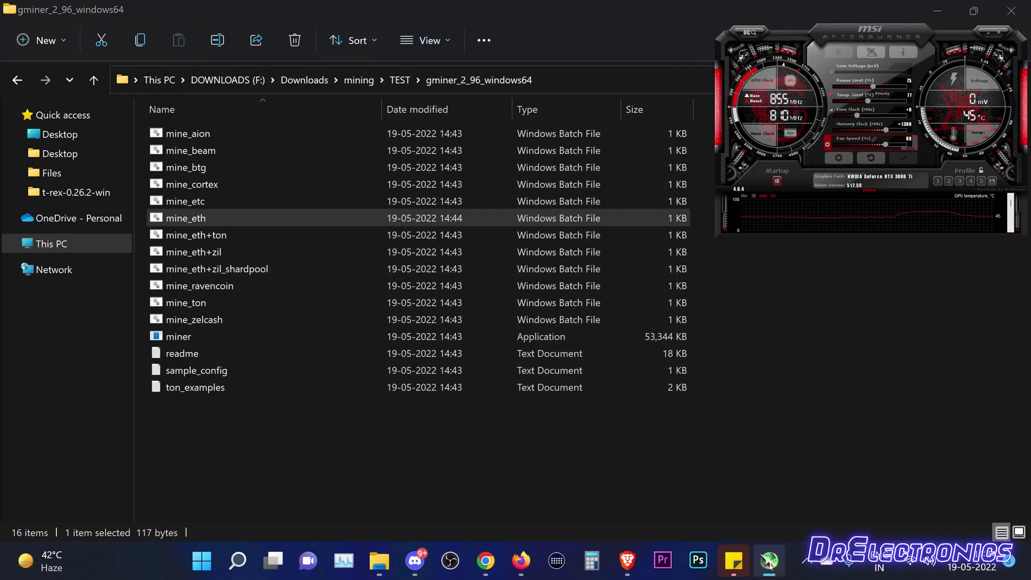
{"action": "left_click", "coordinate": [189, 220]}
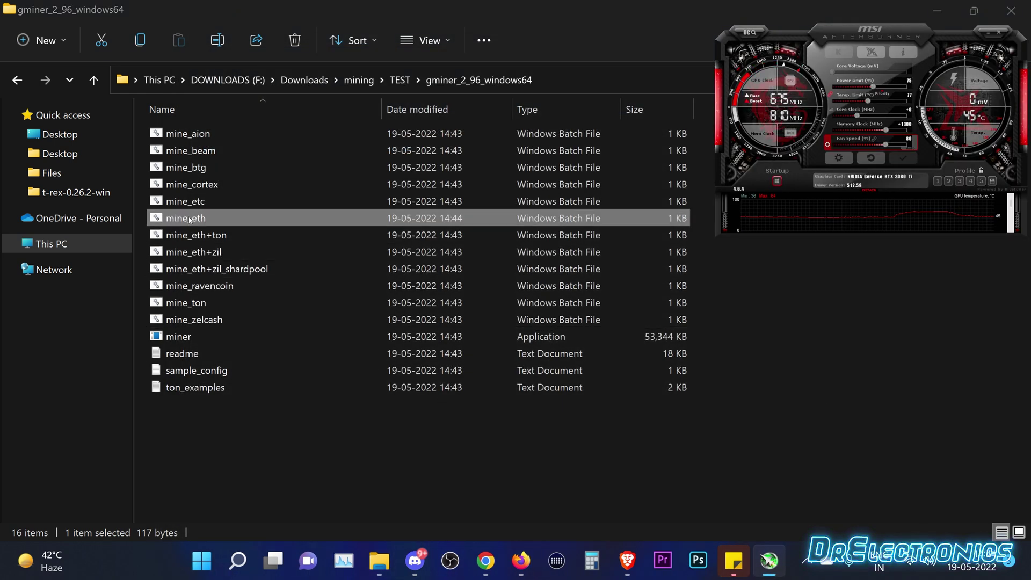
{"action": "double_click", "coordinate": [189, 218]}
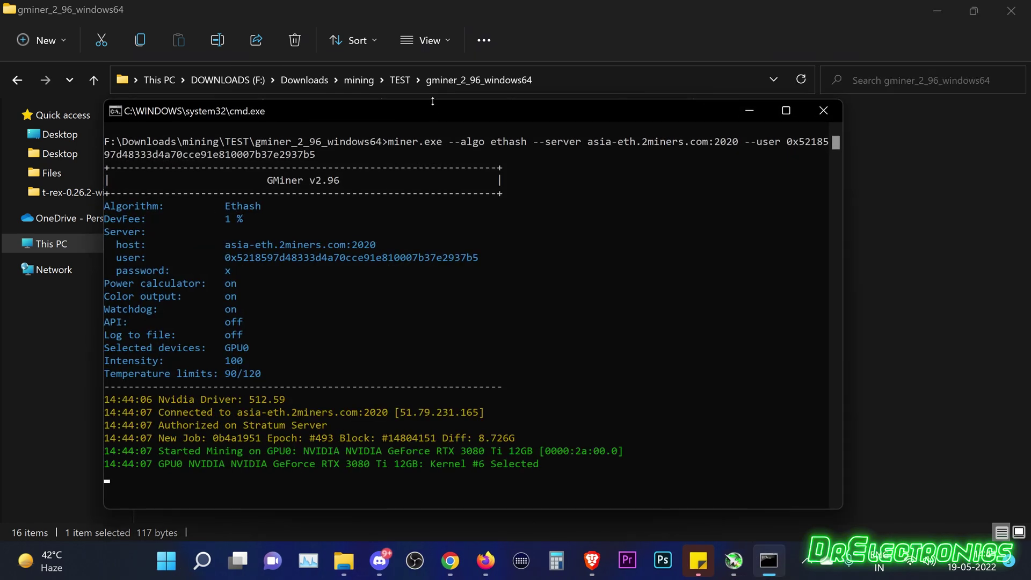
{"action": "left_click_drag", "start_coordinate": [433, 101], "coordinate": [328, 69]}
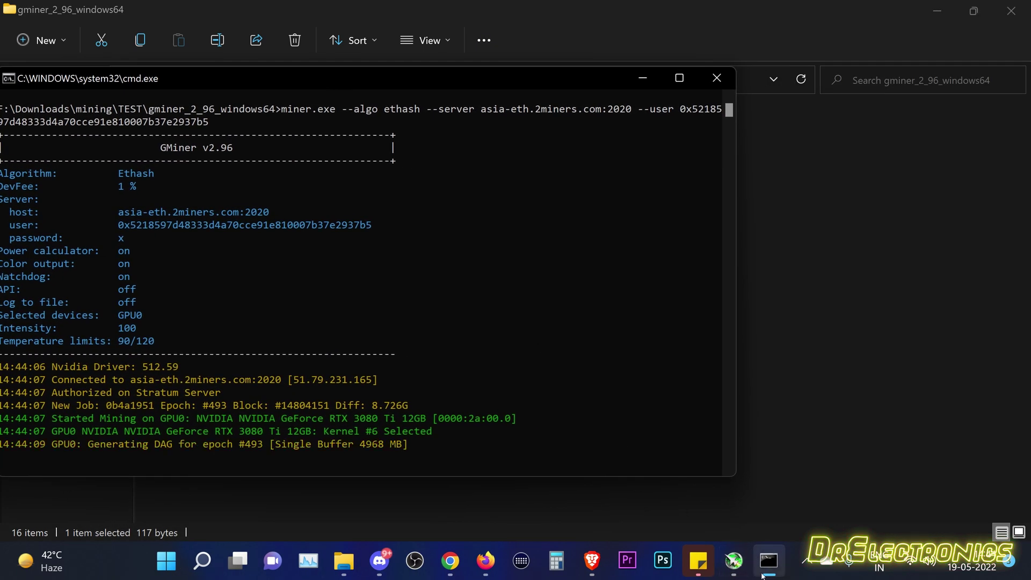
{"action": "left_click", "coordinate": [745, 571]}
{"action": "left_click_drag", "start_coordinate": [523, 78], "coordinate": [532, 28]}
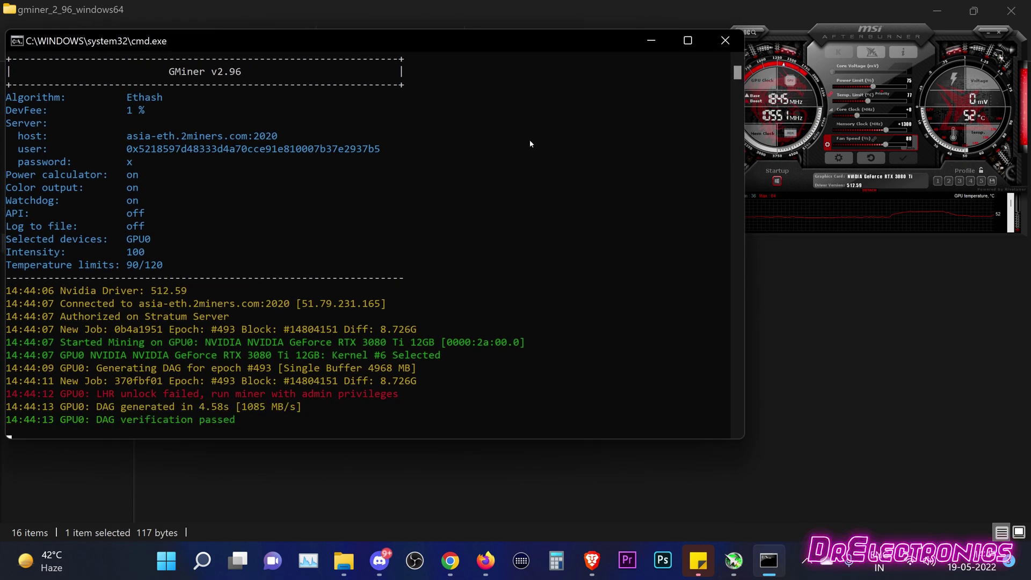
Close the miner, set miner.exe to always run as administrator, and relaunch mine_eth.
{"action": "key", "text": "alt+F4"}
{"action": "right_click", "coordinate": [174, 335]}
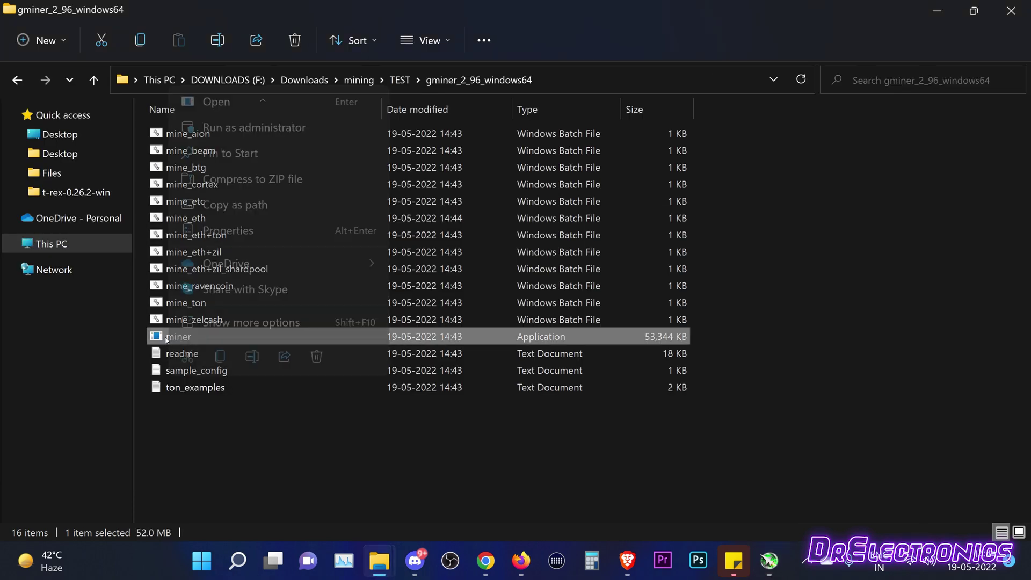
{"action": "left_click", "coordinate": [246, 231]}
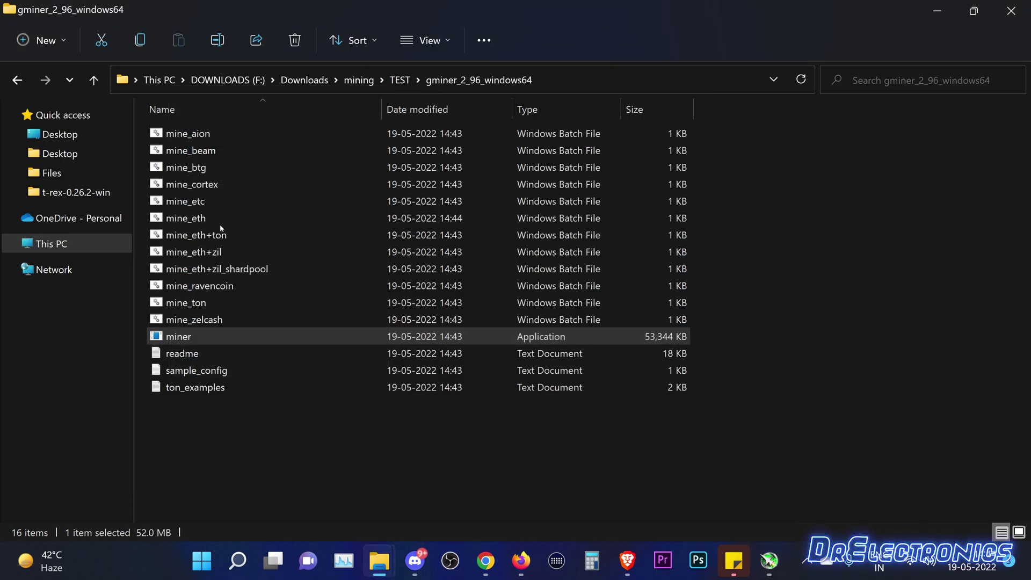
{"action": "left_click", "coordinate": [410, 131]}
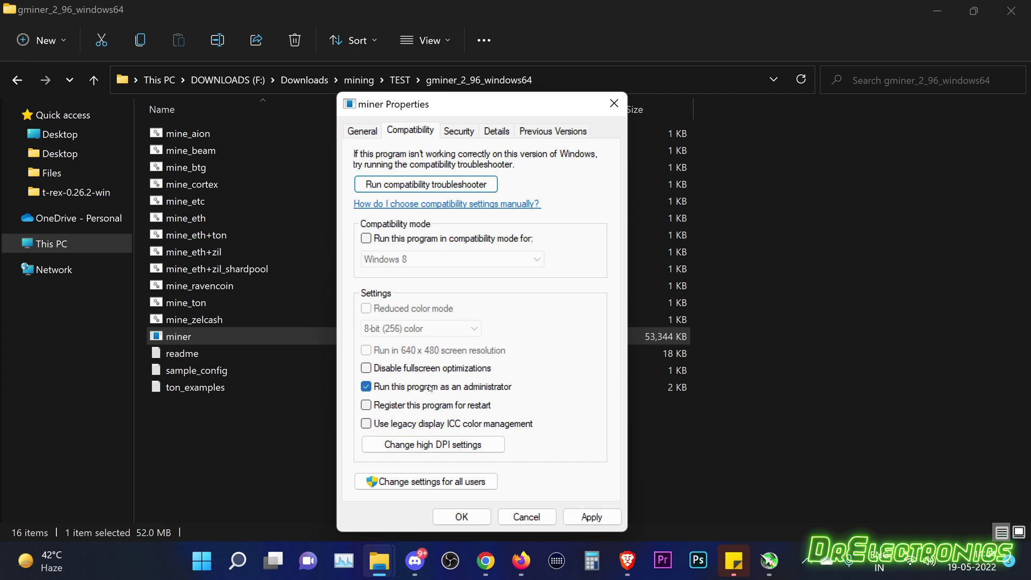
{"action": "left_click", "coordinate": [467, 516]}
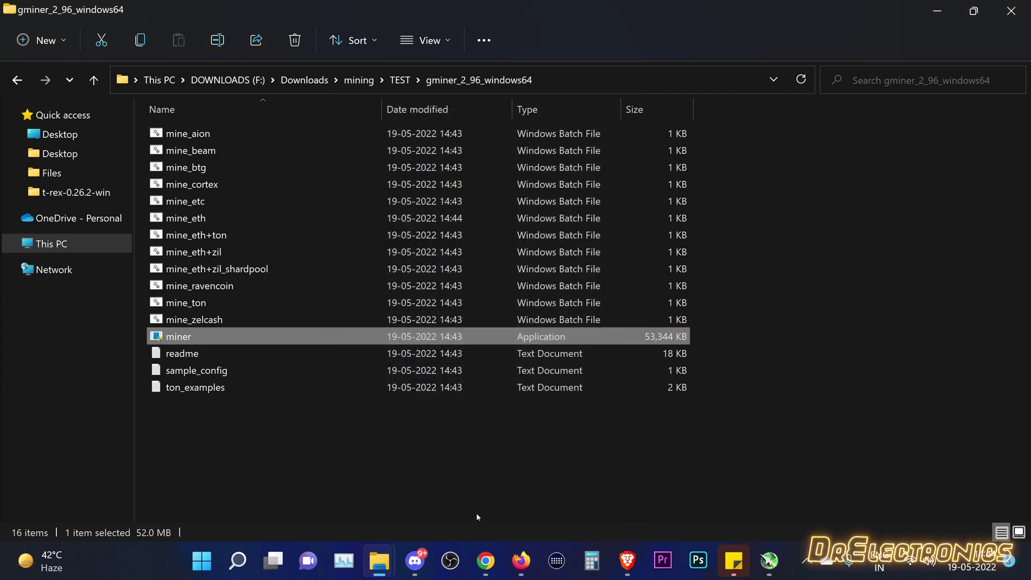
{"action": "left_click", "coordinate": [188, 218]}
{"action": "double_click", "coordinate": [191, 221]}
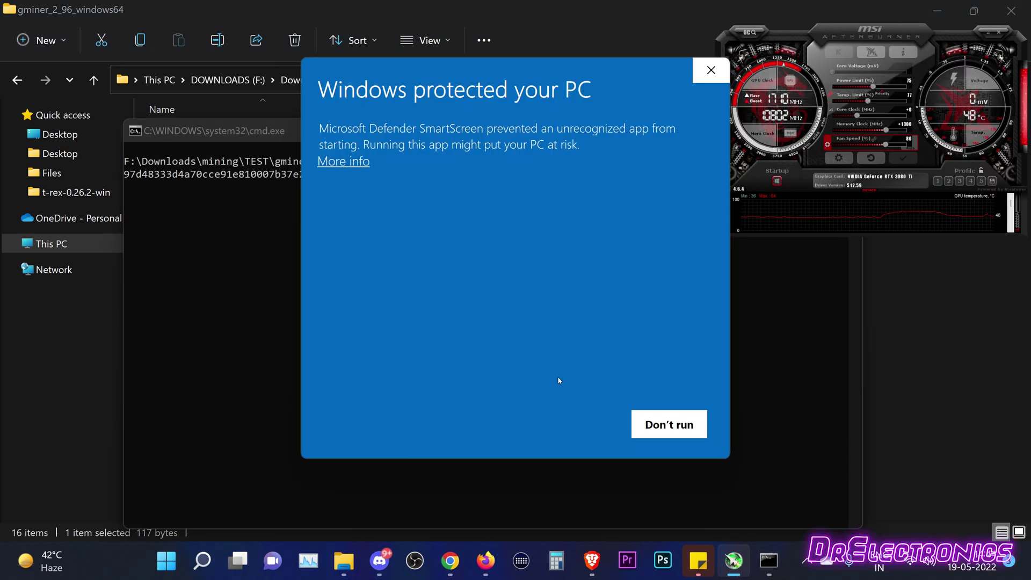
Let the unrecognized miner.exe run anyway past SmartScreen and move its console top-left.
{"action": "left_click", "coordinate": [354, 162]}
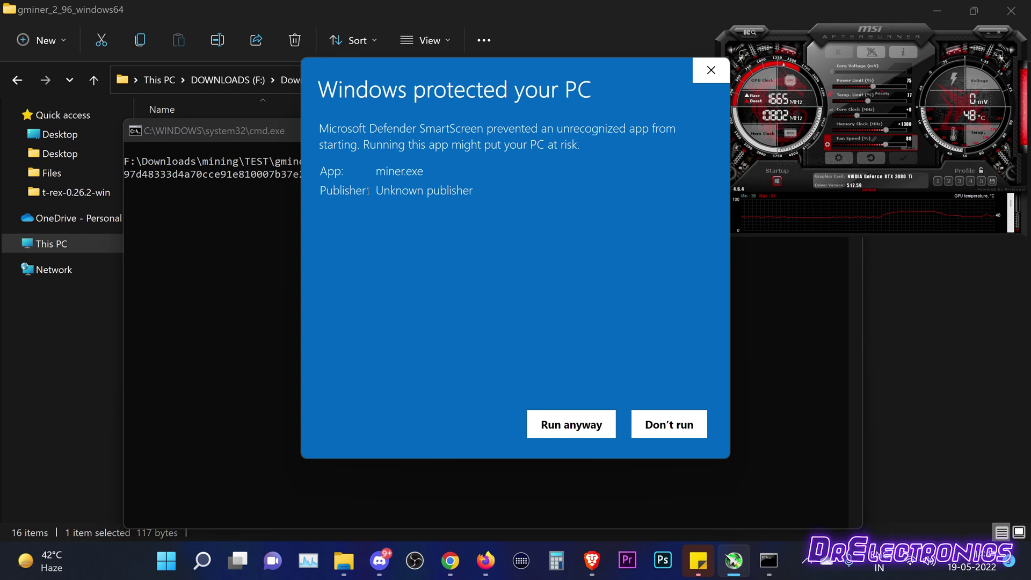
{"action": "left_click", "coordinate": [559, 416]}
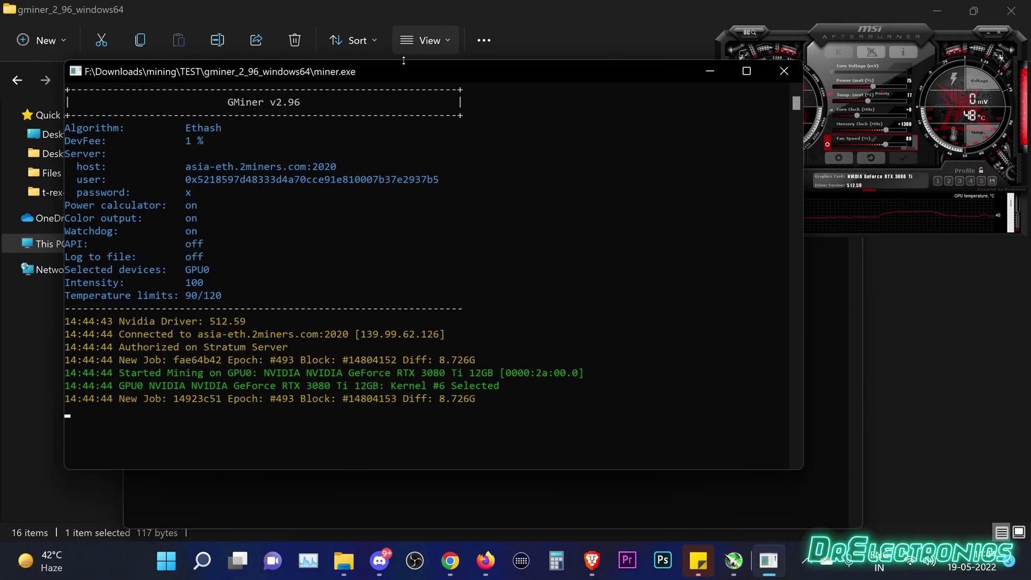
{"action": "left_click_drag", "start_coordinate": [469, 69], "coordinate": [339, 37]}
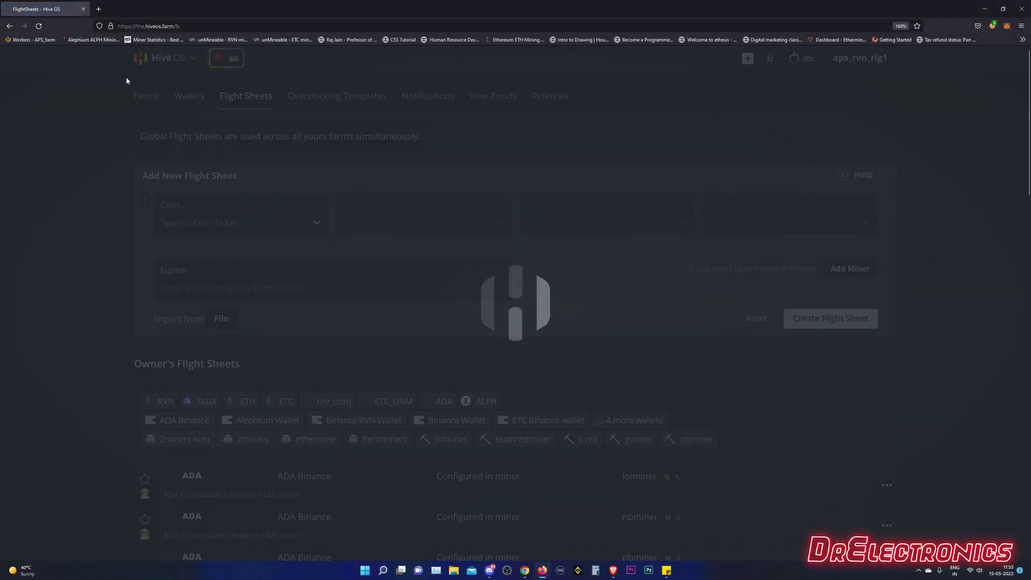
Set the flight sheet coin to ETH with the Metamask wallet and 2miners ASIA pool.
{"action": "left_click", "coordinate": [188, 222]}
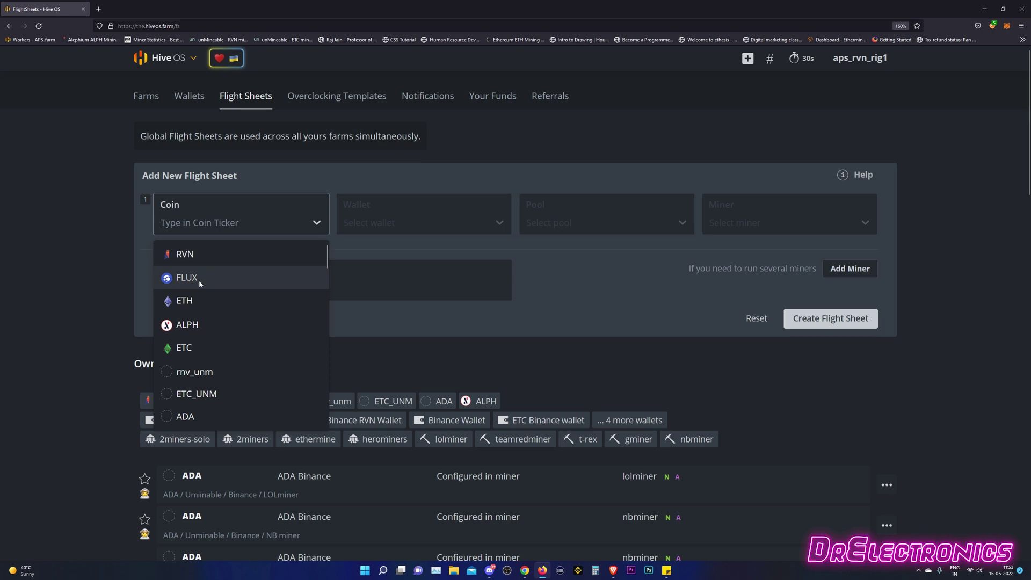
{"action": "left_click", "coordinate": [184, 300]}
{"action": "left_click", "coordinate": [401, 226]}
{"action": "left_click", "coordinate": [413, 251]}
{"action": "left_click", "coordinate": [539, 228]}
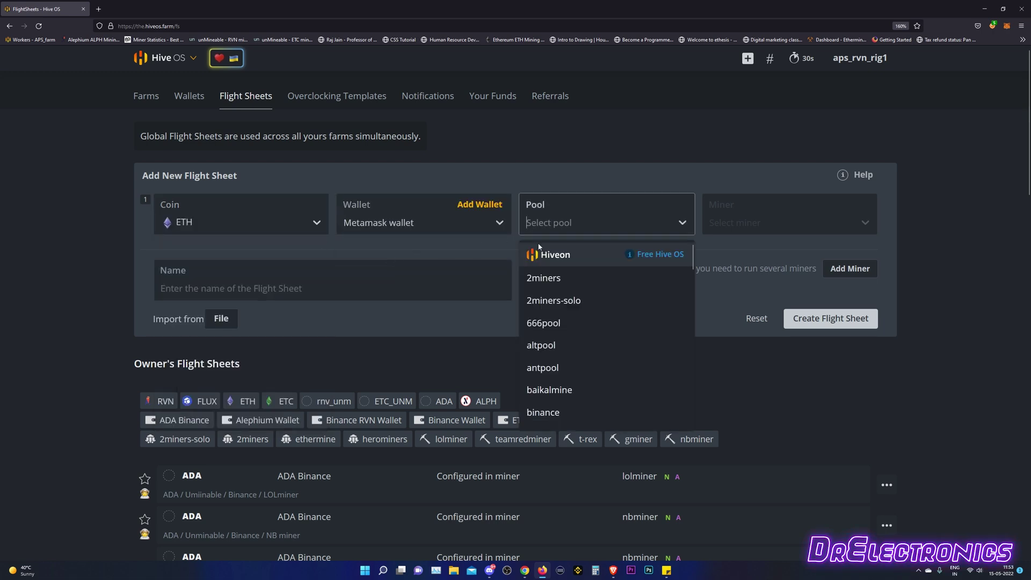
{"action": "left_click", "coordinate": [544, 277]}
{"action": "left_click", "coordinate": [350, 331]}
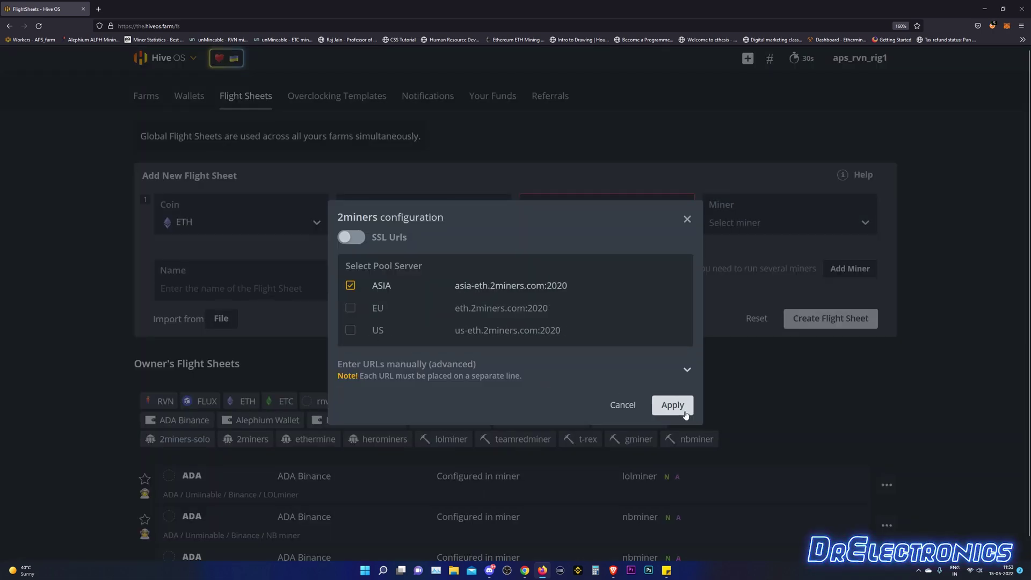
{"action": "left_click", "coordinate": [672, 405]}
Choose NBMiner and insert the "devices" parameter into its extra config arguments.
{"action": "left_click", "coordinate": [761, 222]}
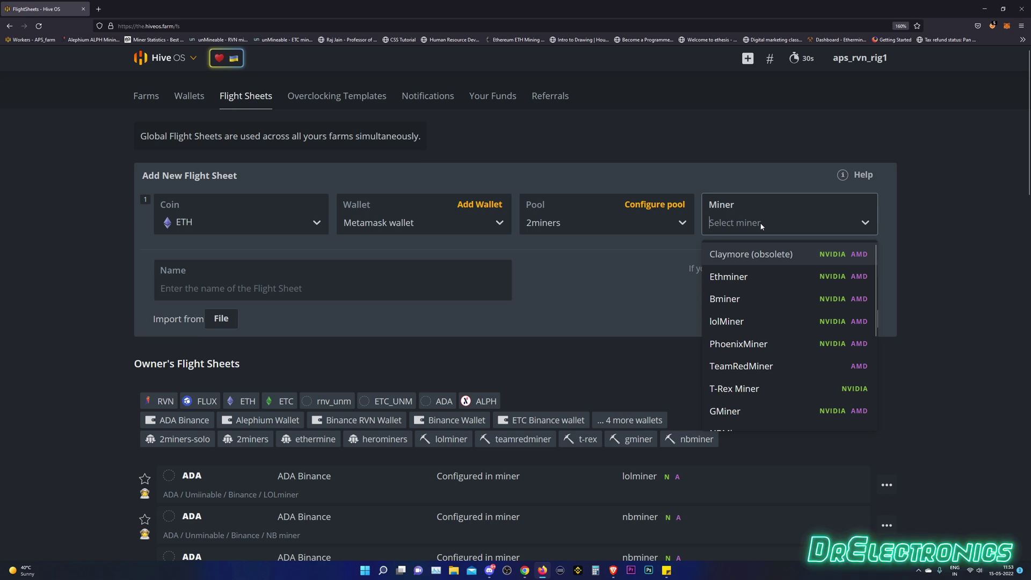
{"action": "type", "text": "nb"}
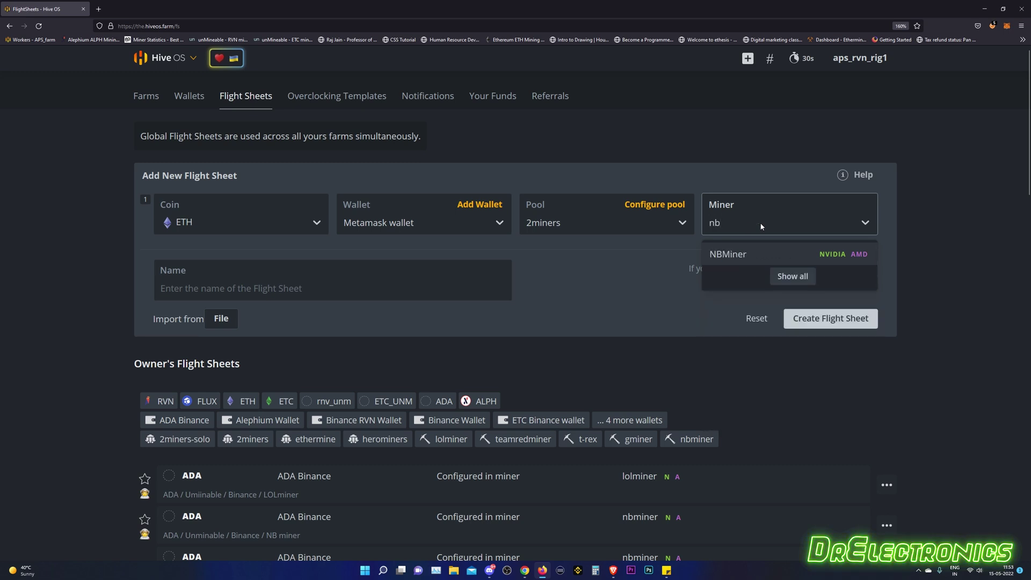
{"action": "left_click", "coordinate": [736, 255]}
{"action": "left_click", "coordinate": [814, 206]}
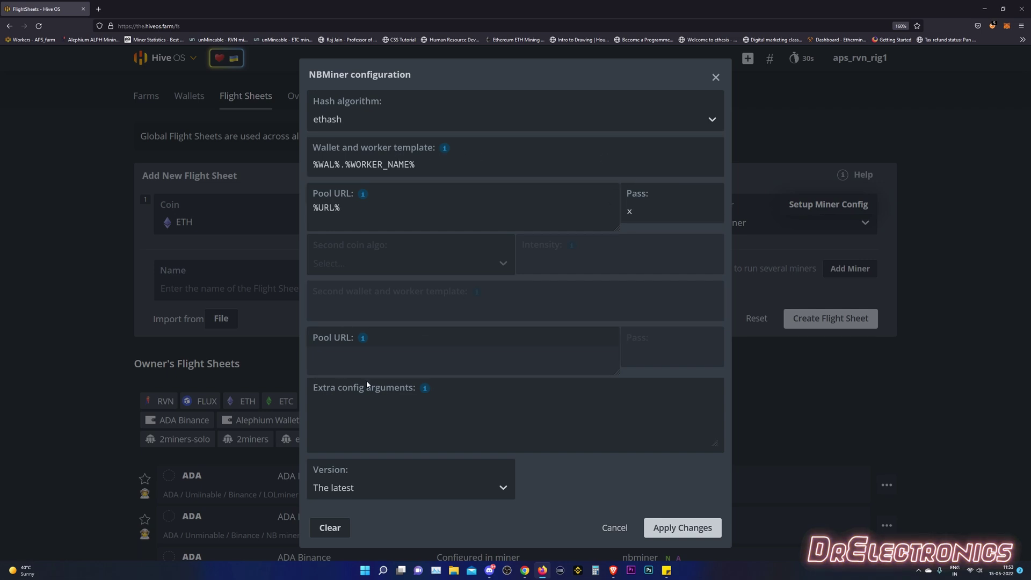
{"action": "left_click", "coordinate": [426, 395]}
{"action": "left_click", "coordinate": [425, 389]}
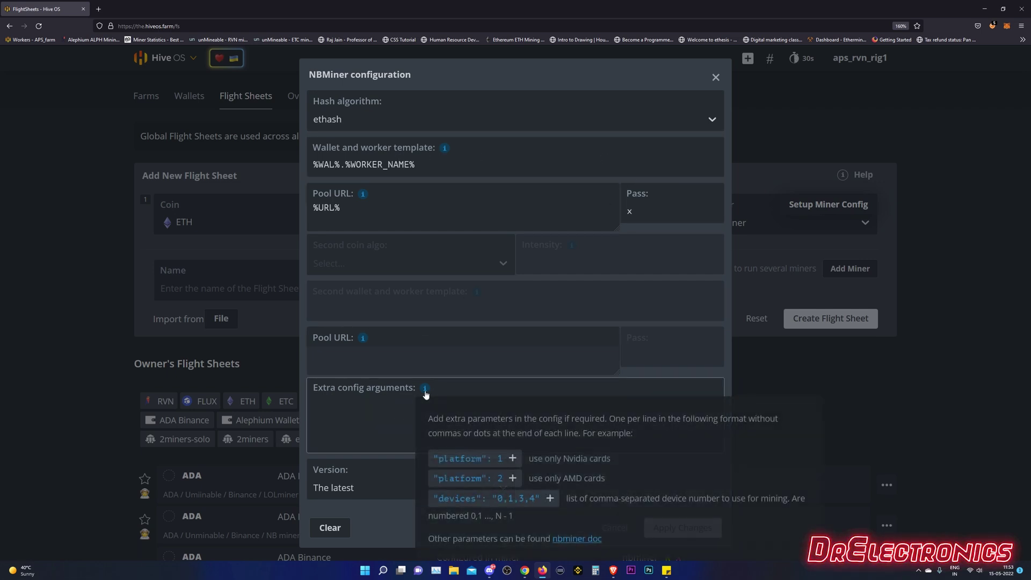
{"action": "left_click", "coordinate": [464, 501]}
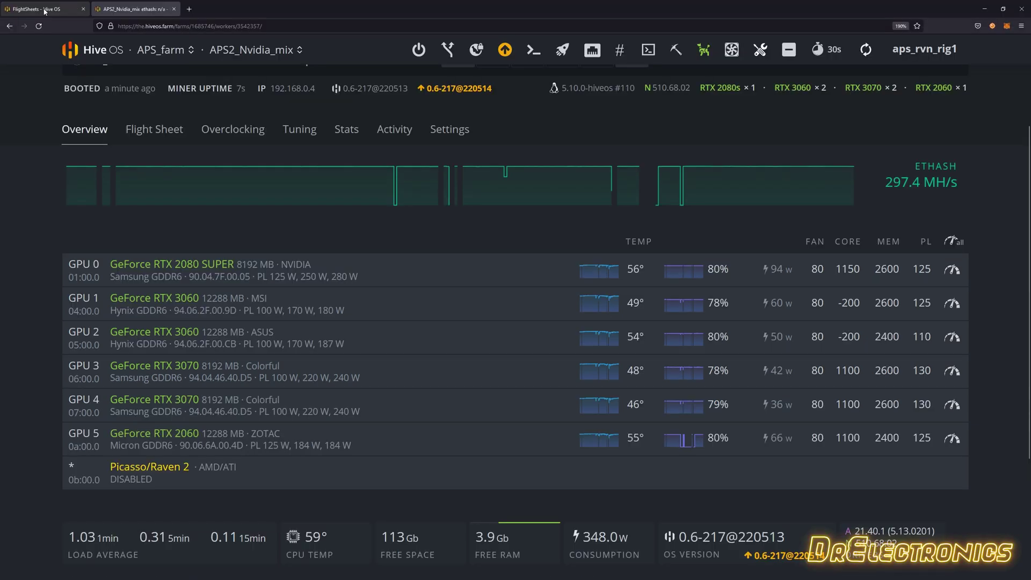
Edit NBMiner's extra config devices list from 0,1,3,4 to "1,2,3,4".
{"action": "left_click", "coordinate": [44, 9]}
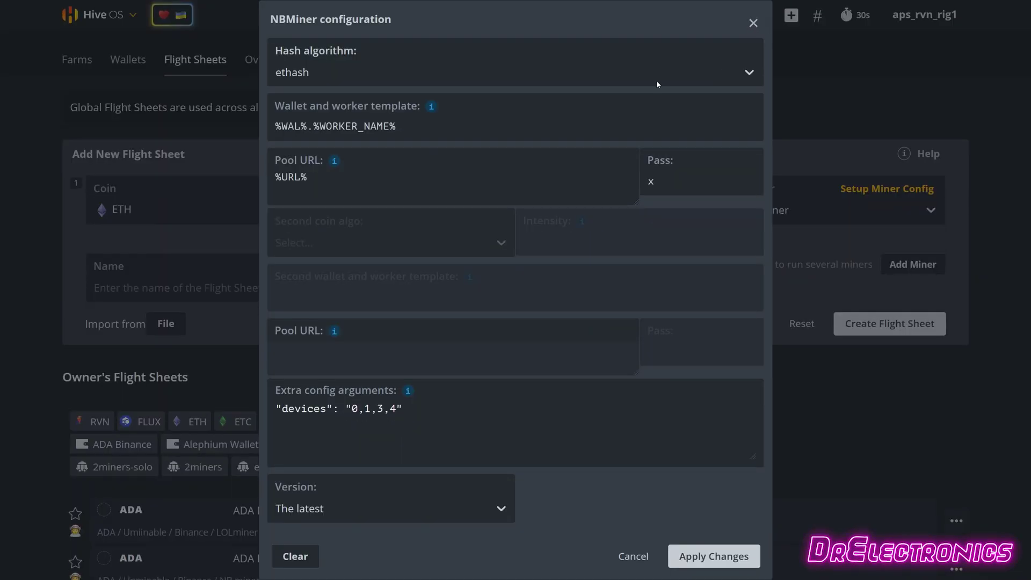
{"action": "mouse_move", "coordinate": [408, 394]}
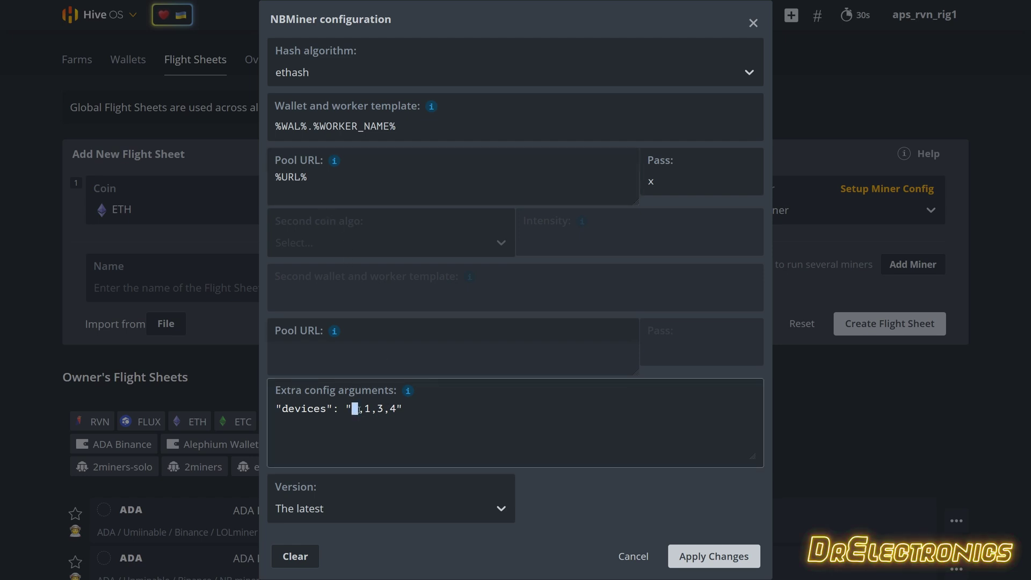
{"action": "key", "text": "BackSpace"}
{"action": "key", "text": "BackSpace"}
{"action": "type", "text": "2"}
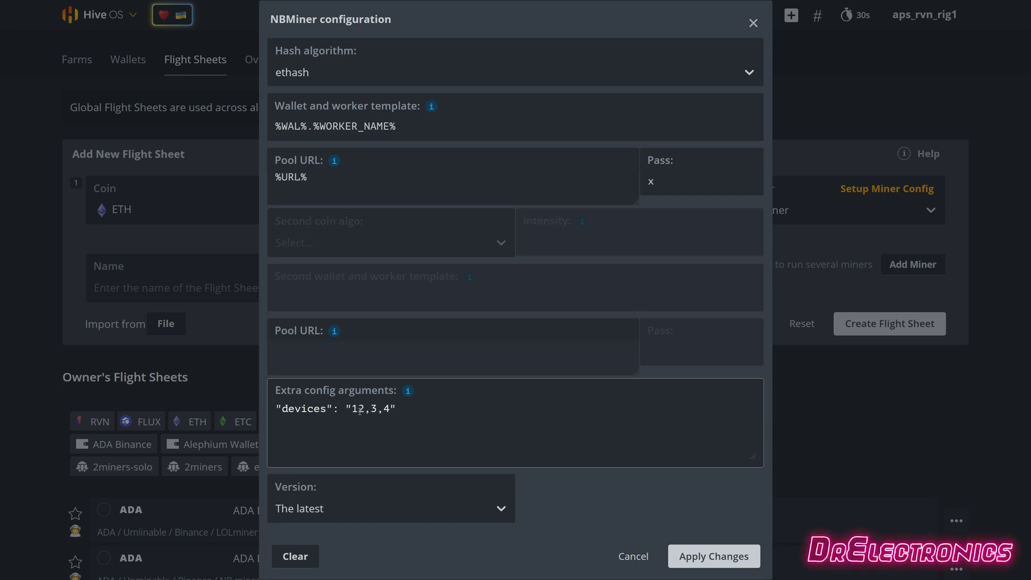
{"action": "left_click", "coordinate": [359, 410]}
{"action": "type", "text": ","}
{"action": "left_click", "coordinate": [369, 318]}
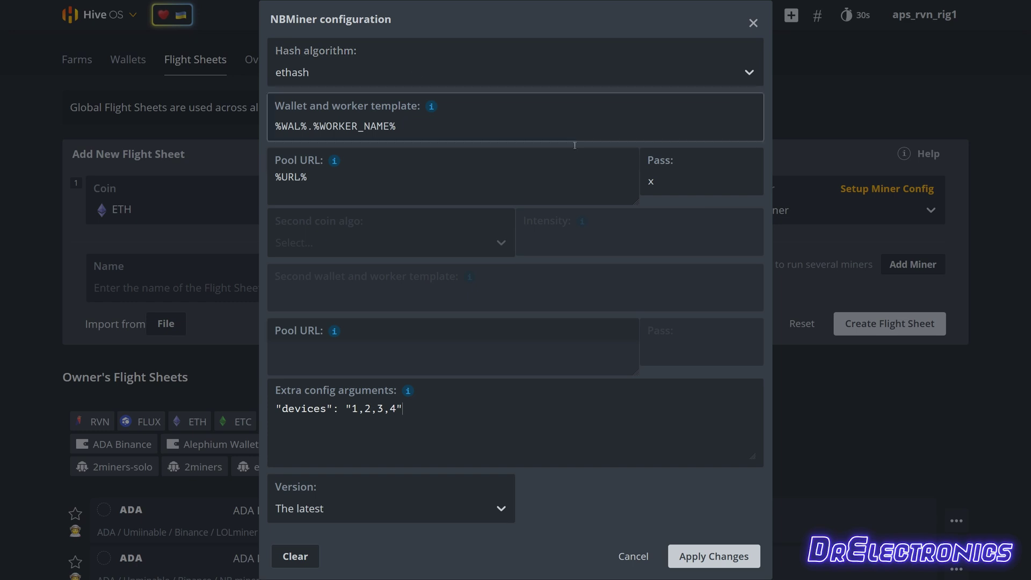
Apply the NBMiner config and add a second ETH row with Metamask and 2miners ASIA.
{"action": "left_click", "coordinate": [711, 557]}
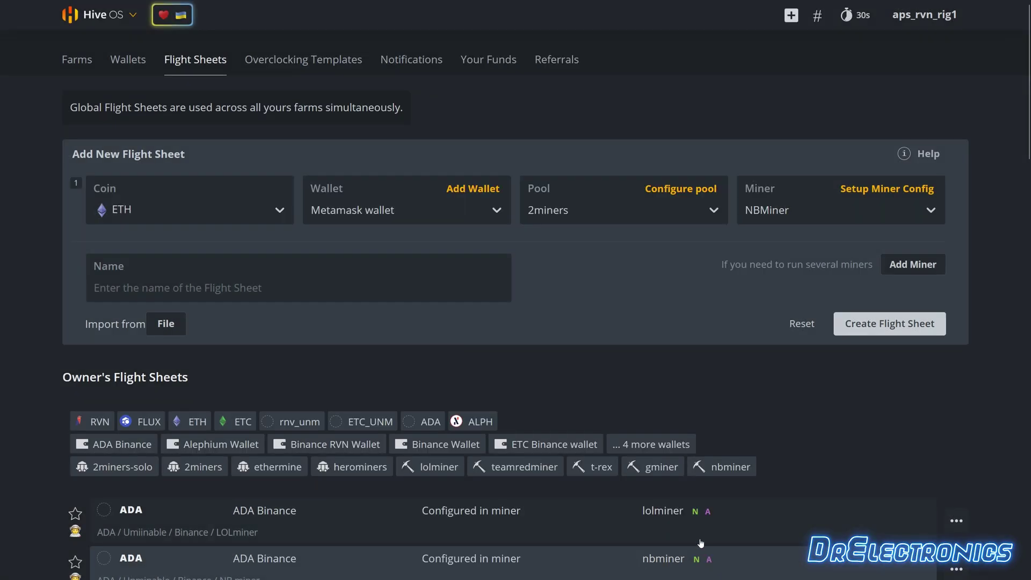
{"action": "left_click", "coordinate": [916, 264]}
{"action": "left_click", "coordinate": [153, 300]}
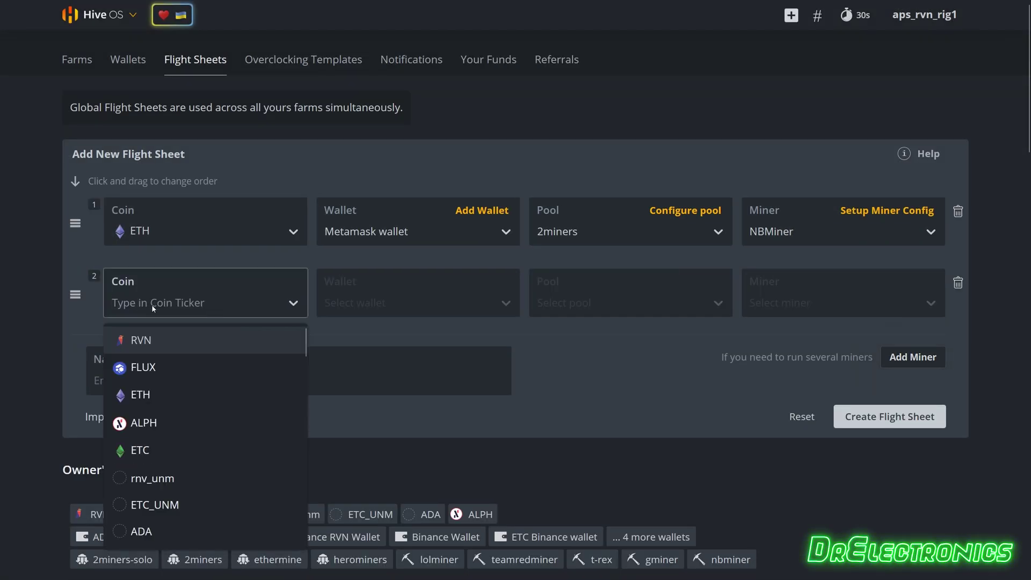
{"action": "left_click", "coordinate": [145, 393]}
{"action": "left_click", "coordinate": [322, 304]}
{"action": "left_click", "coordinate": [371, 337]}
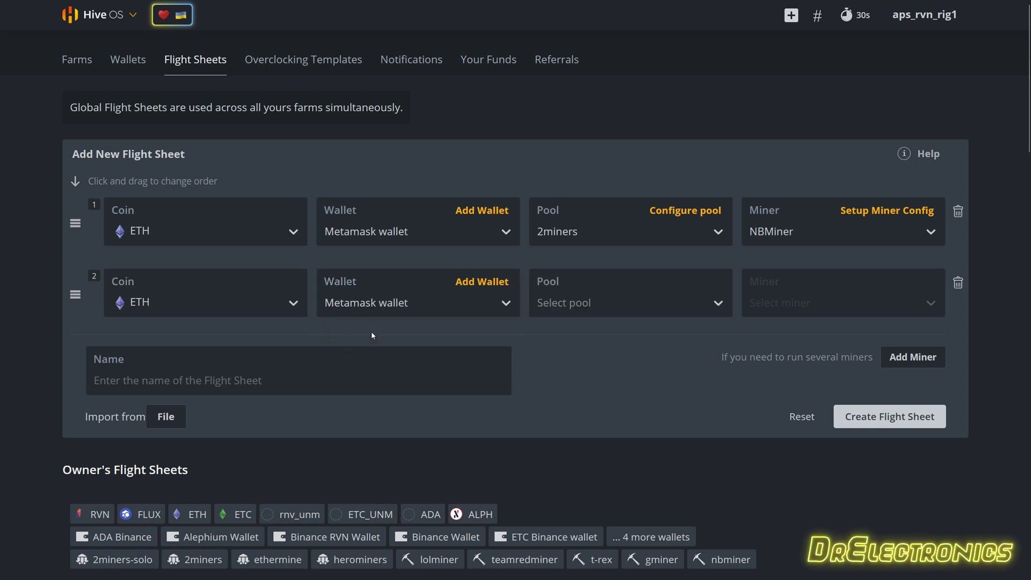
{"action": "left_click", "coordinate": [569, 303]}
{"action": "left_click", "coordinate": [576, 369]}
{"action": "left_click", "coordinate": [325, 323]}
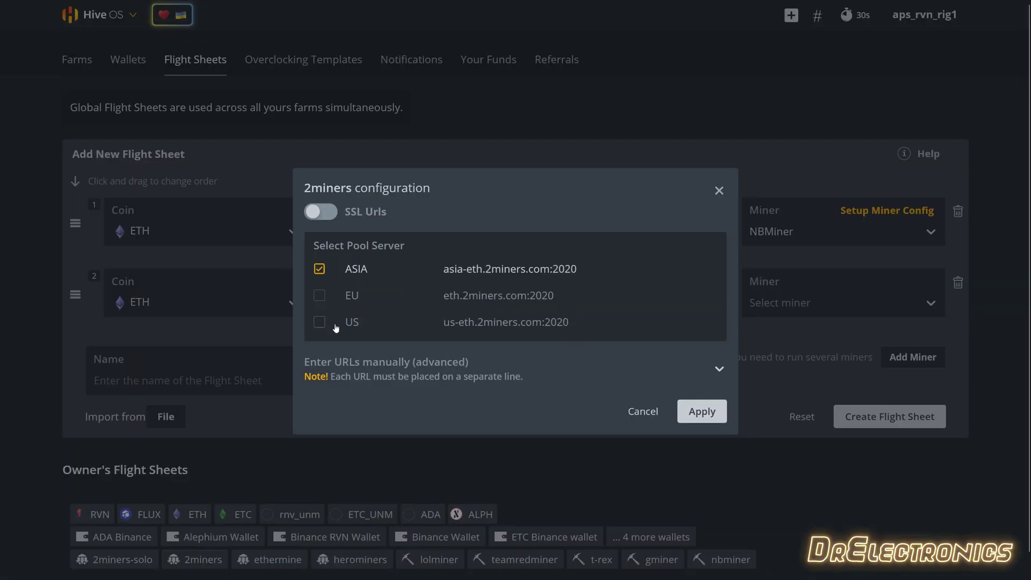
Choose T-Rex Miner for row two, clear its default extra arguments, and set worker RTX2080S_2060.
{"action": "left_click", "coordinate": [699, 411]}
{"action": "left_click", "coordinate": [768, 307]}
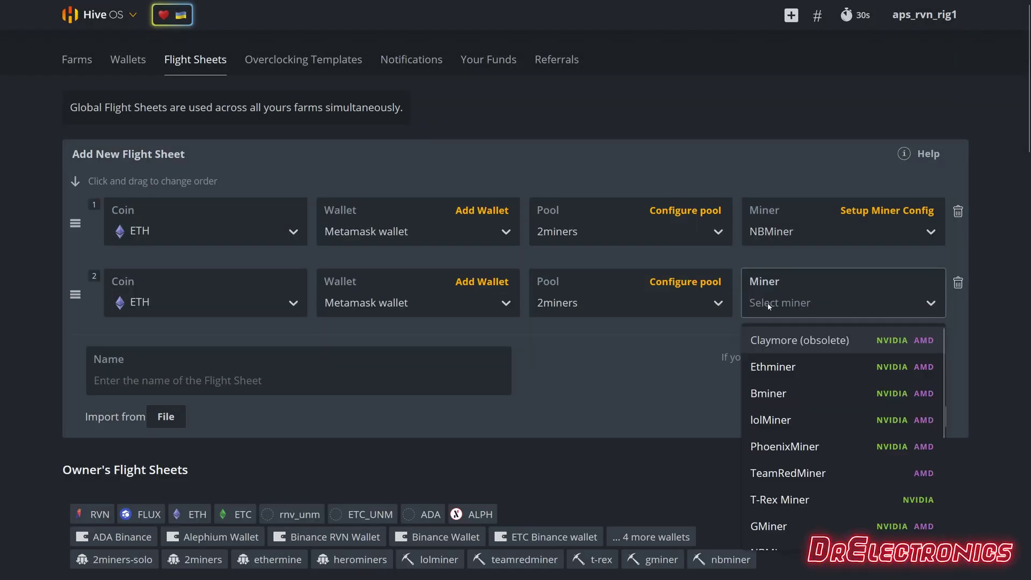
{"action": "type", "text": "t-"}
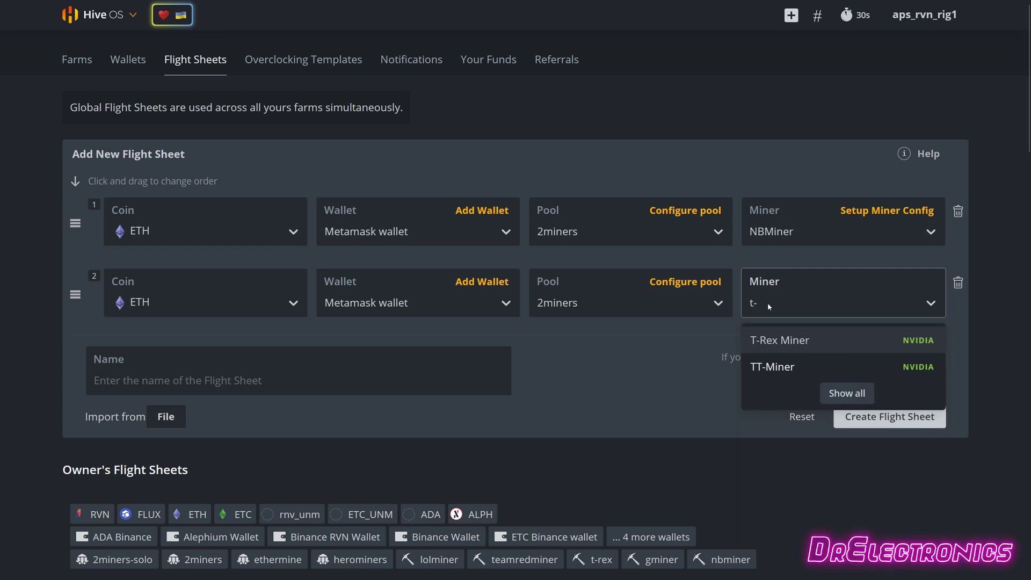
{"action": "left_click", "coordinate": [790, 341]}
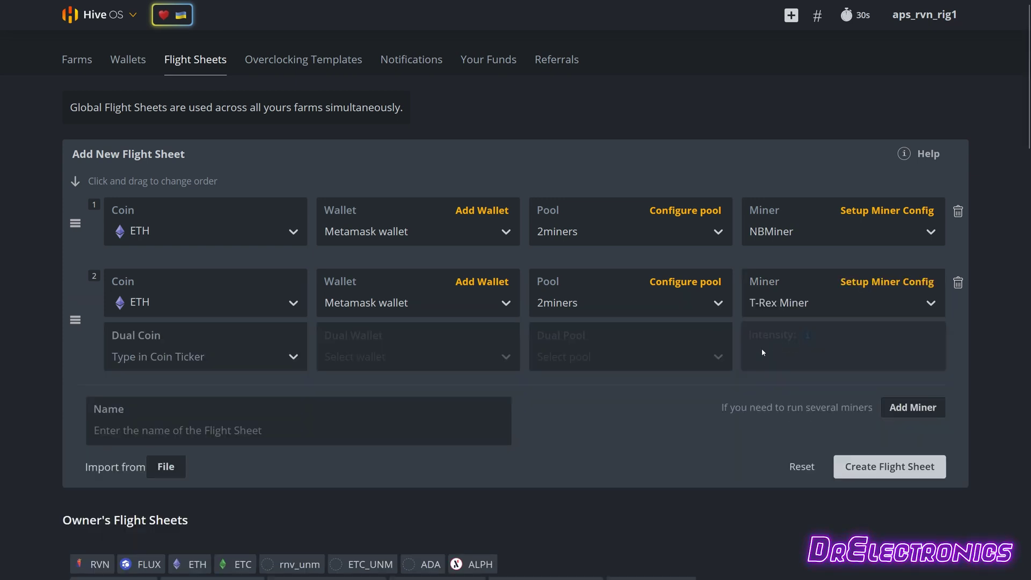
{"action": "left_click", "coordinate": [887, 283]}
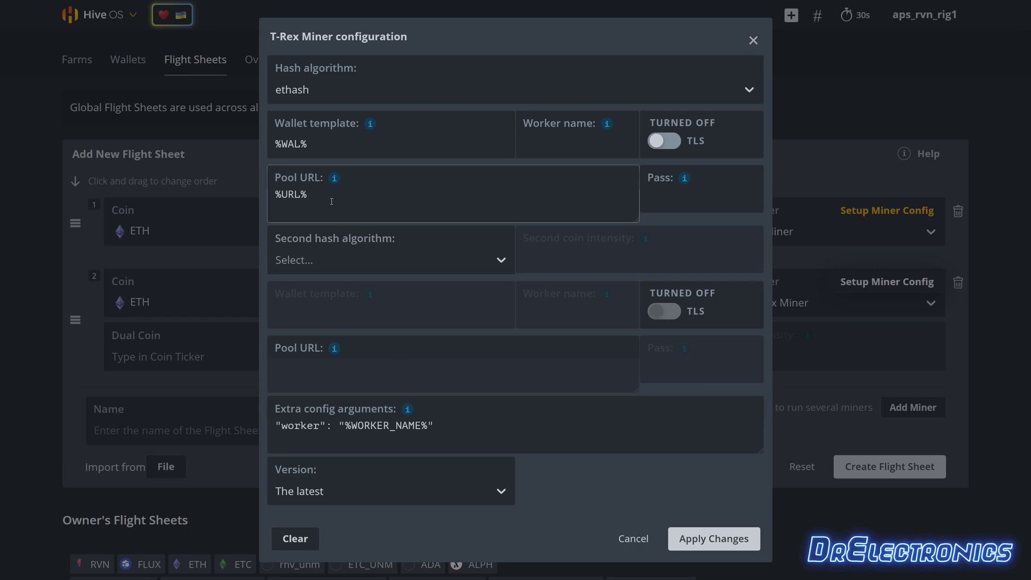
{"action": "mouse_move", "coordinate": [408, 412]}
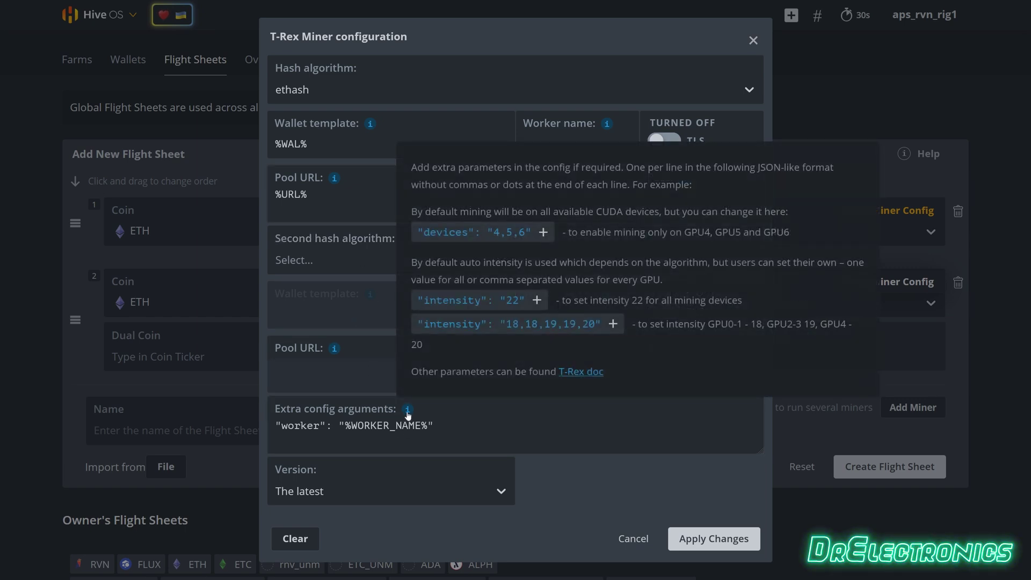
{"action": "left_click", "coordinate": [509, 427]}
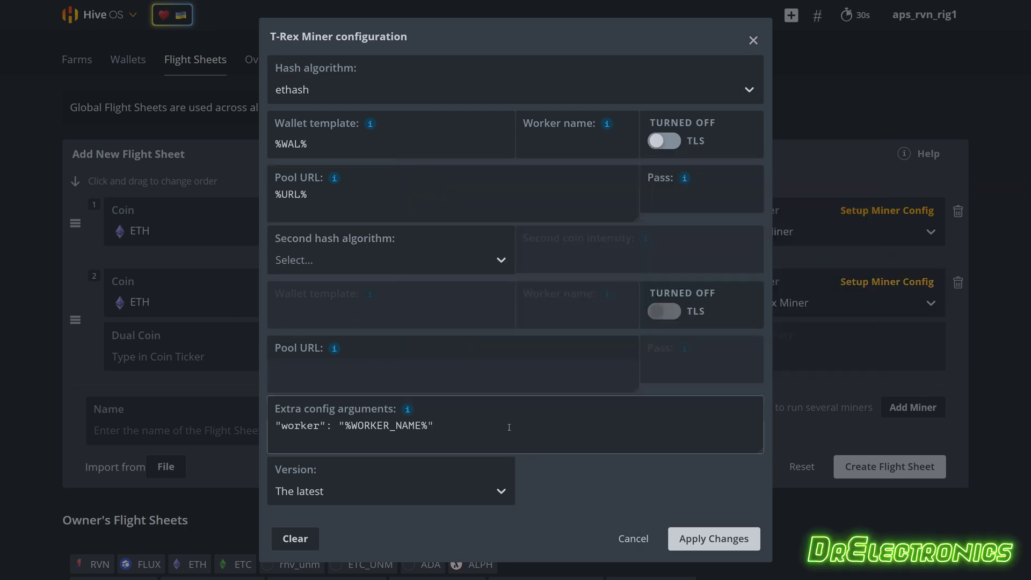
{"action": "left_click", "coordinate": [547, 147]}
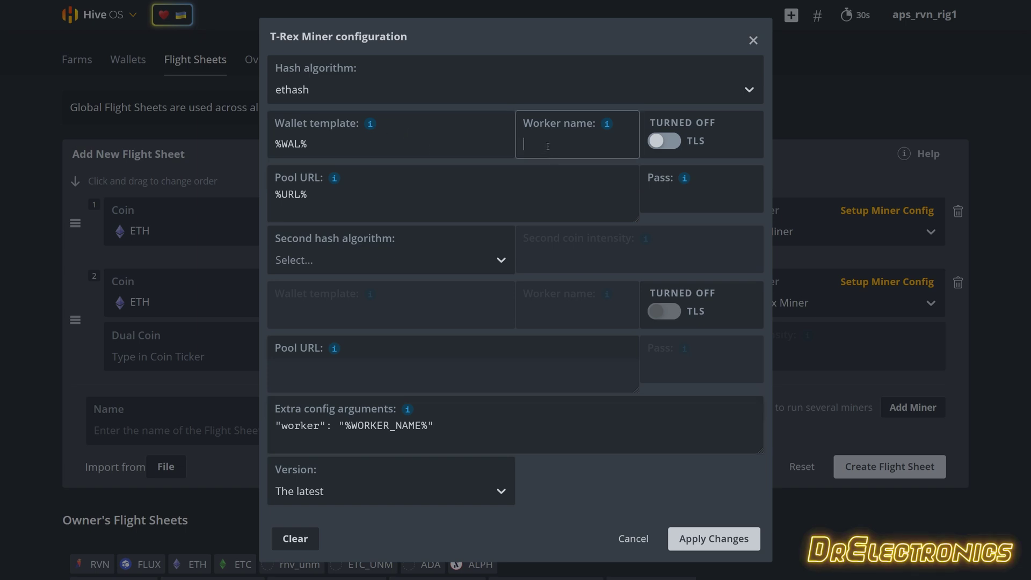
{"action": "left_click_drag", "start_coordinate": [434, 426], "coordinate": [275, 425]}
{"action": "key", "text": "BackSpace"}
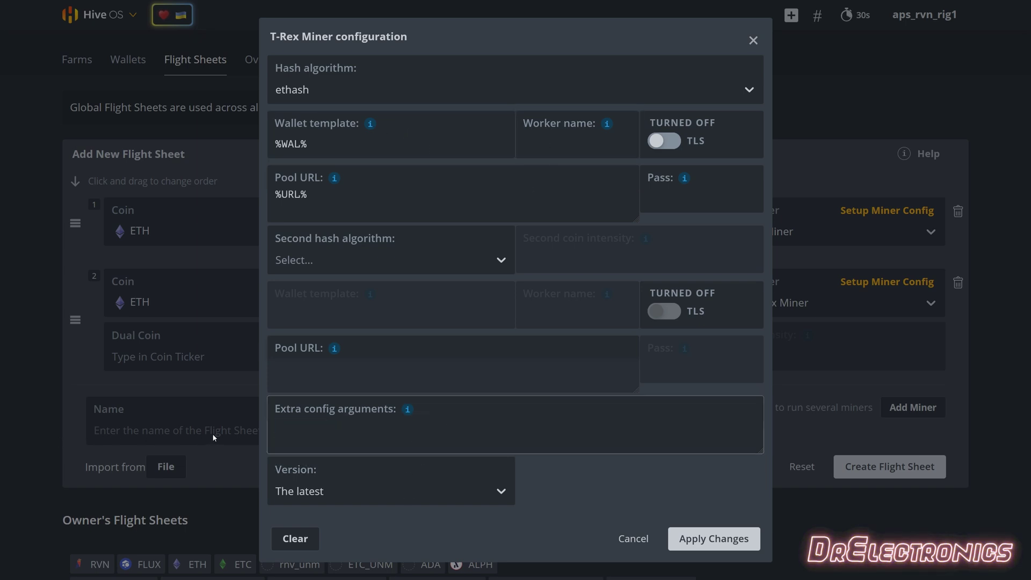
{"action": "left_click", "coordinate": [544, 147]}
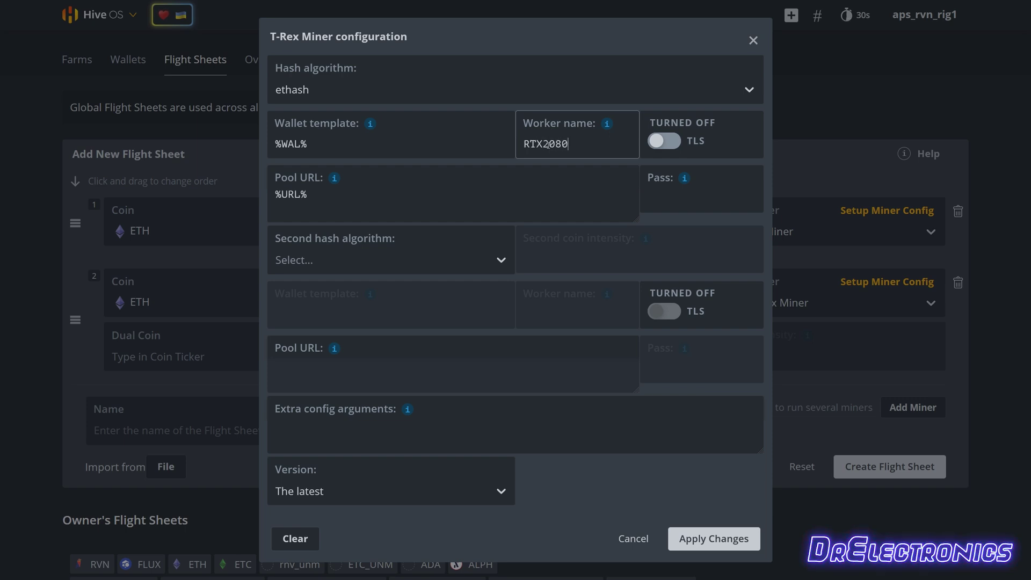
{"action": "type", "text": "RTX2080S_2060"}
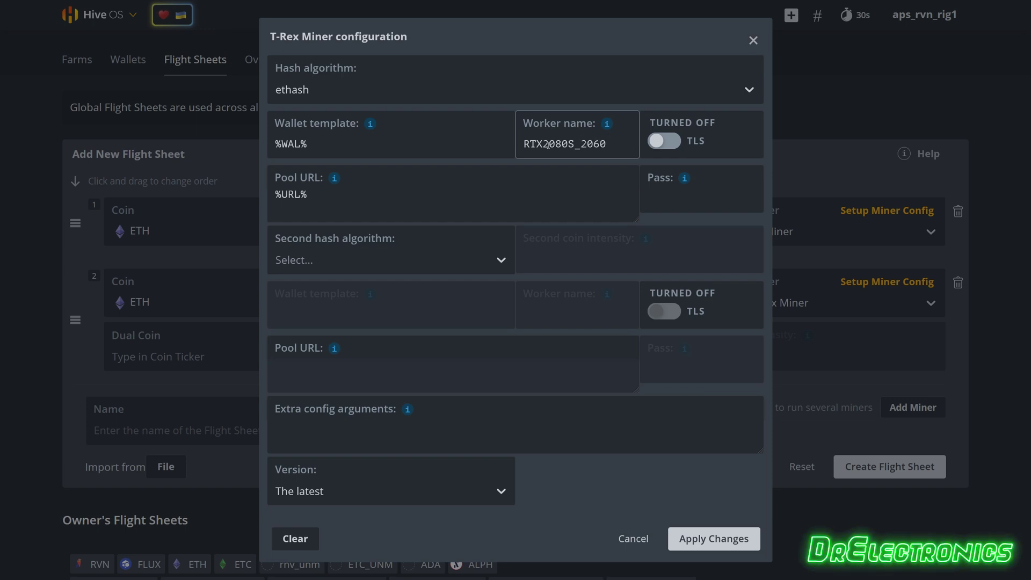
{"action": "left_click", "coordinate": [671, 195]}
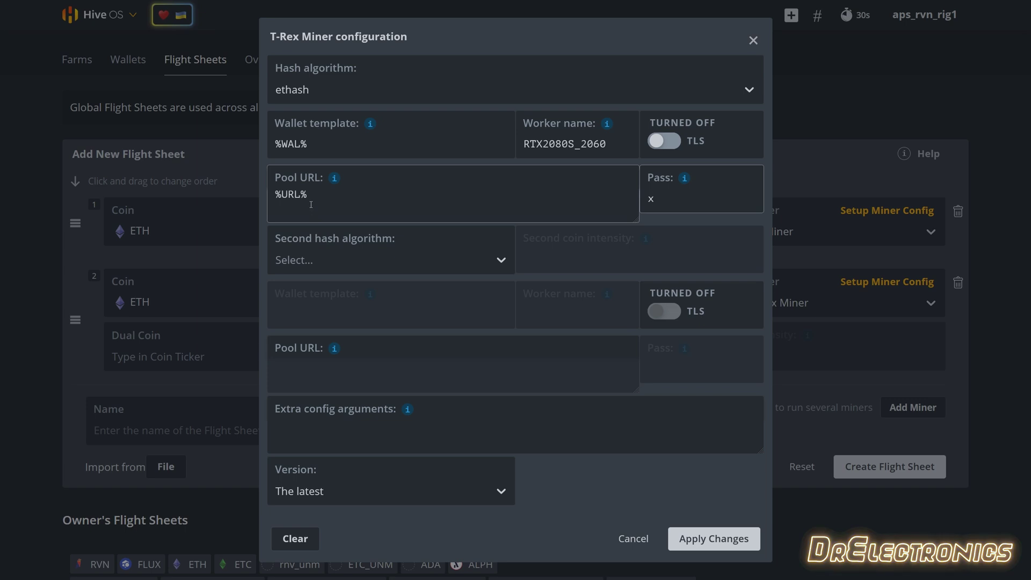
Limit T-Rex Miner to GPUs "0,5" in the extra config arguments.
{"action": "mouse_move", "coordinate": [408, 416]}
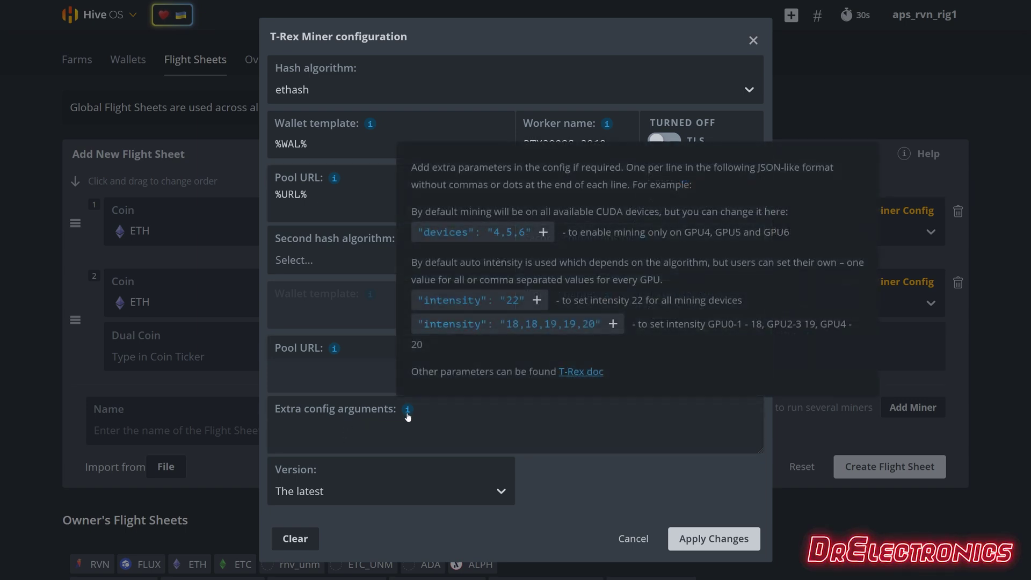
{"action": "left_click", "coordinate": [451, 238]}
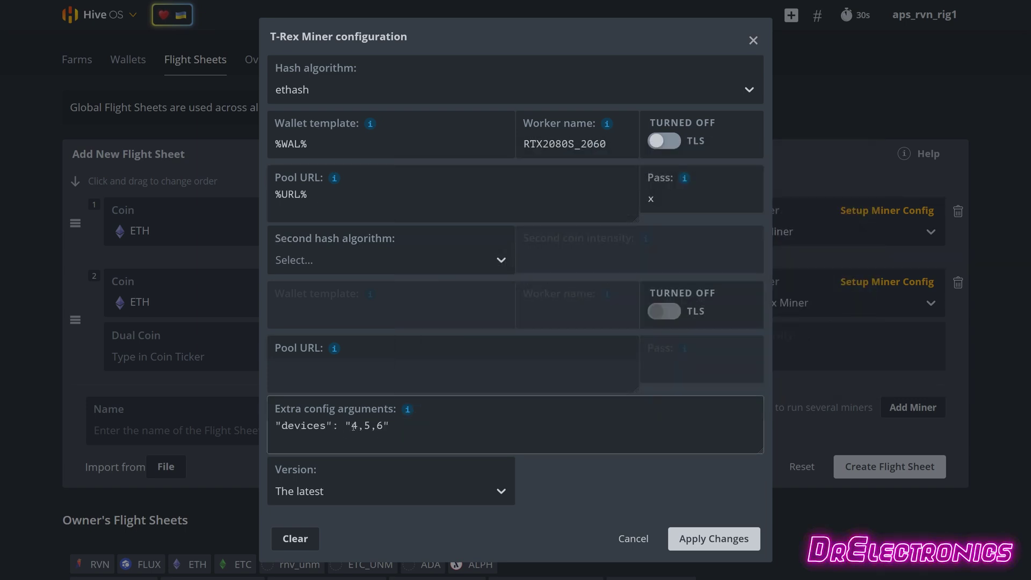
{"action": "left_click_drag", "start_coordinate": [351, 426], "coordinate": [382, 426]}
{"action": "type", "text": "0"}
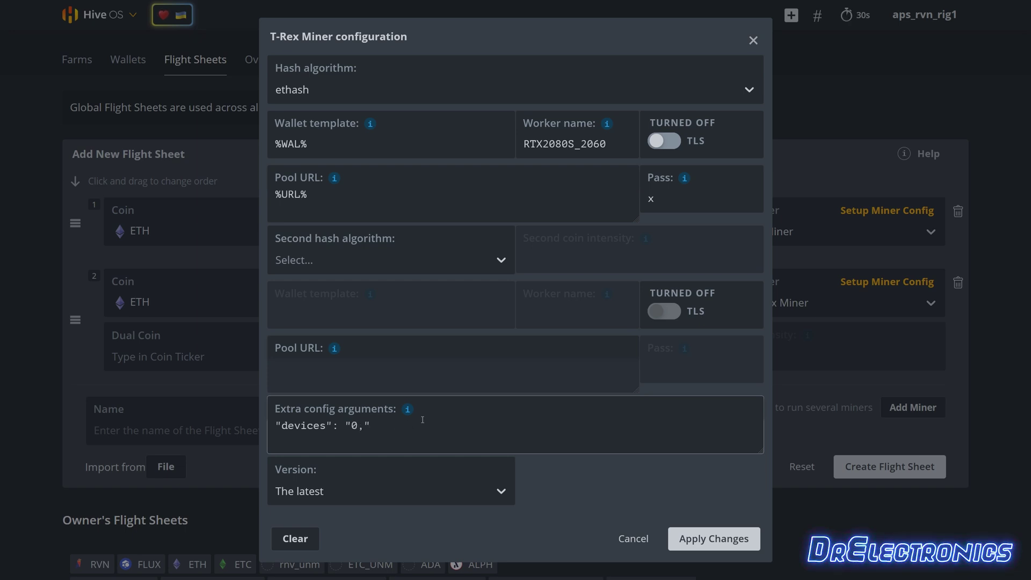
{"action": "triple_click", "coordinate": [368, 430]}
{"action": "left_click", "coordinate": [382, 429]}
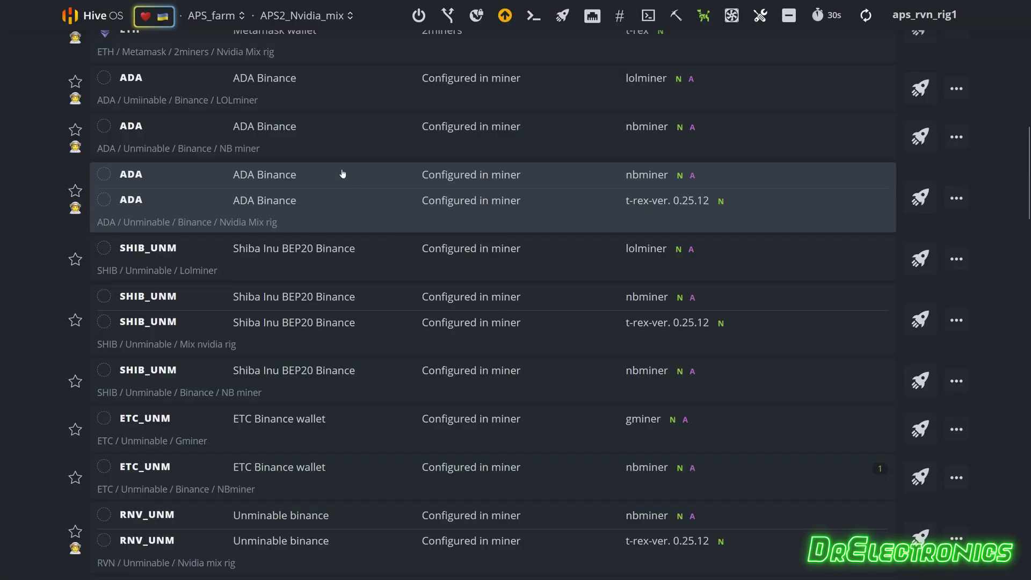
{"action": "scroll", "coordinate": [338, 166], "scroll_direction": "up", "scroll_amount": 2}
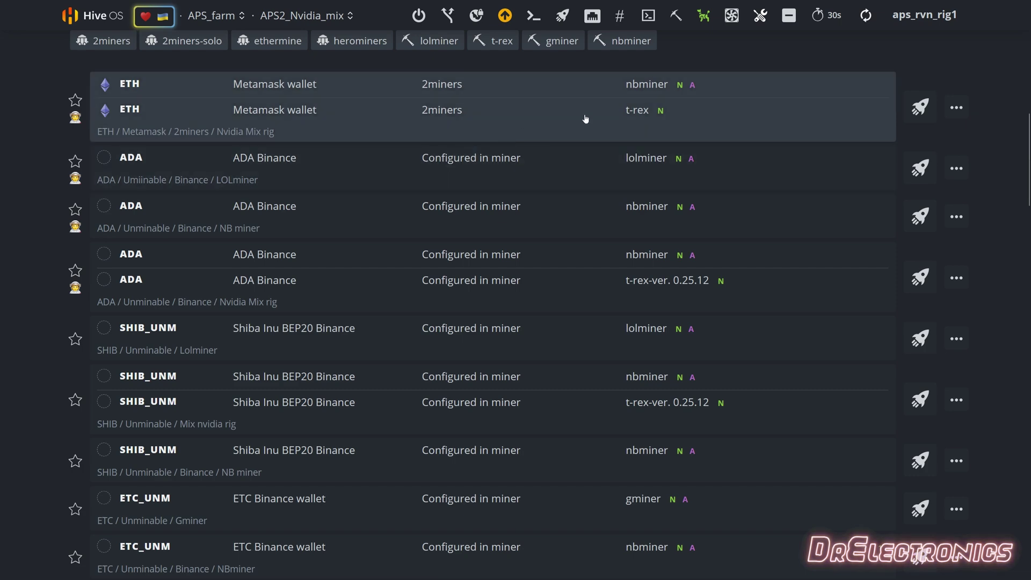
Launch the ETH Nvidia Mix rig flight sheet and view nbminer's output in Hive Shell.
{"action": "left_click", "coordinate": [921, 109]}
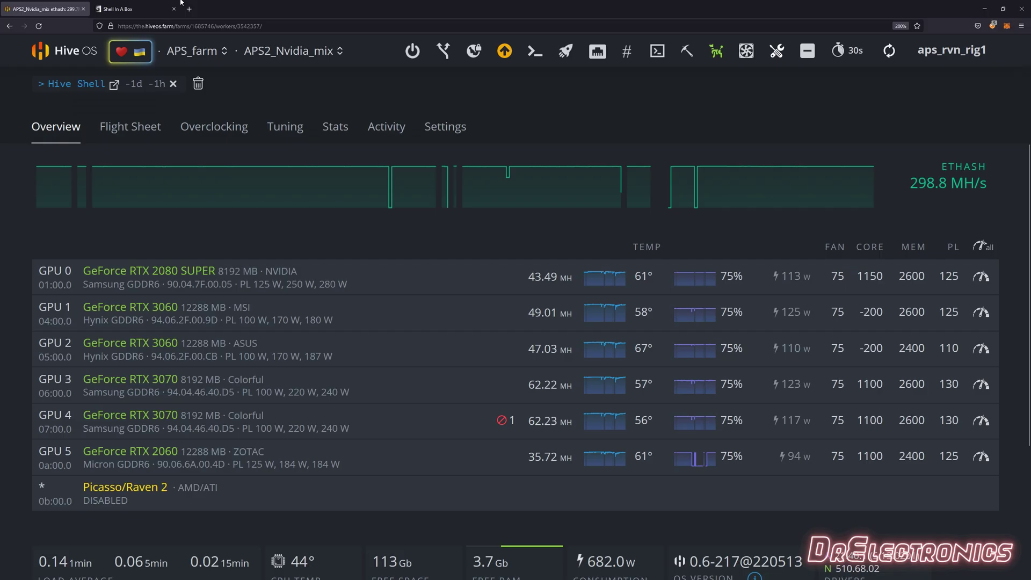
{"action": "left_click", "coordinate": [149, 8]}
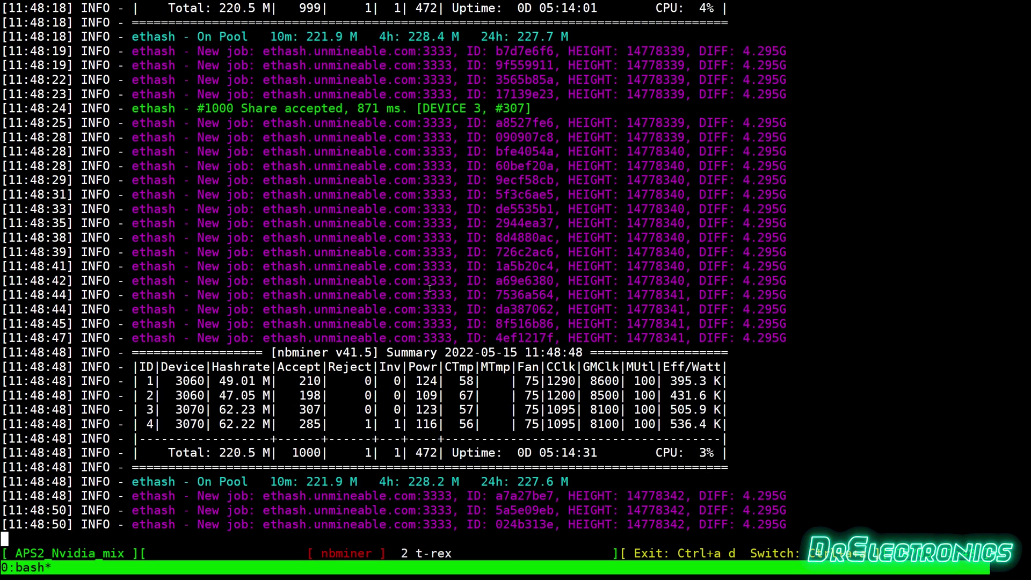
Switch the rig's shell to the t-rex output, review it, then return to the mining terminal.
{"action": "key", "text": "ctrl+a"}
{"action": "key", "text": "n"}
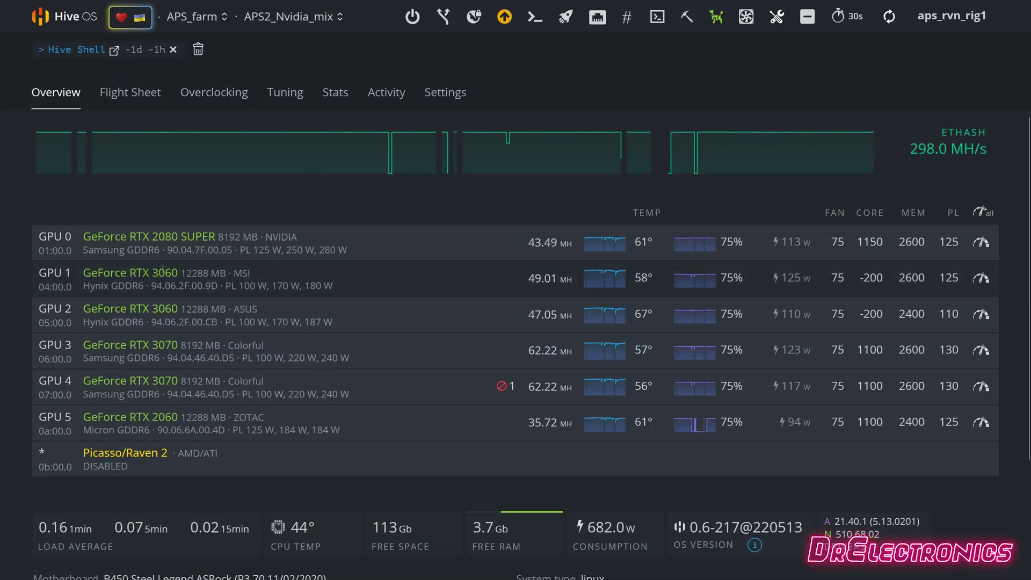
{"action": "scroll", "coordinate": [211, 392], "scroll_direction": "up", "scroll_amount": 3}
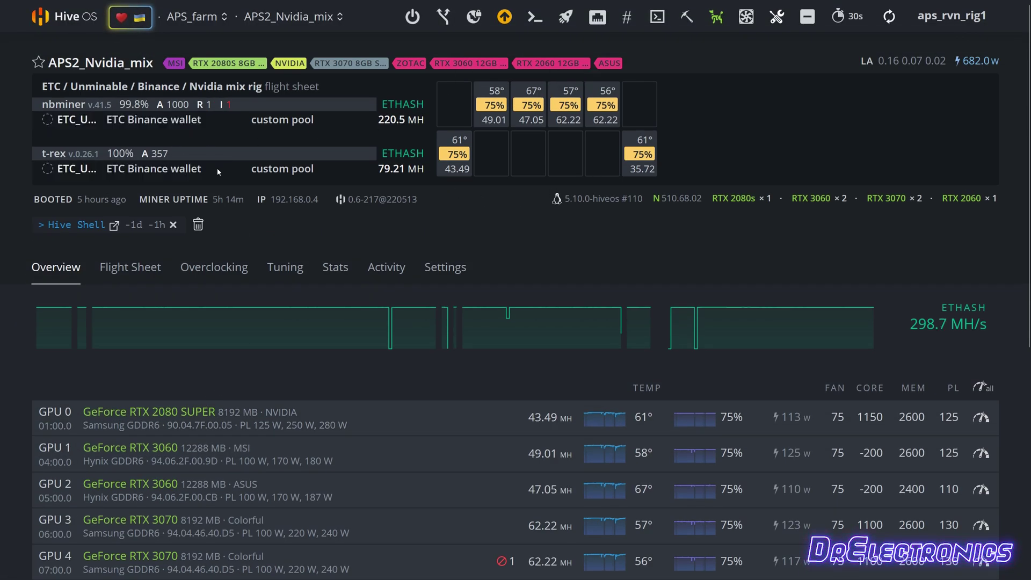
{"action": "scroll", "coordinate": [230, 143], "scroll_direction": "down", "scroll_amount": 6}
{"action": "scroll", "coordinate": [230, 144], "scroll_direction": "up", "scroll_amount": 2}
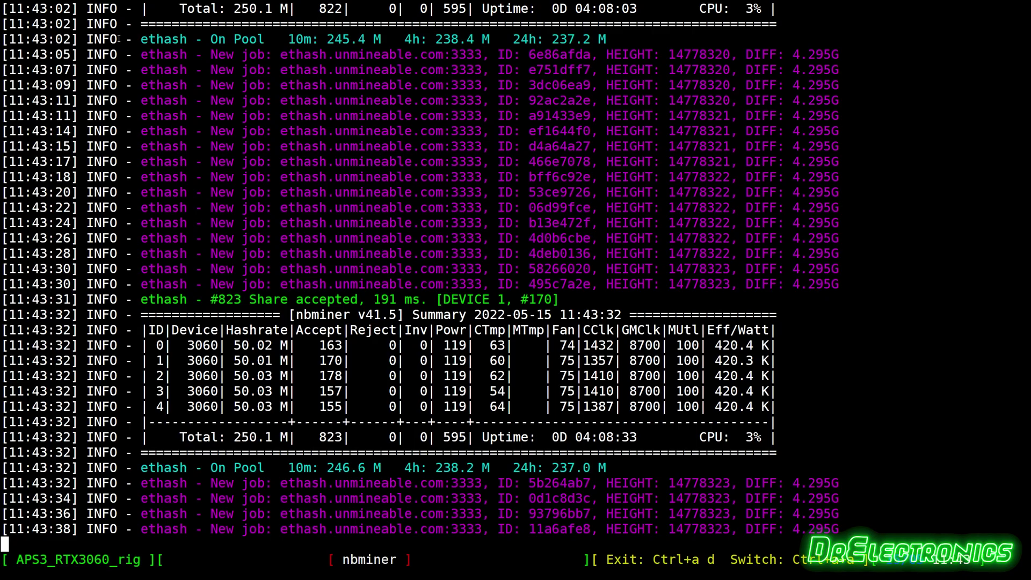
{"action": "key", "text": "F11"}
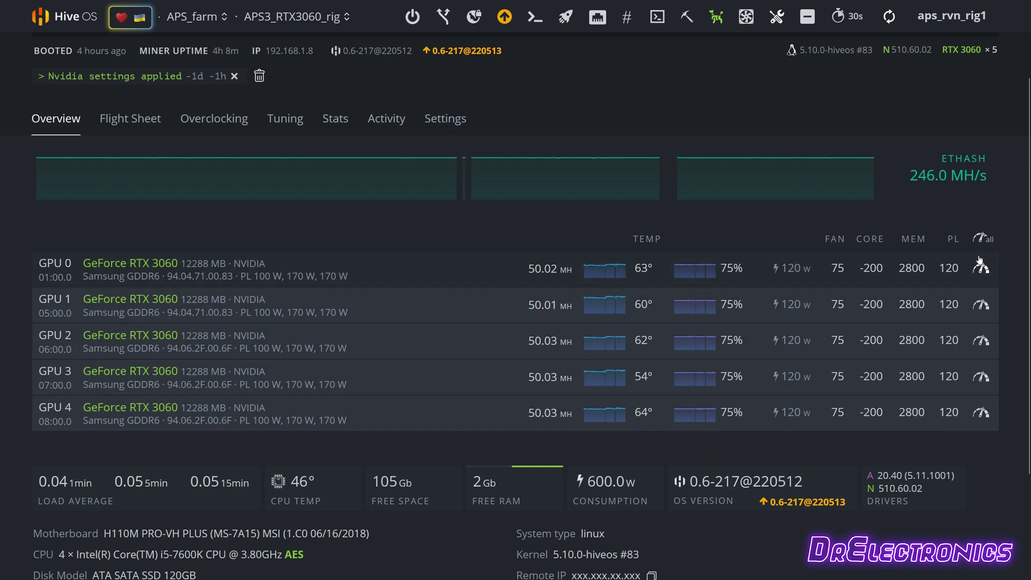
Change the RTX 3060 default fan speed from 75 to 85% and save.
{"action": "left_click", "coordinate": [980, 264]}
{"action": "double_click", "coordinate": [246, 296]}
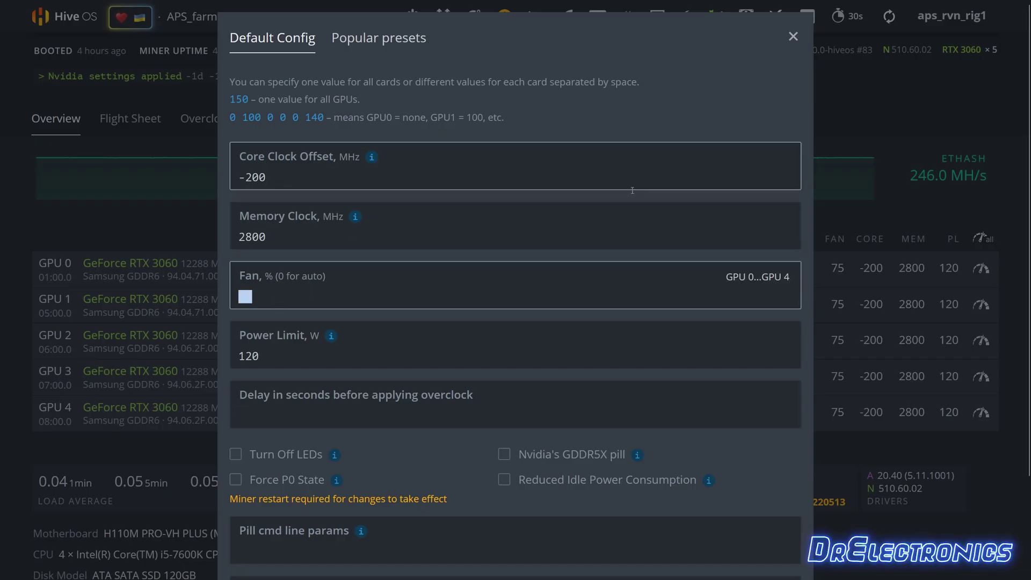
{"action": "type", "text": "85"}
{"action": "scroll", "coordinate": [775, 391], "scroll_direction": "down", "scroll_amount": 3}
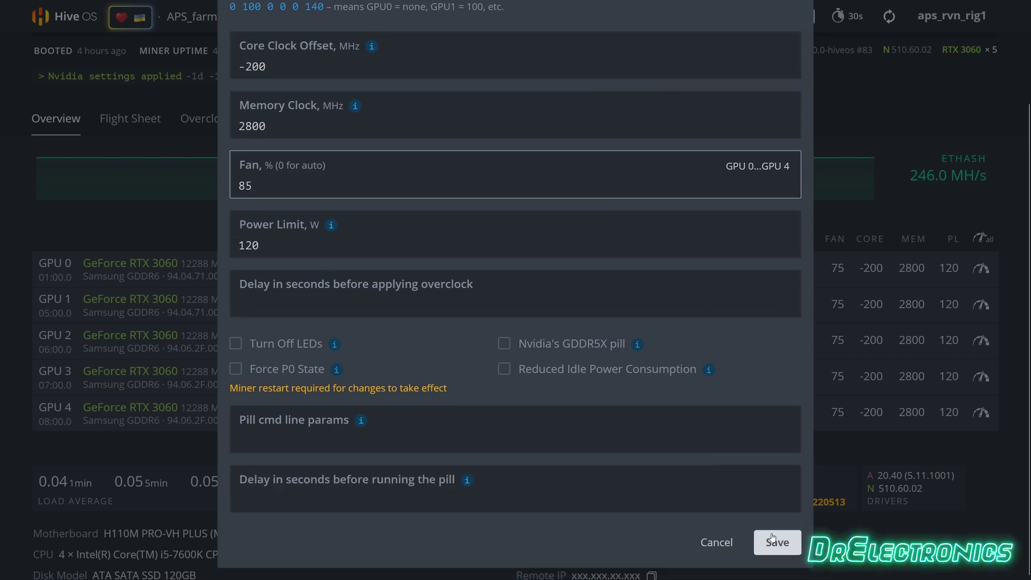
{"action": "left_click", "coordinate": [777, 543]}
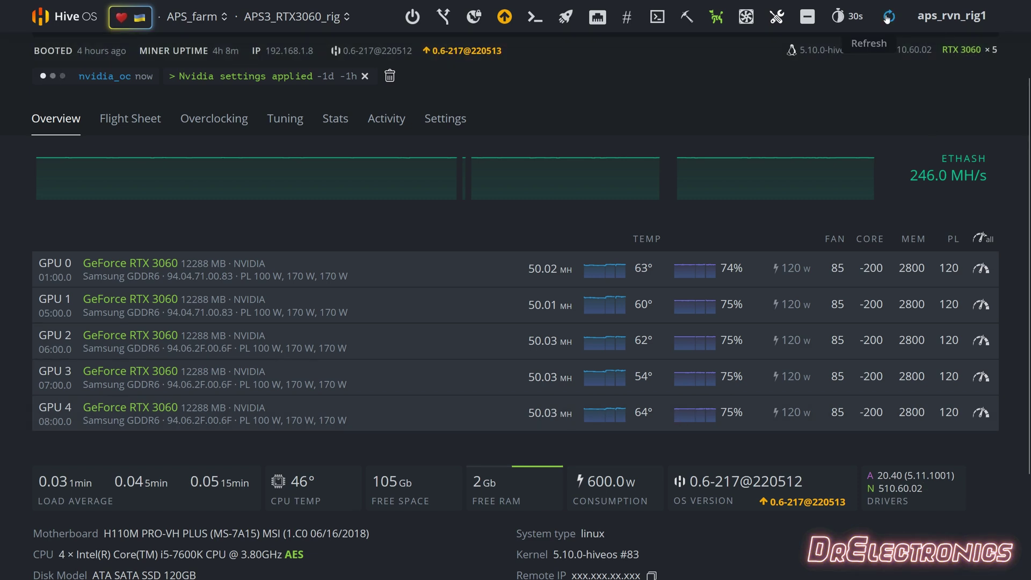
Return to the Hive Shell showing APS3_RTX3060_rig's nbminer log at 250.1 MH/s.
{"action": "mouse_move", "coordinate": [889, 1]}
{"action": "left_click", "coordinate": [134, 9]}
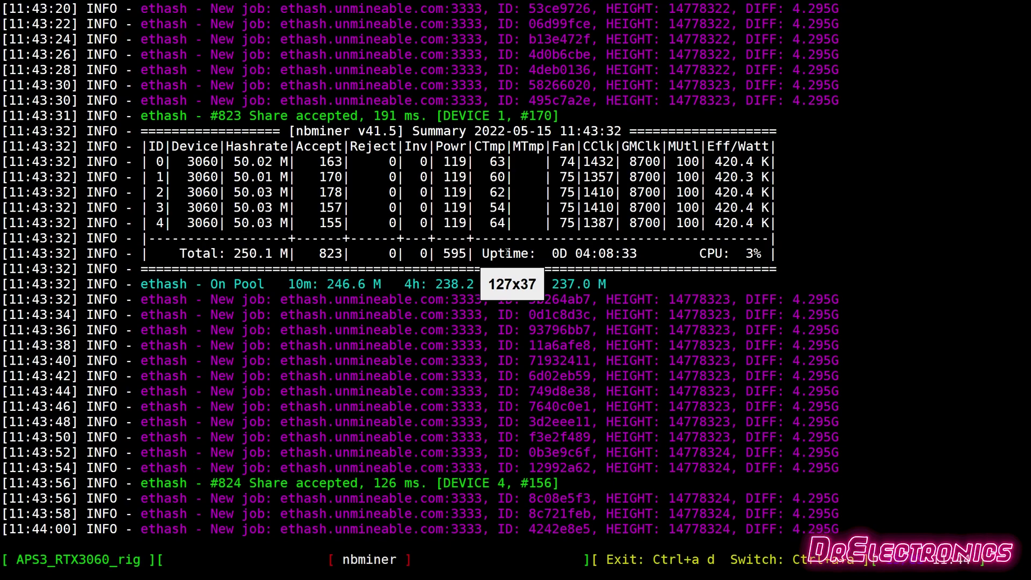